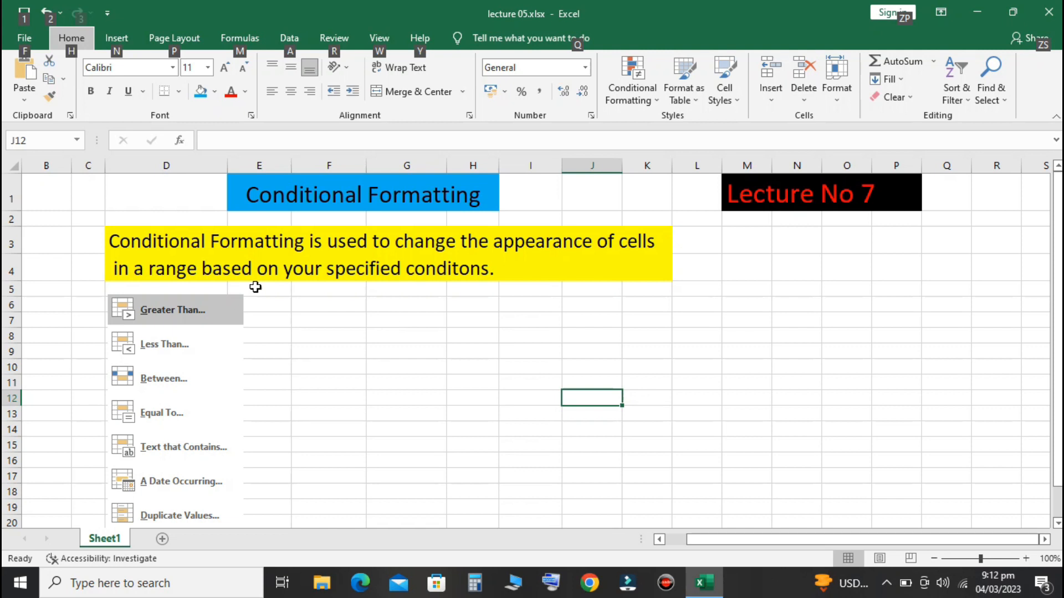
drag(125, 244, 656, 275)
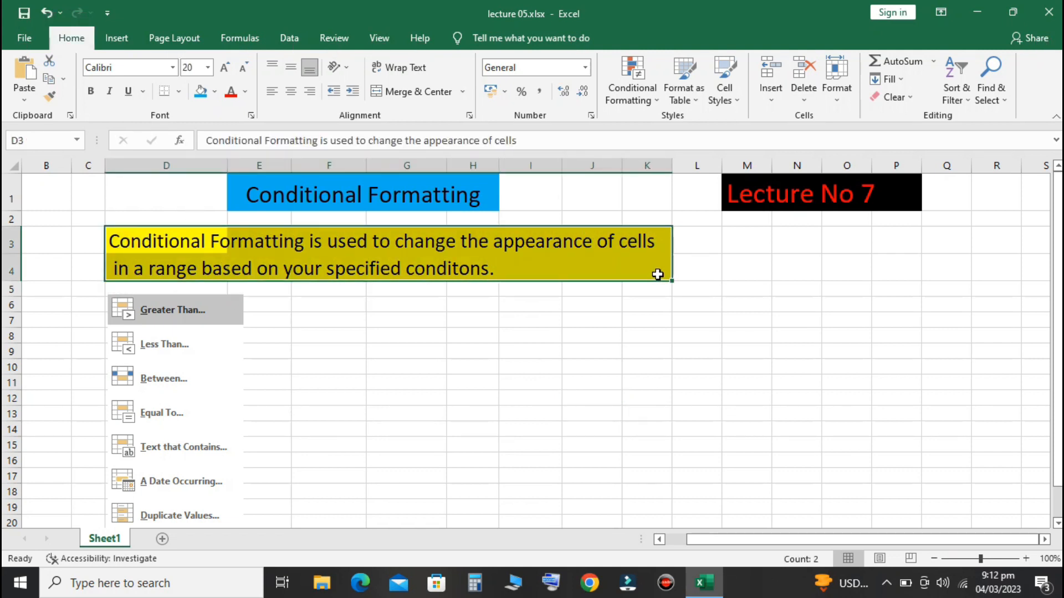
Step: Enter the label "Greater Than" in cell G6
click(427, 312)
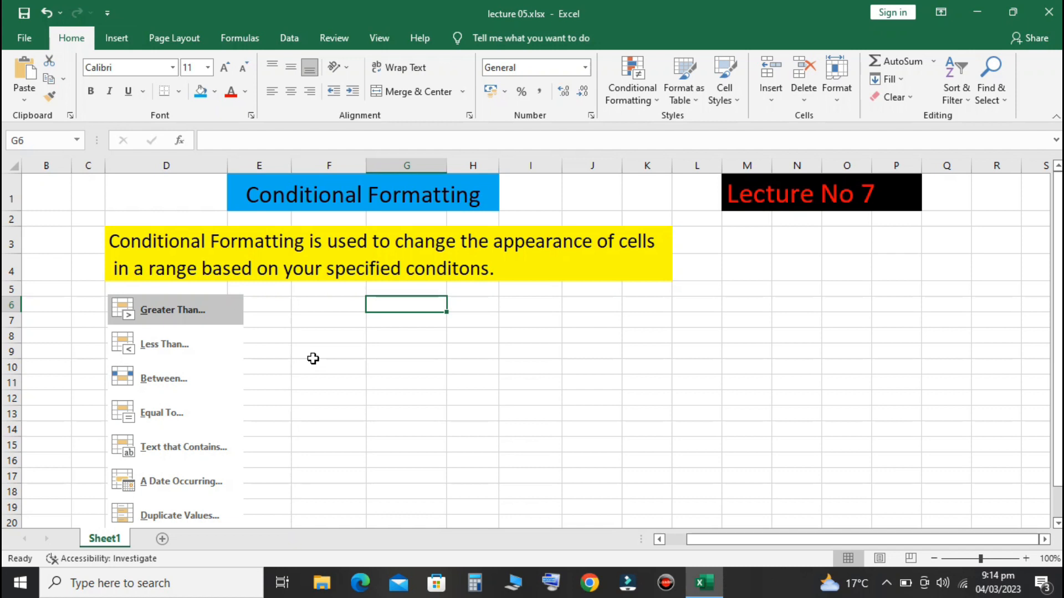
text(Greater )
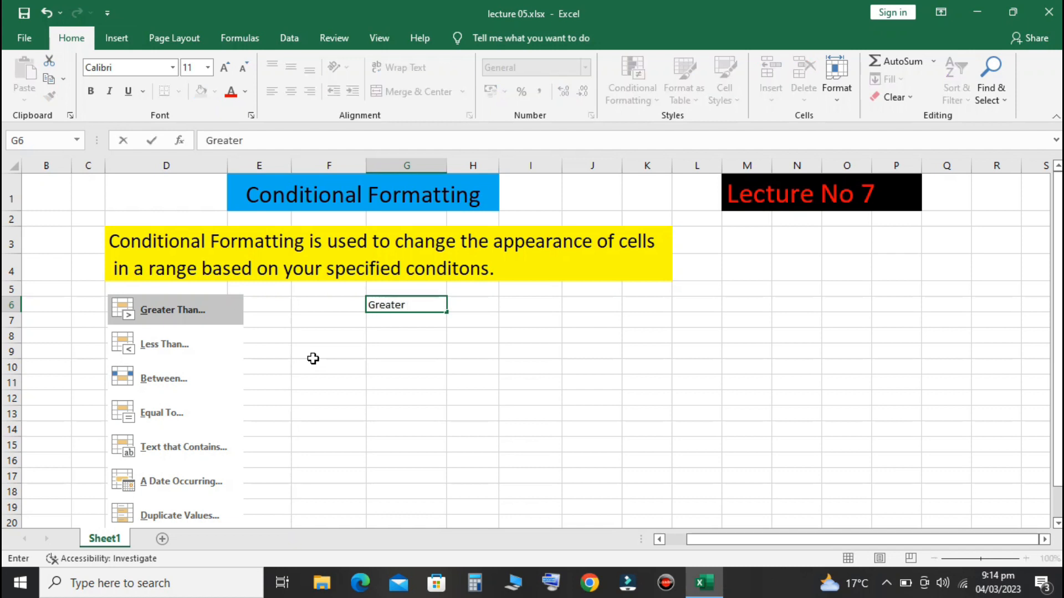
text(Than)
key(Return)
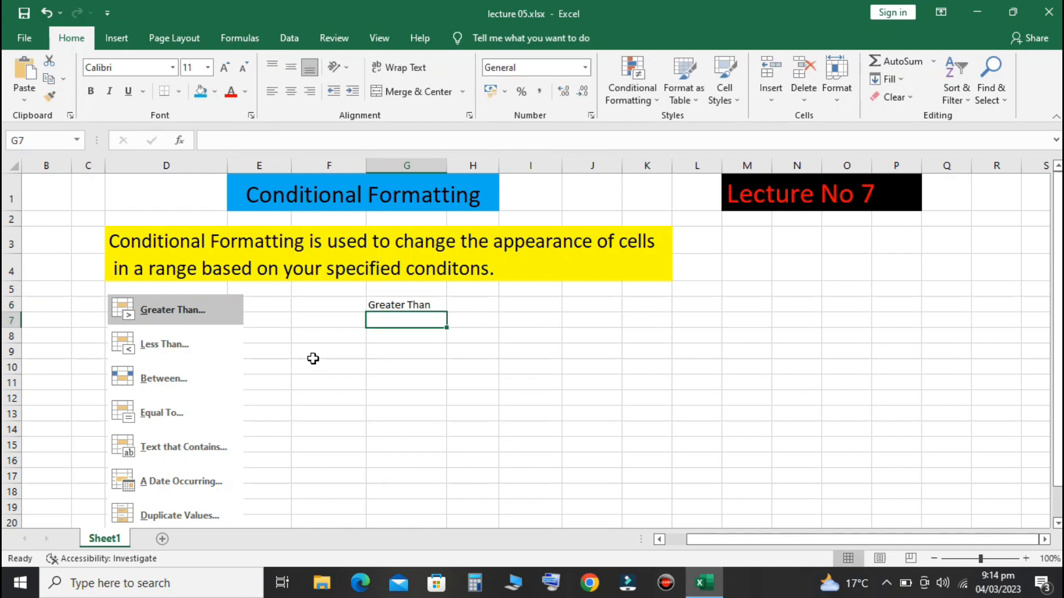
Step: Enter 1 in cell G8 and 1.5 in cell H8 as the first row of sample data
key(Down)
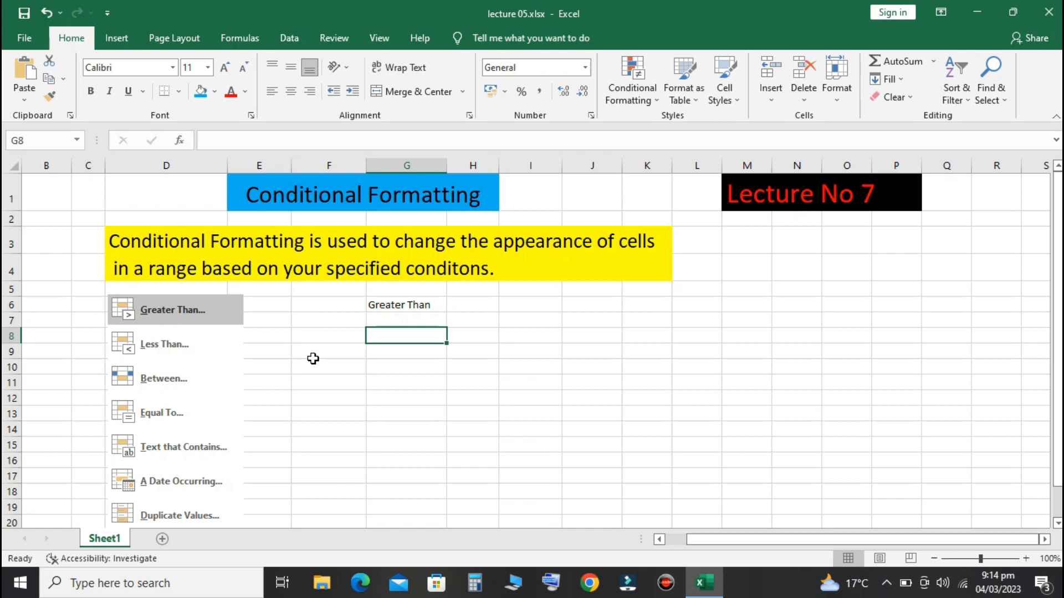
text(1)
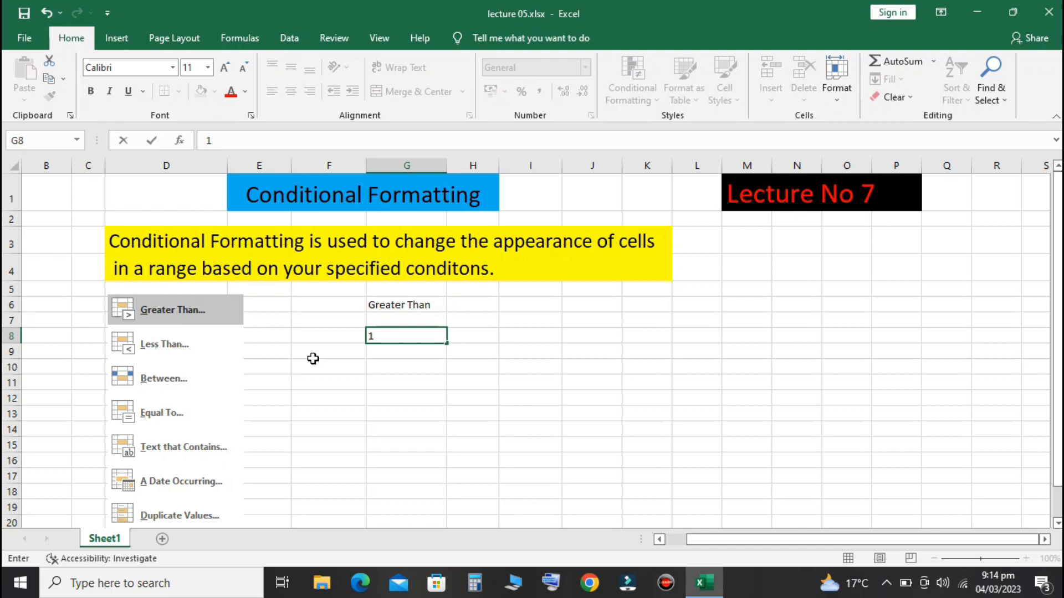
key(Tab)
text(+1.5)
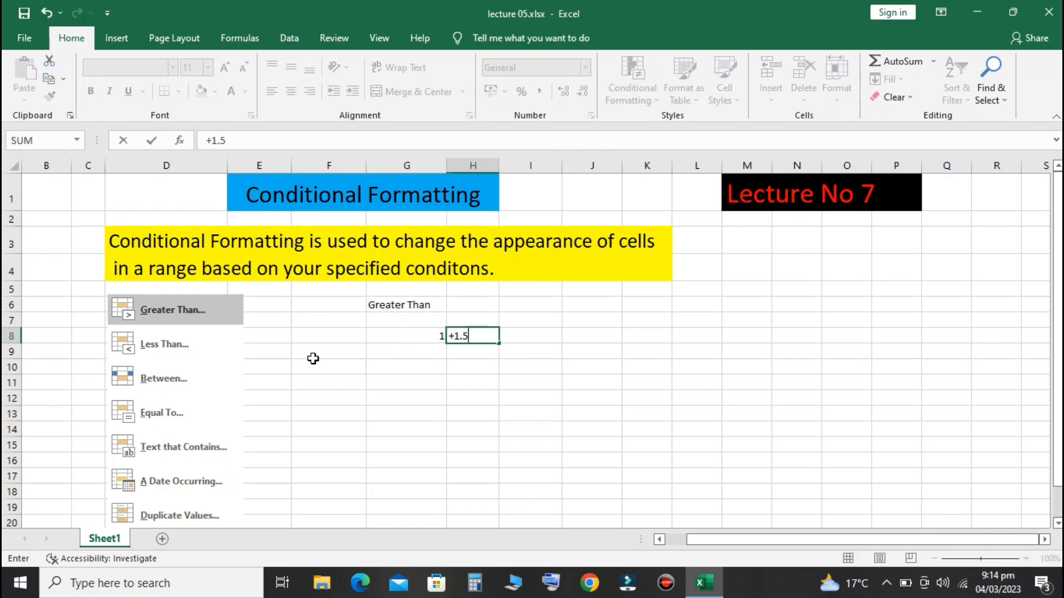
key(Return)
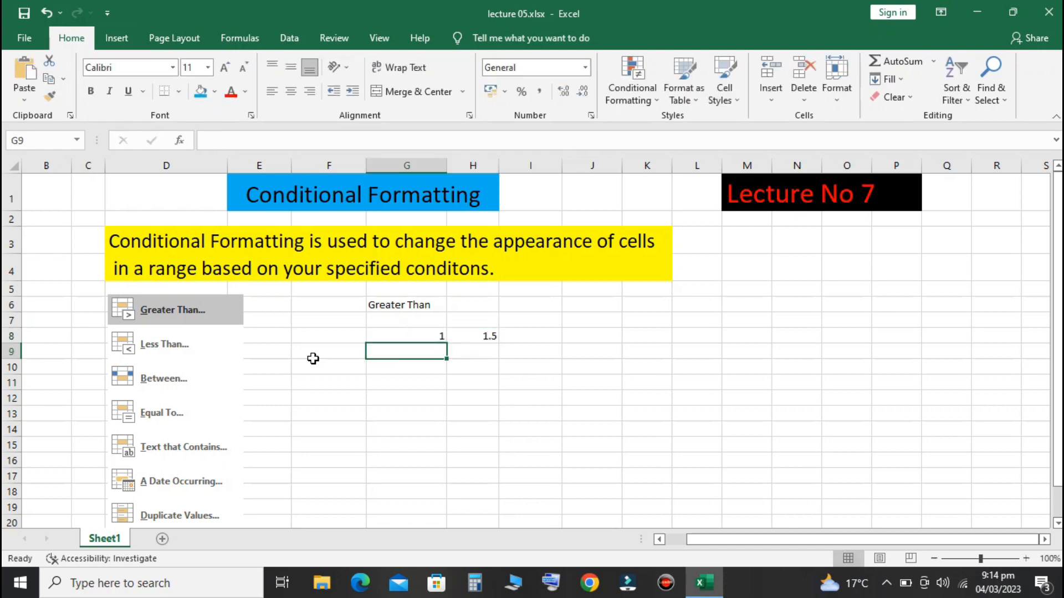
Step: Enter a formula in cell I8 that multiplies H8 by G8
key(Up)
key(Right)
key(Right)
text(+)
key(Left)
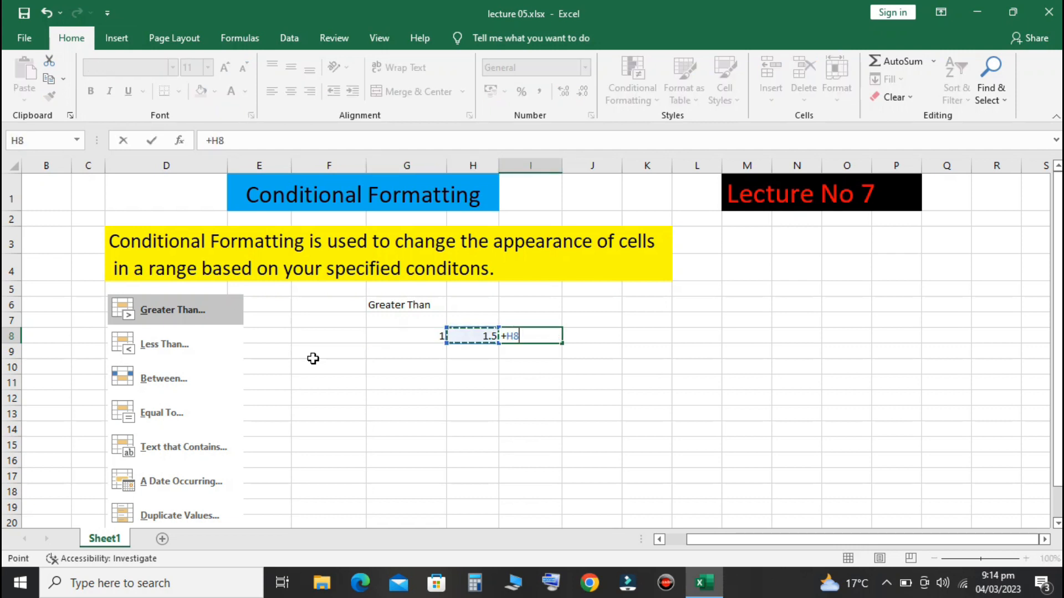
text(*)
key(Left)
key(Left)
key(Return)
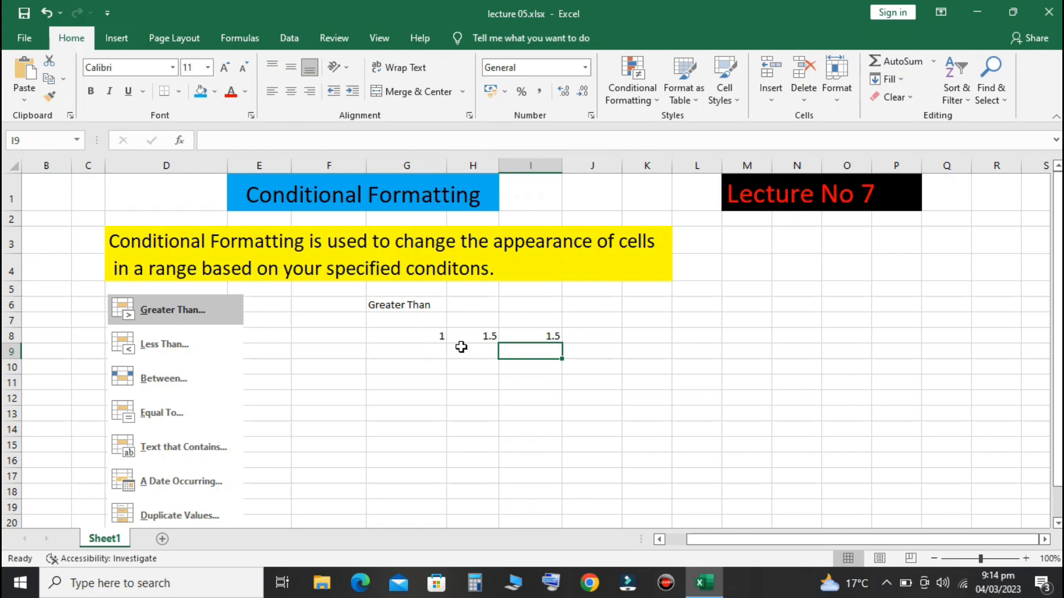
Step: Enter the values 12, 13, 56, 84, 20 and 19 down cells G9 to G14
click(409, 348)
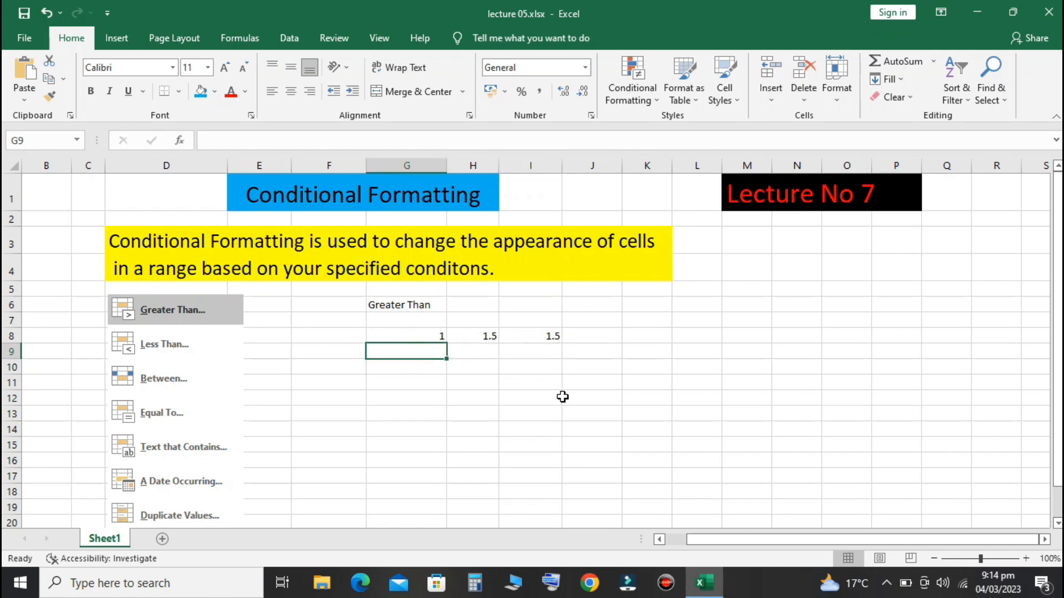
text(12)
key(Return)
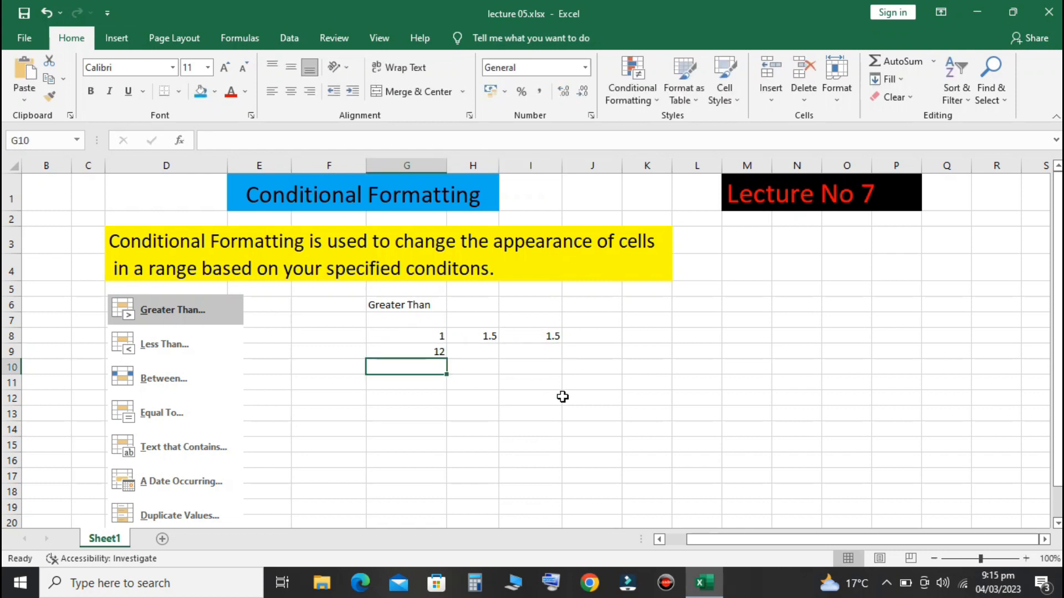
text(13)
key(Return)
text(56)
key(Return)
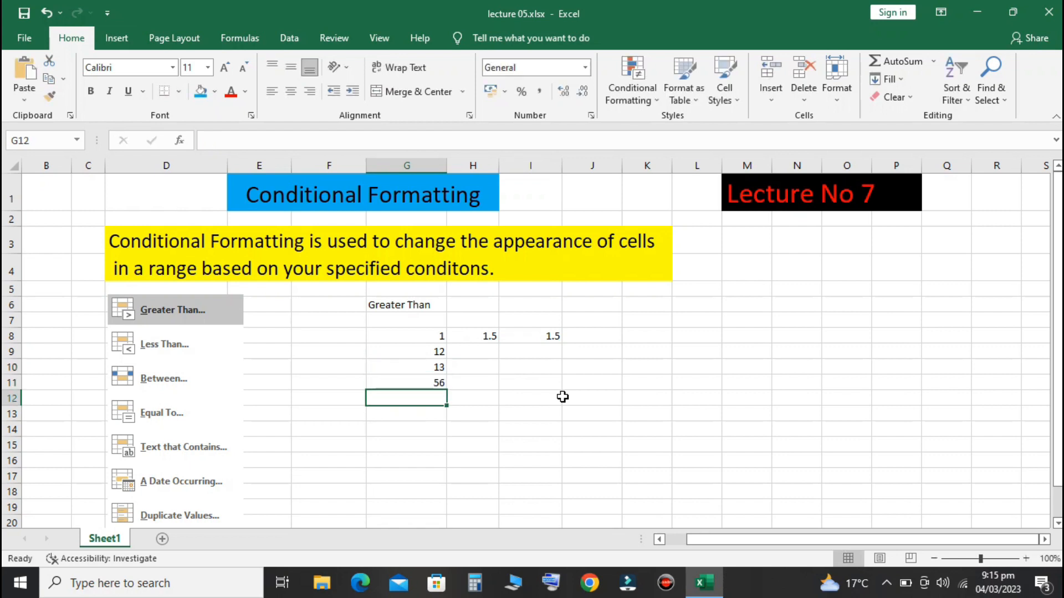
text(84)
key(Return)
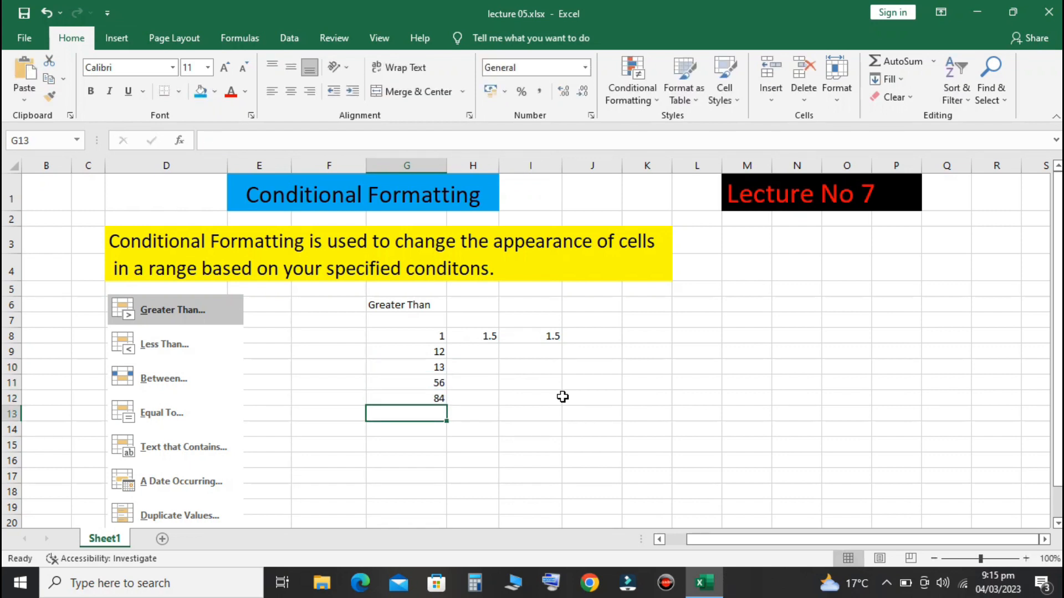
text(20)
key(Return)
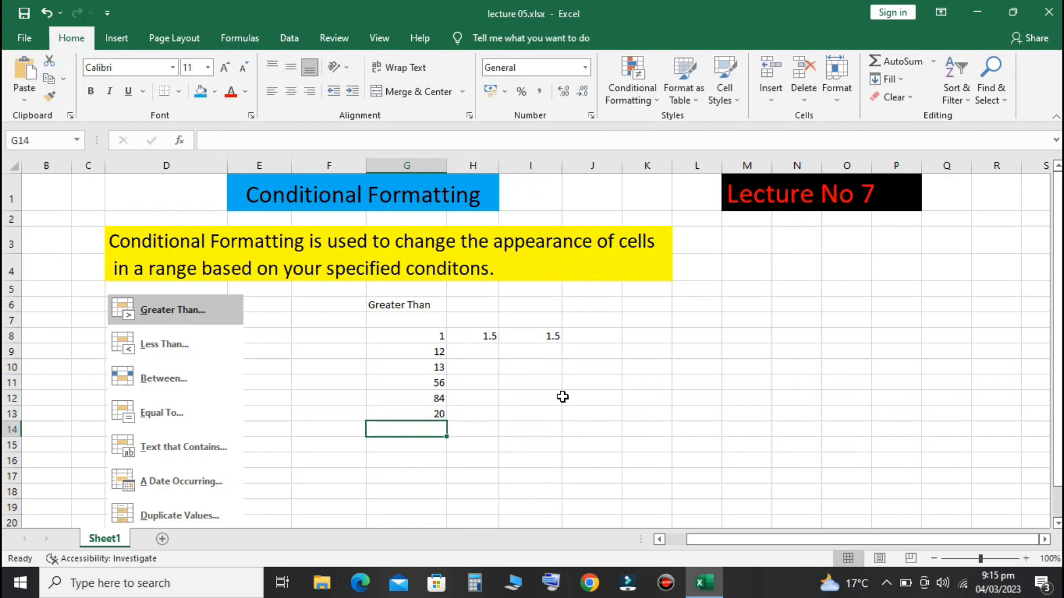
text(19)
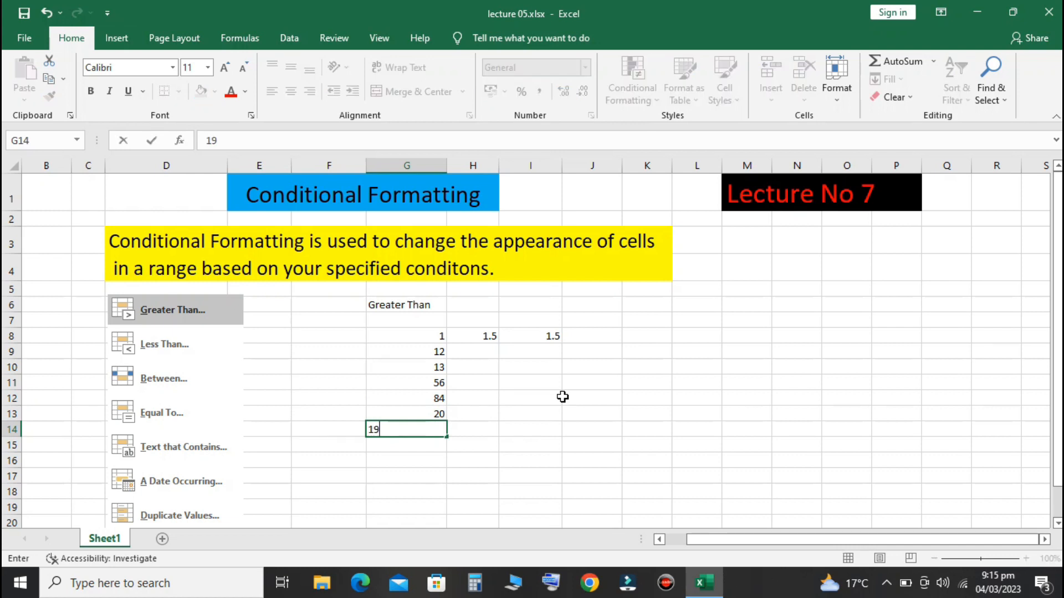
key(Return)
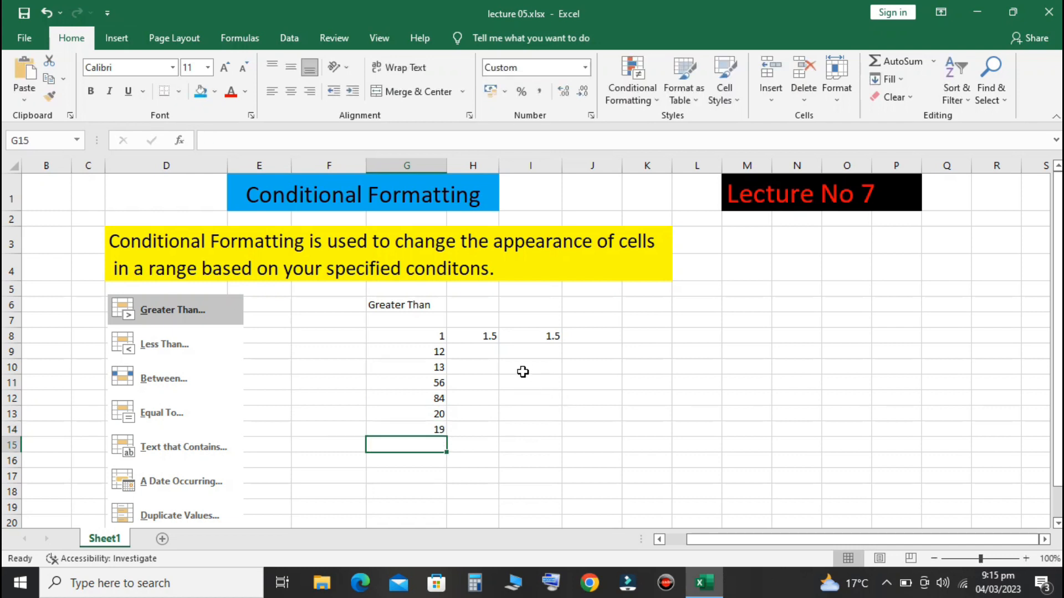
Step: Extend the 1.5 in H8 down to H14 as a fill series
click(488, 337)
drag(500, 341, 492, 442)
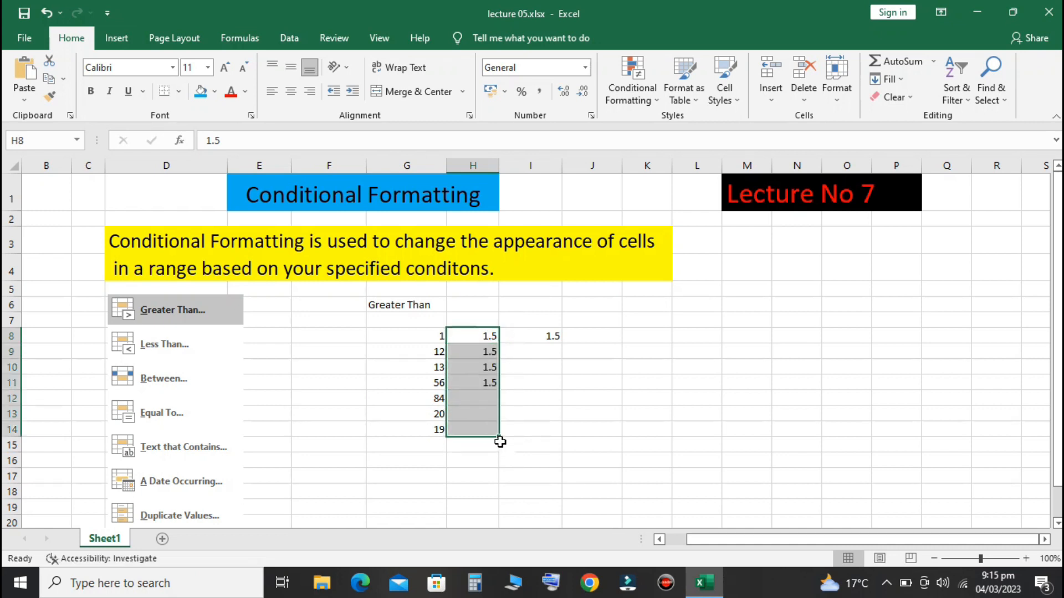
click(509, 446)
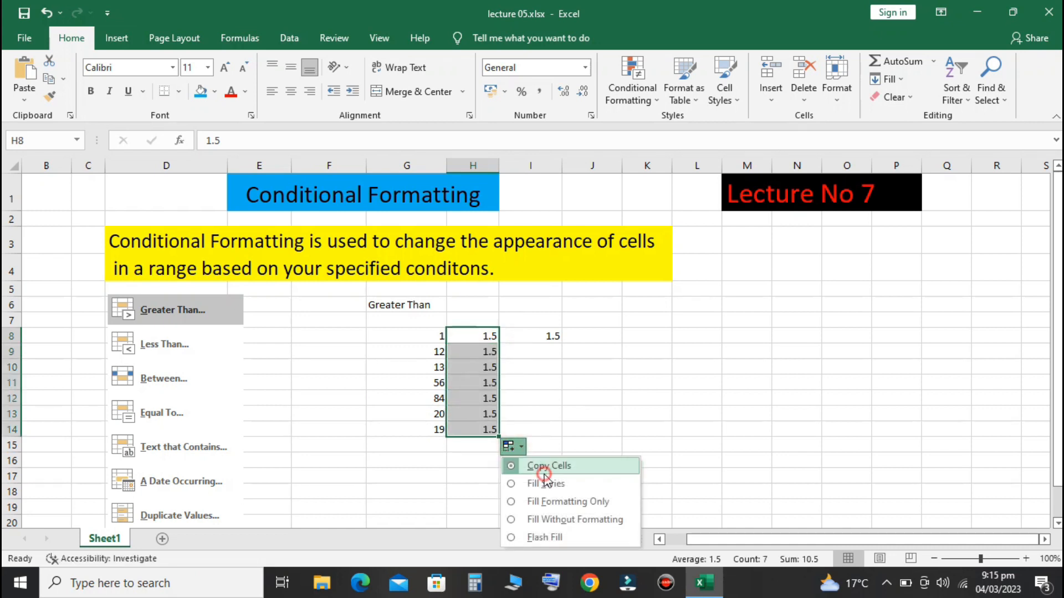
click(546, 483)
click(548, 410)
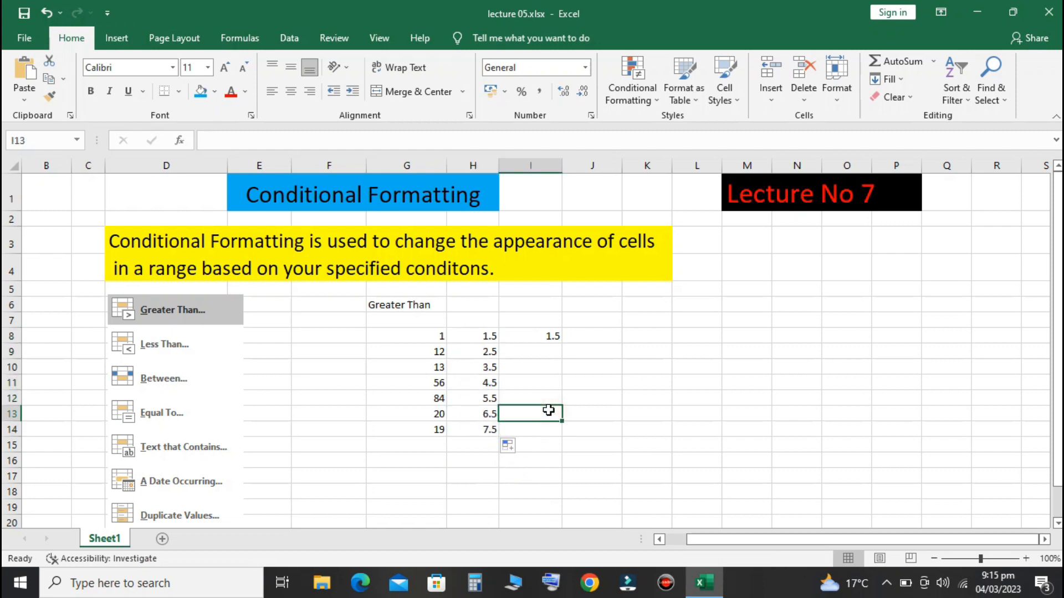
Step: Fill the multiplication formula from I8 down through I14
click(553, 336)
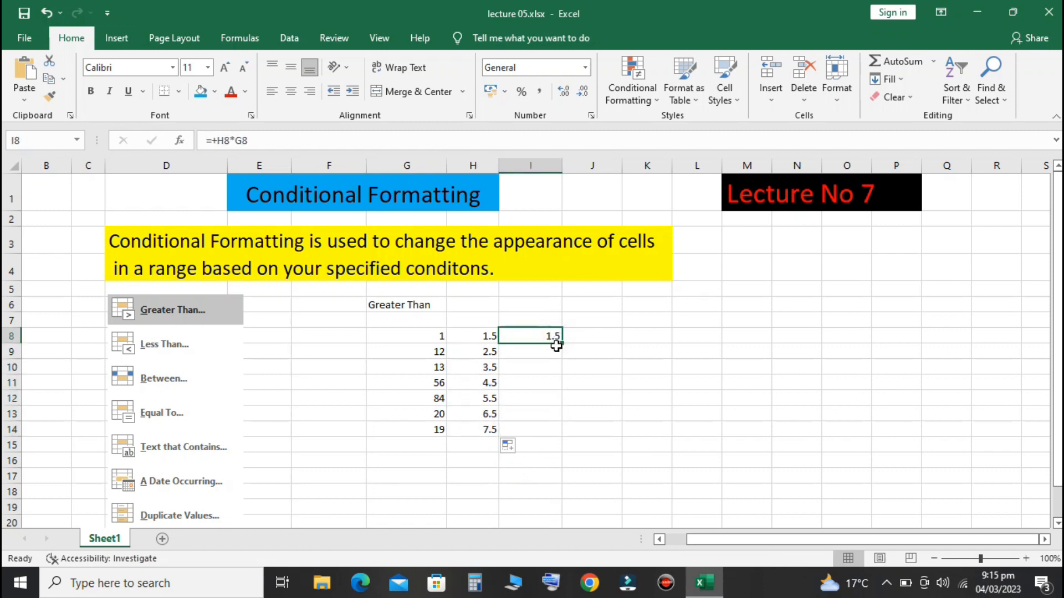
click(554, 338)
double_click(554, 338)
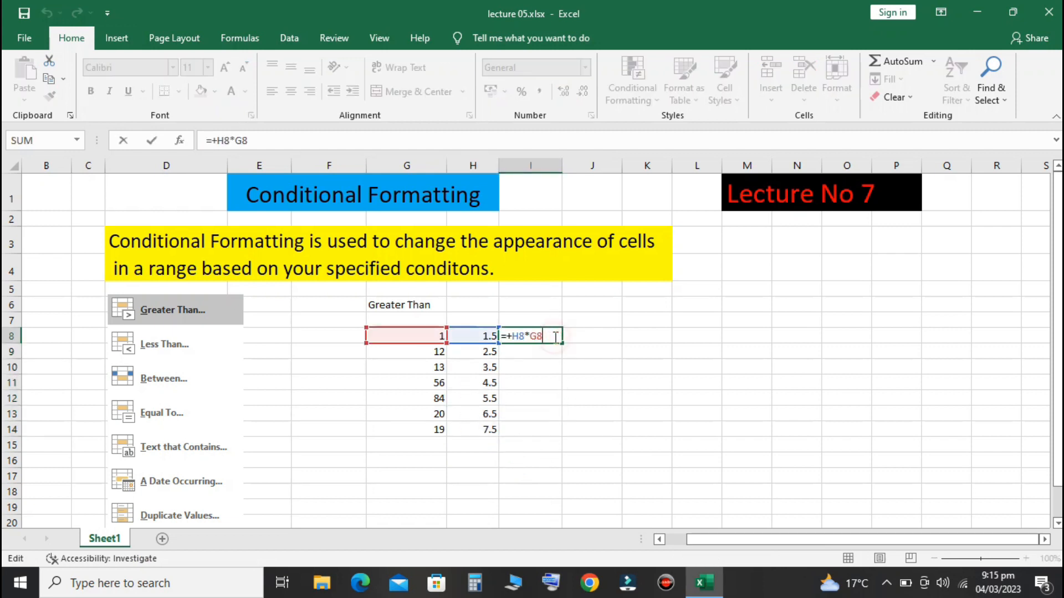
key(Return)
click(554, 338)
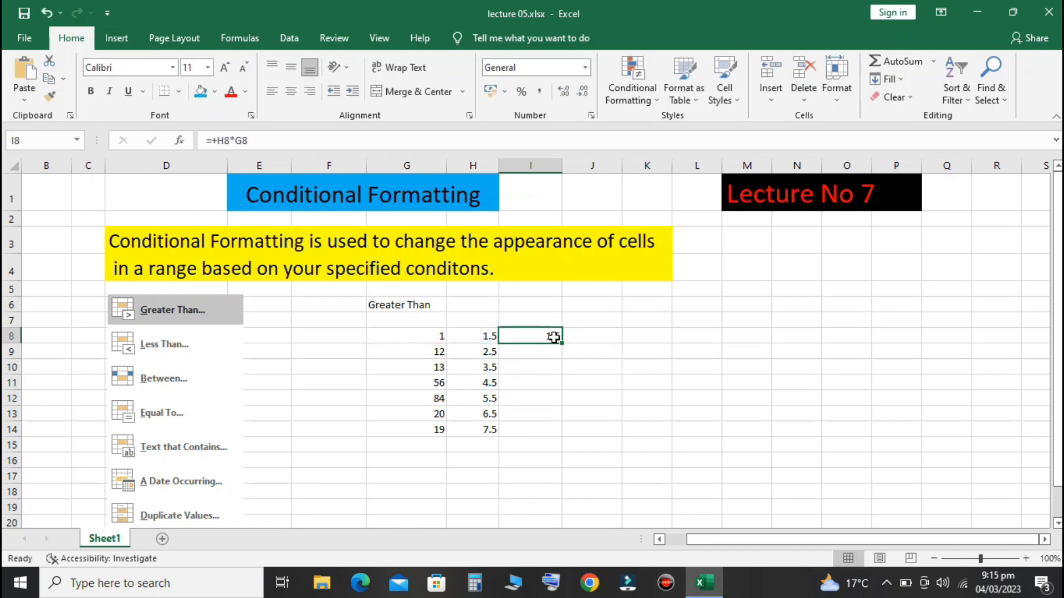
key(shift+Down)
key(shift+Down)
key(shift+Down)
key(shift+Down)
key(shift+Down)
key(shift+Down)
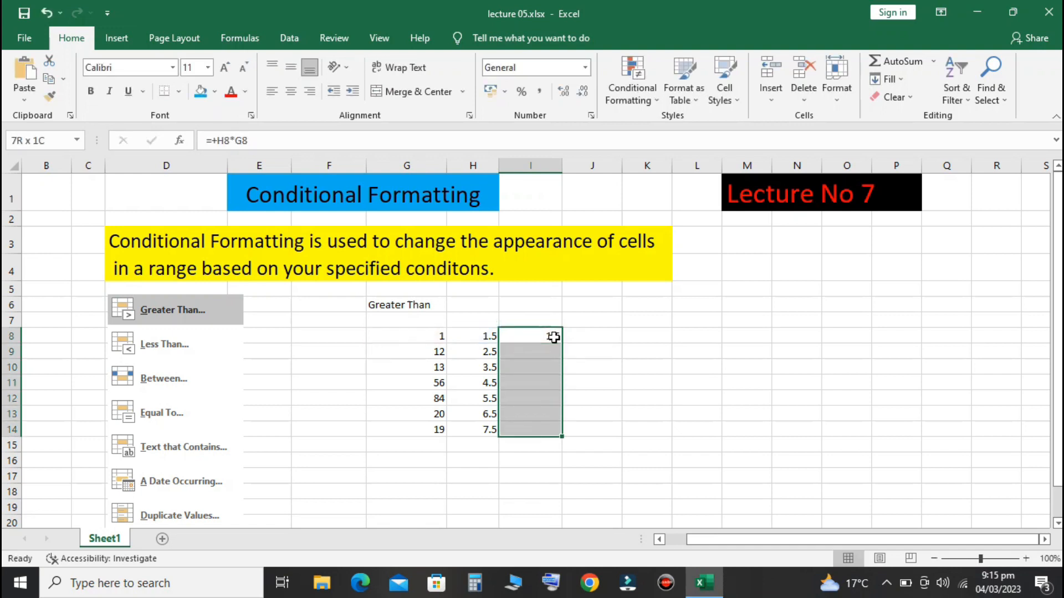
key(ctrl+d)
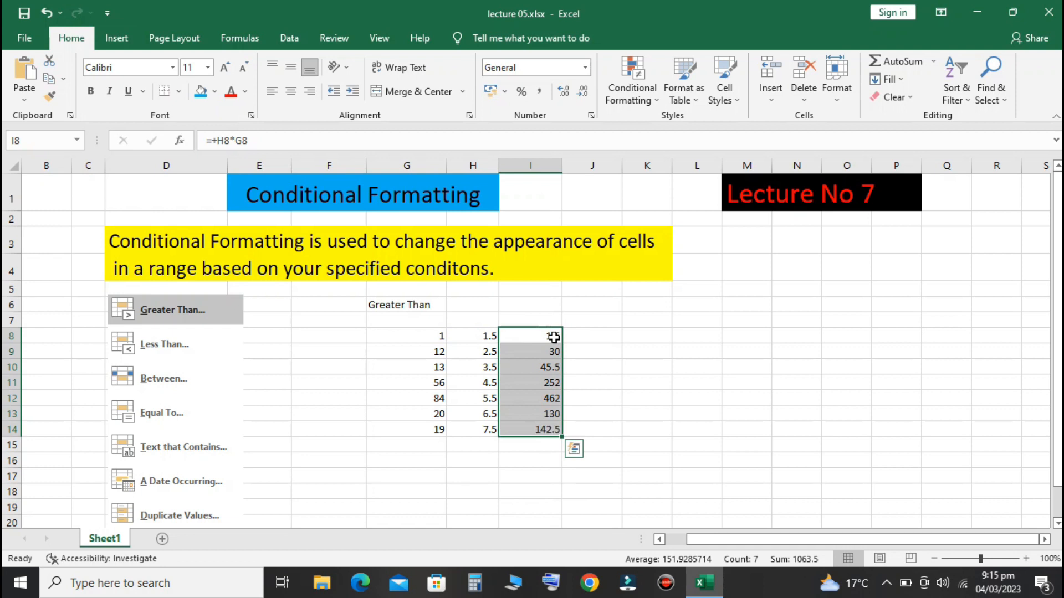
click(609, 383)
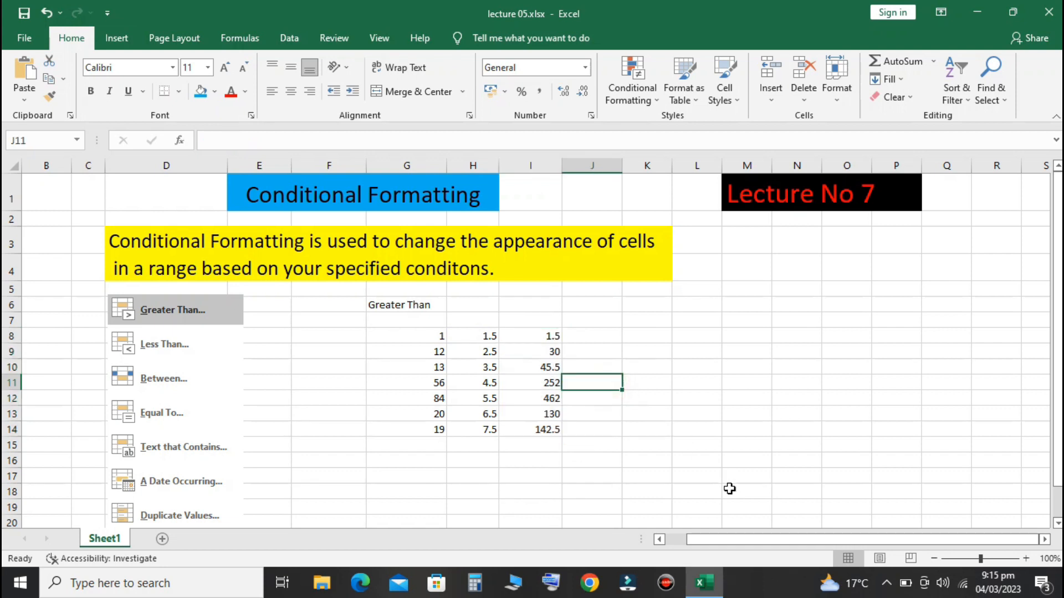
Step: Set up a Greater Than highlight rule for cells I8 to I14 with a threshold of 100
drag(539, 337, 545, 426)
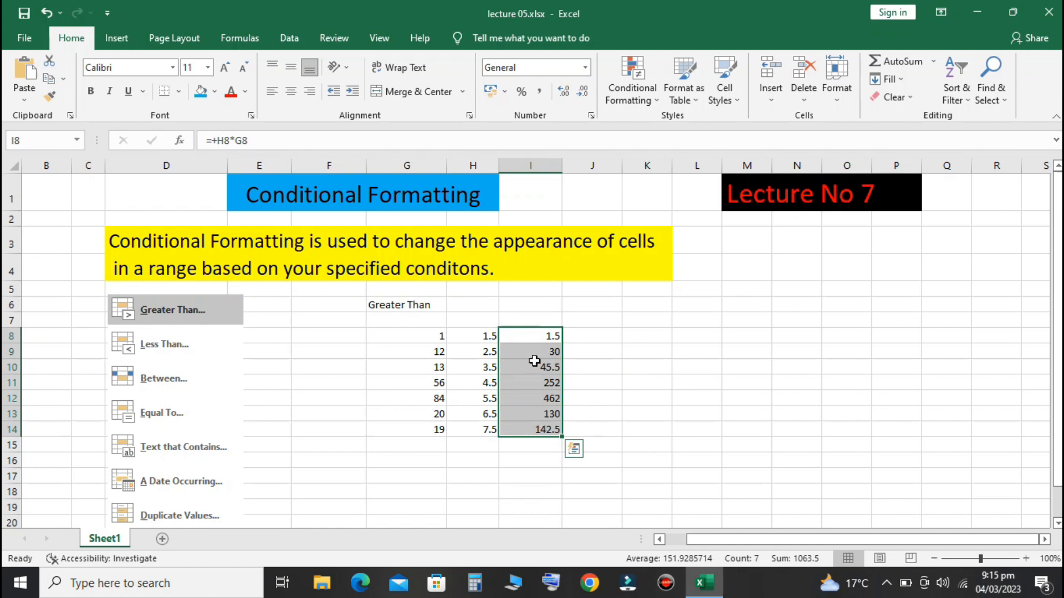
click(631, 81)
mouse_move(696, 131)
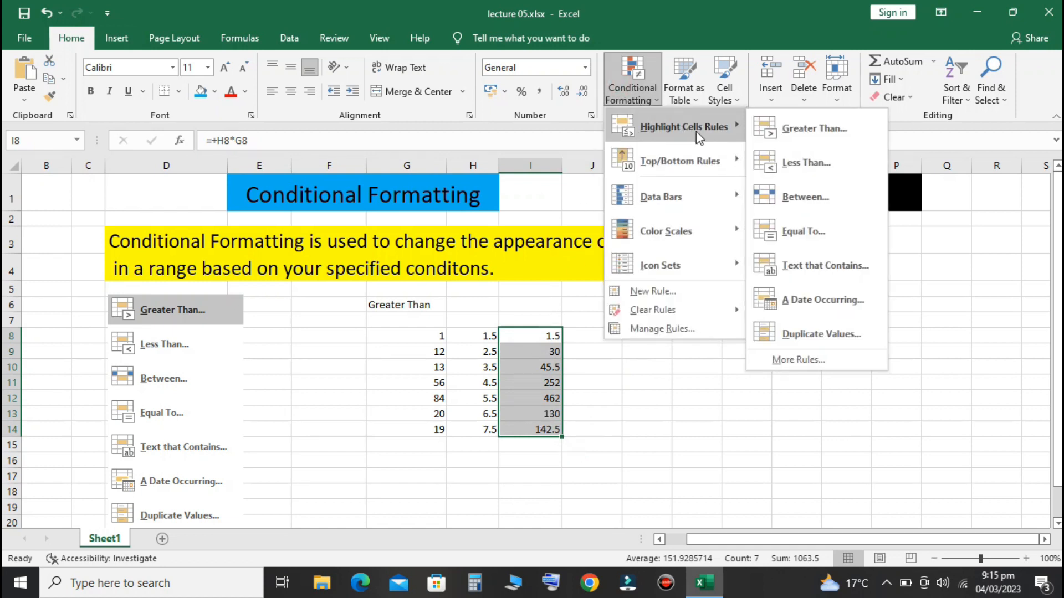
click(809, 123)
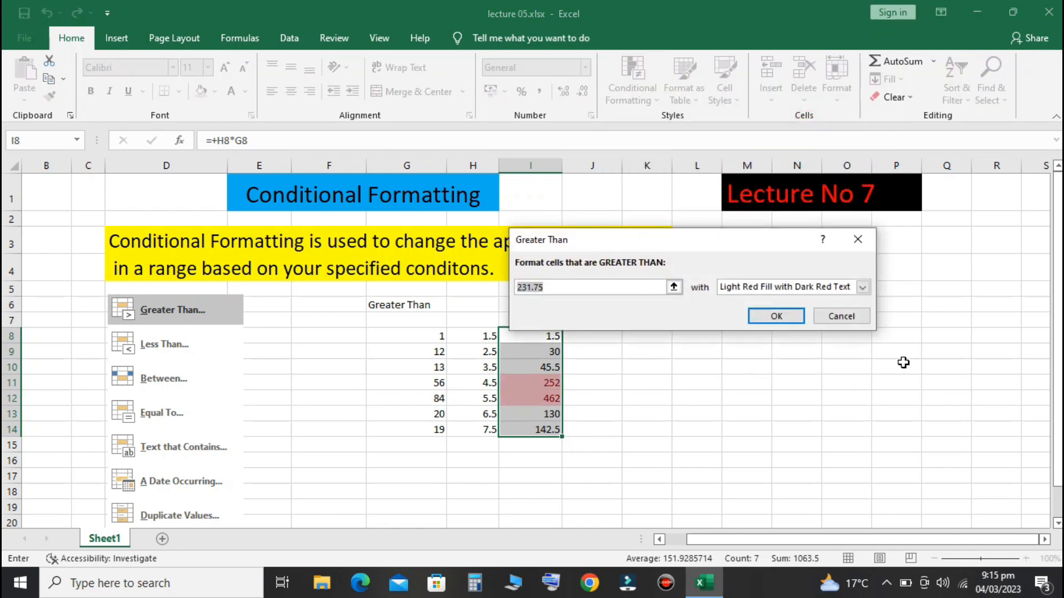
click(575, 288)
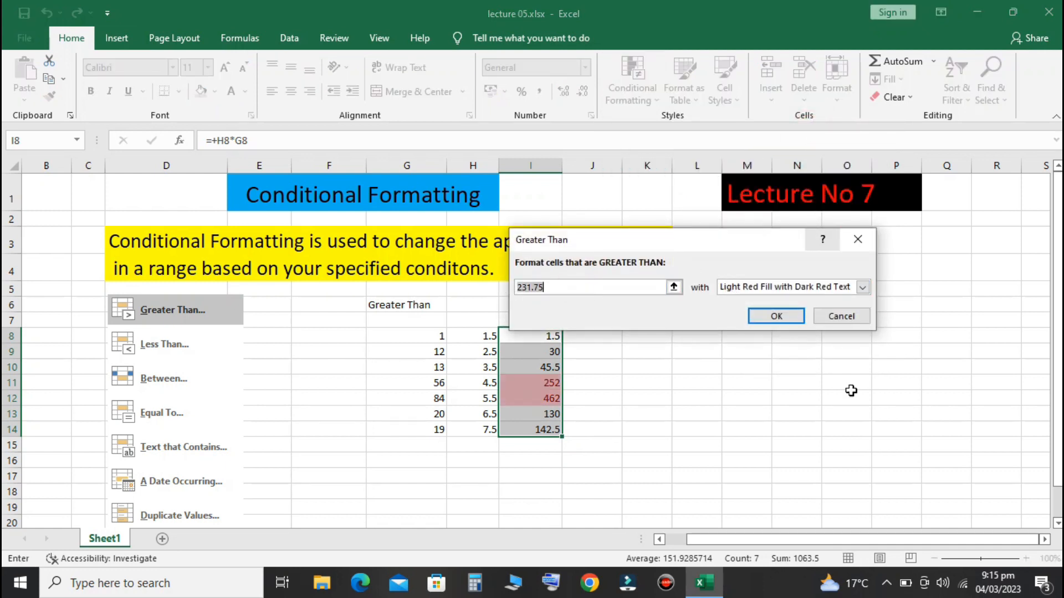
text(100)
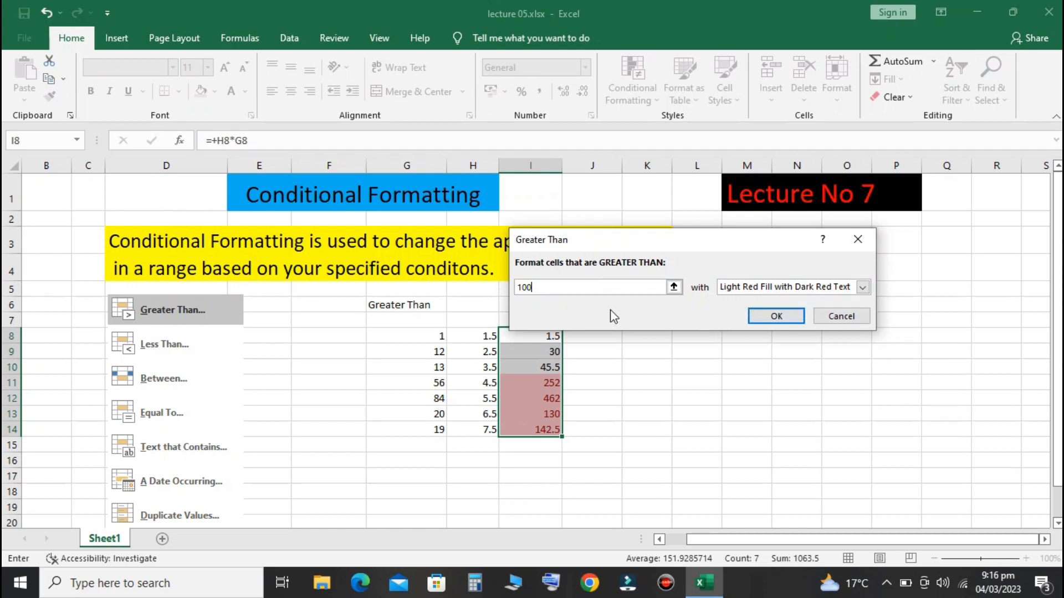
Step: Try the Yellow Fill with Dark Yellow Text and Red Text formats for the Greater Than rule
click(862, 287)
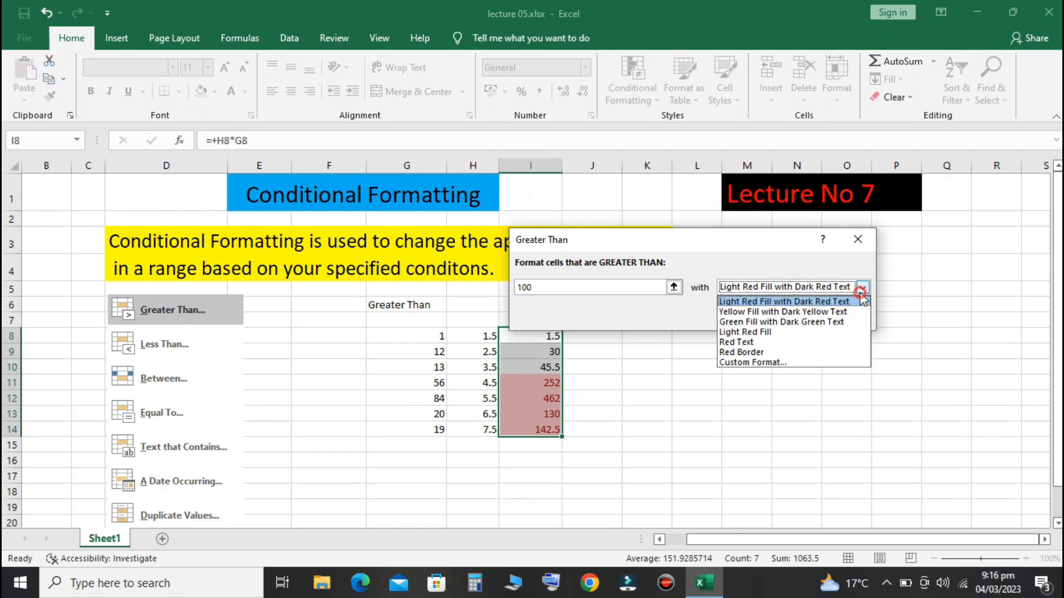
click(749, 311)
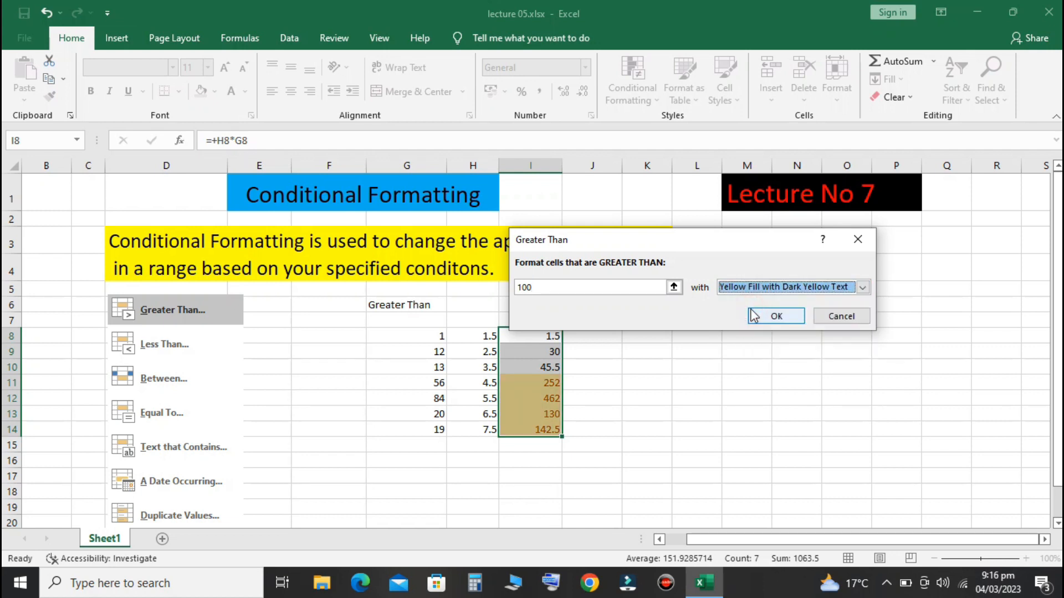
click(862, 287)
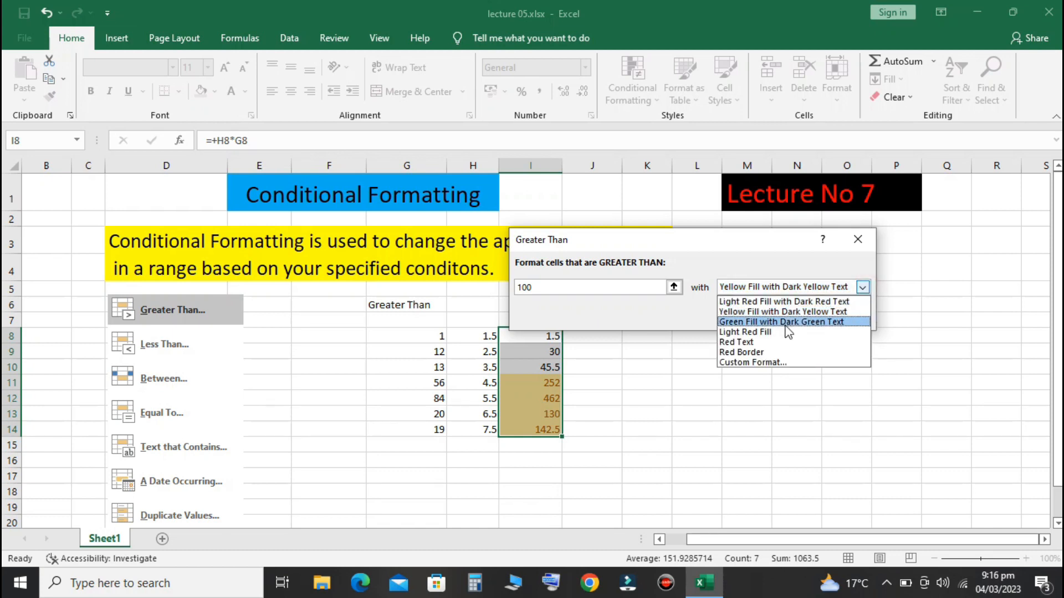
click(756, 342)
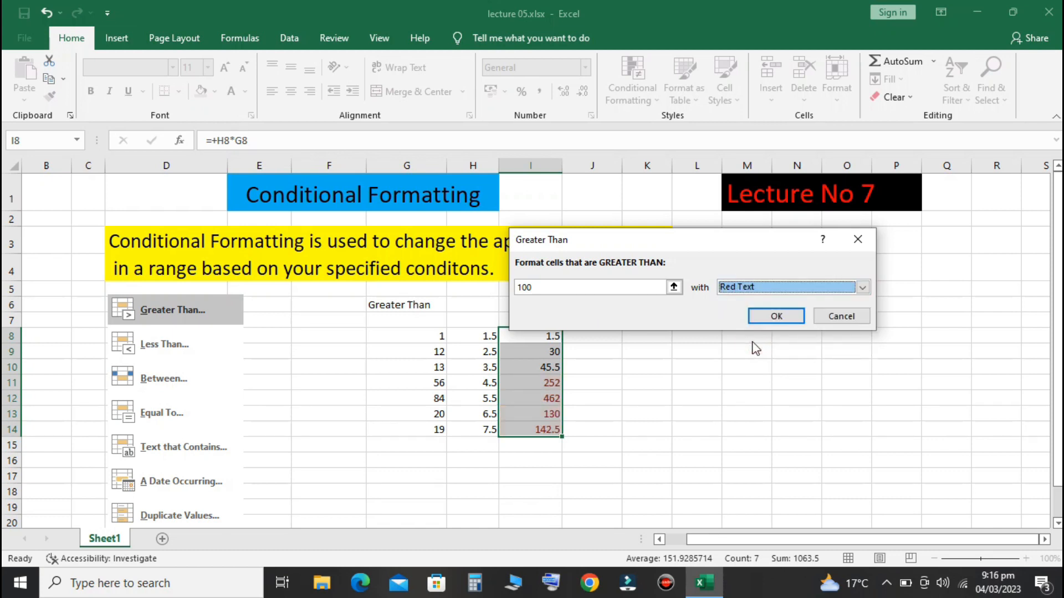
Step: Start a custom format for the Greater Than rule and set its font style to Bold Italic
click(862, 287)
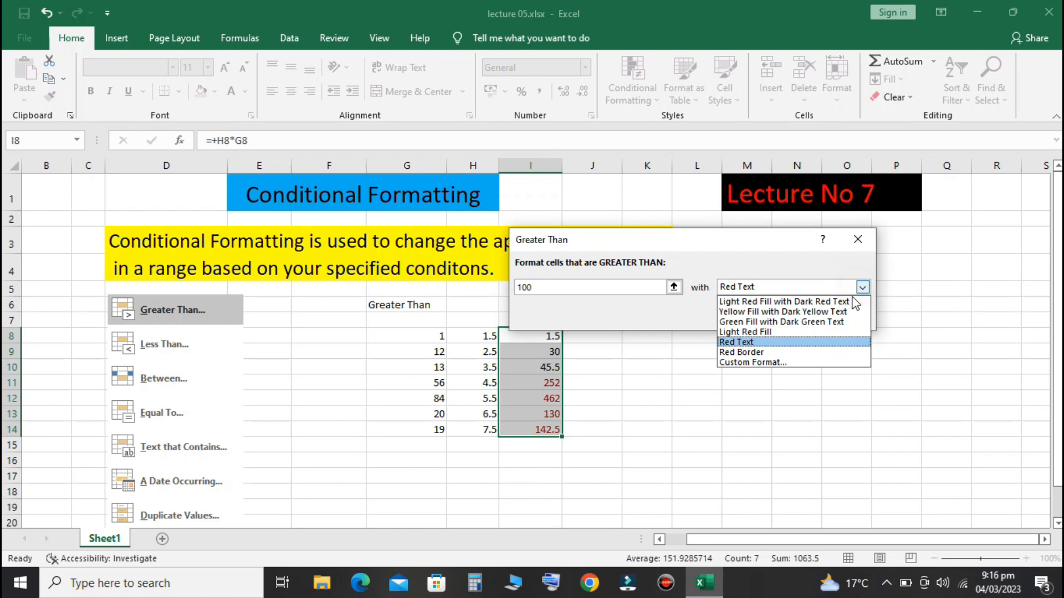
click(766, 362)
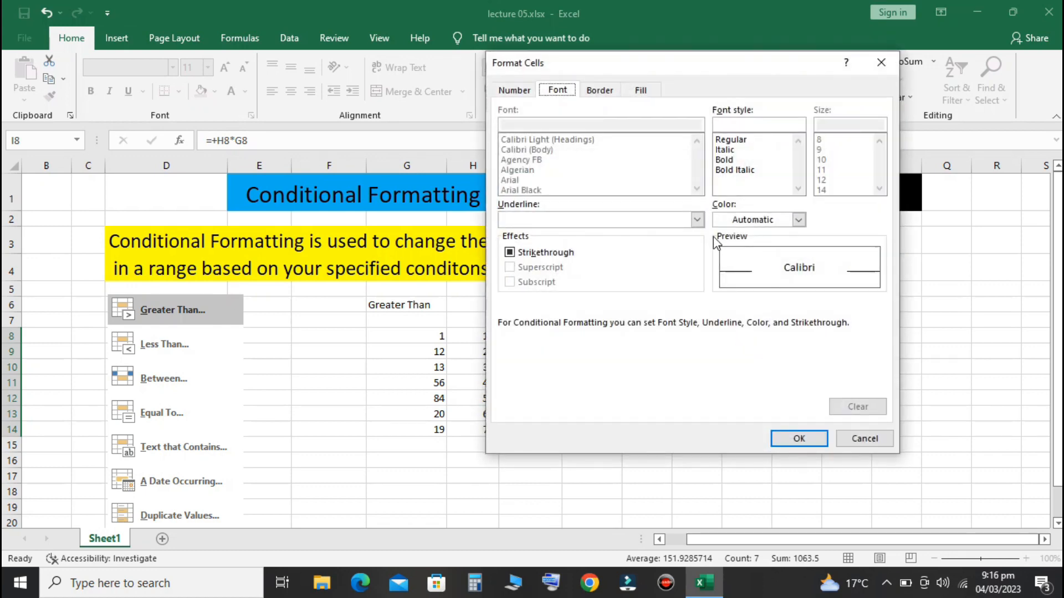
click(514, 92)
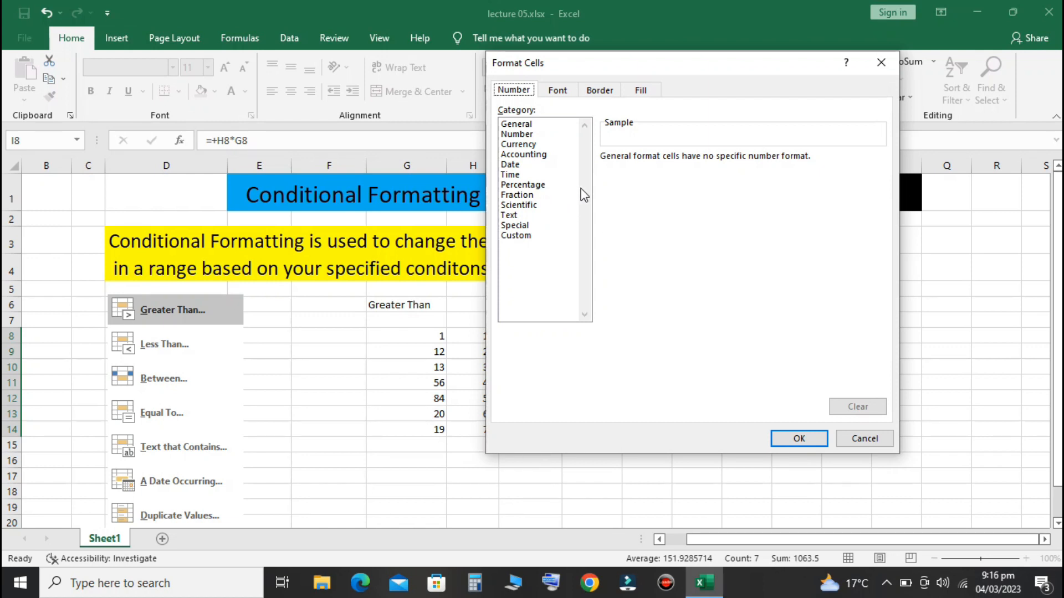
click(557, 92)
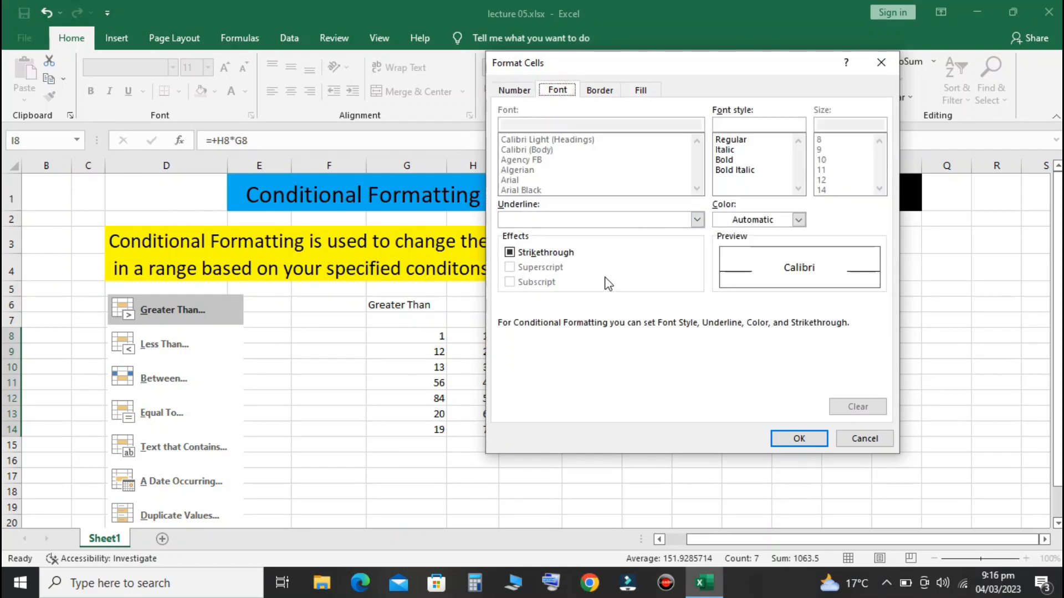
click(728, 161)
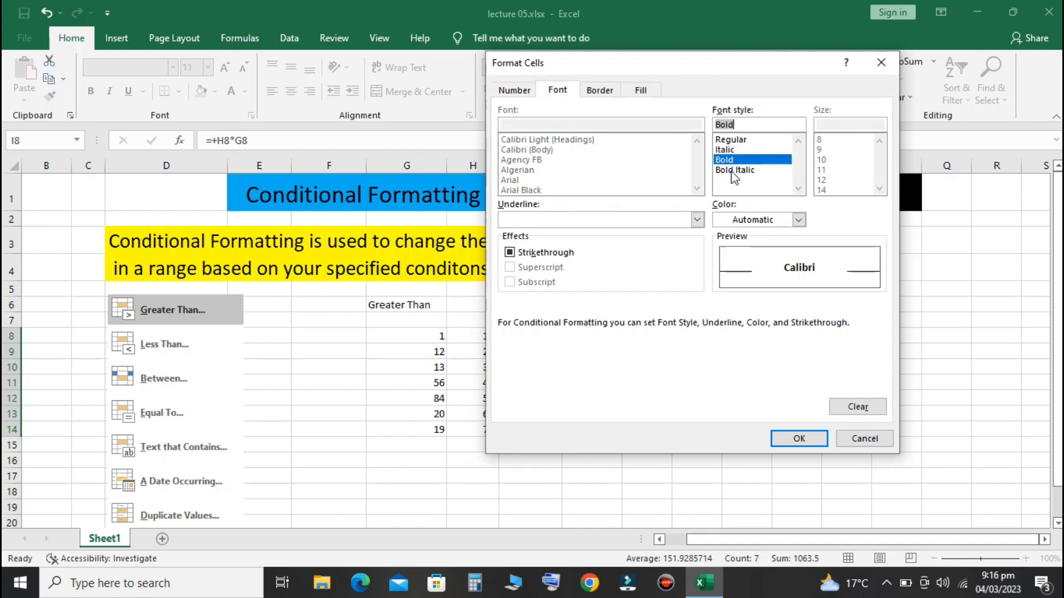
click(734, 171)
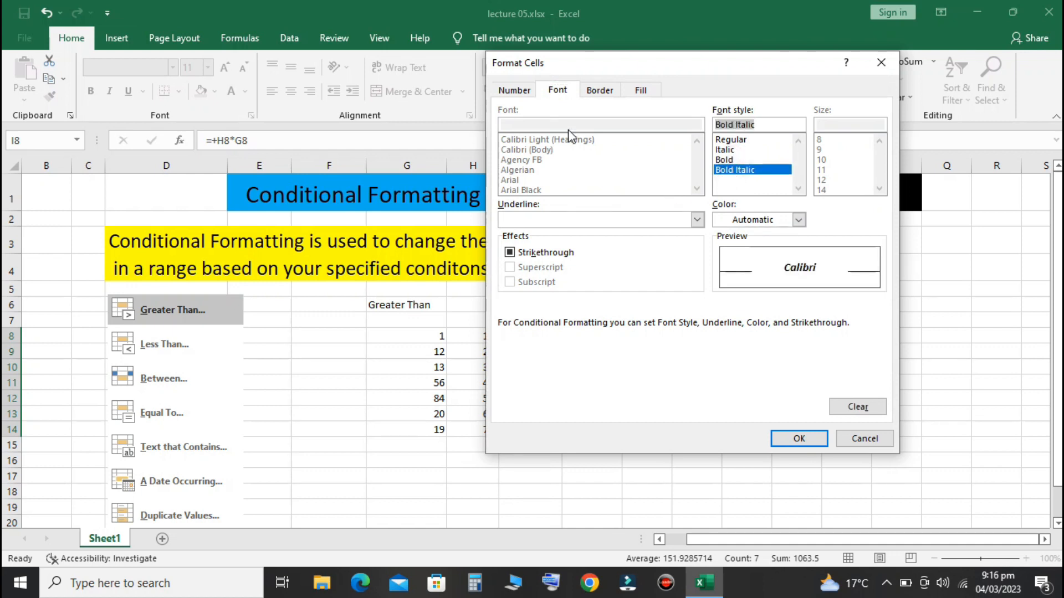
Step: Add borders on all four sides of the cell in the rule's custom format
click(599, 90)
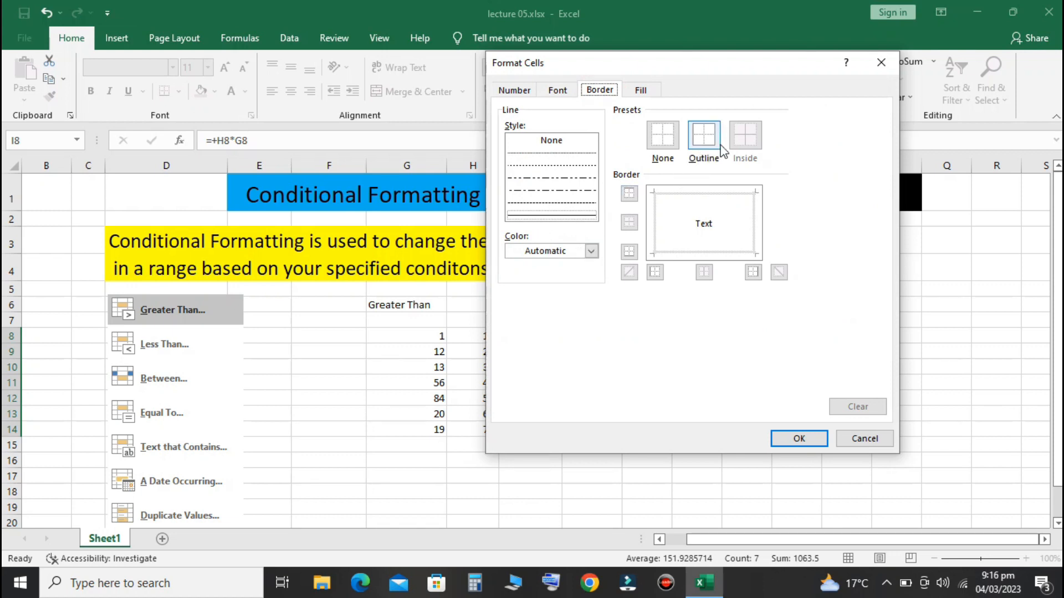
click(752, 214)
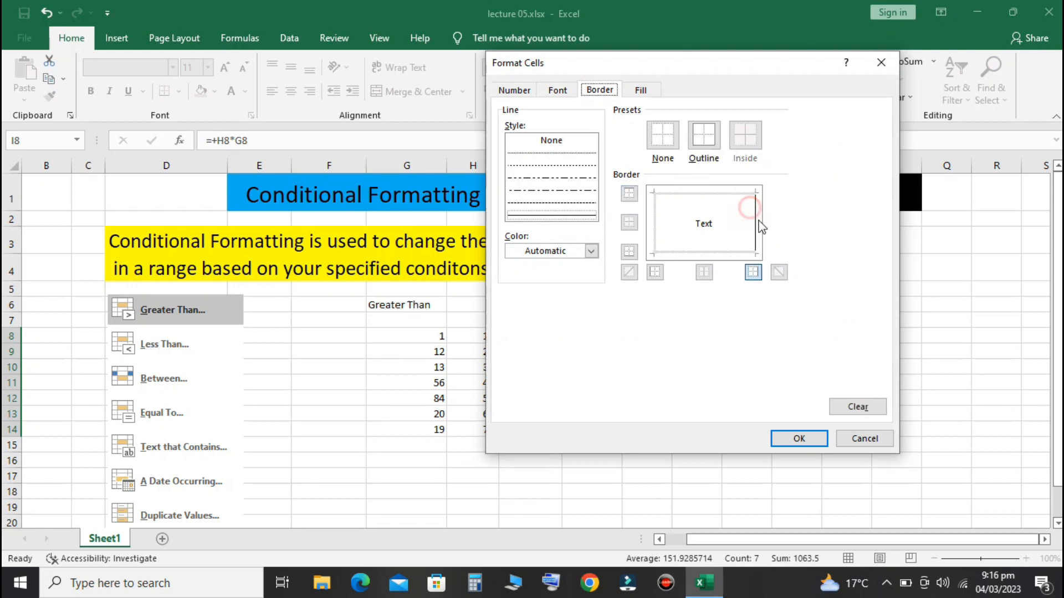
click(723, 200)
click(662, 223)
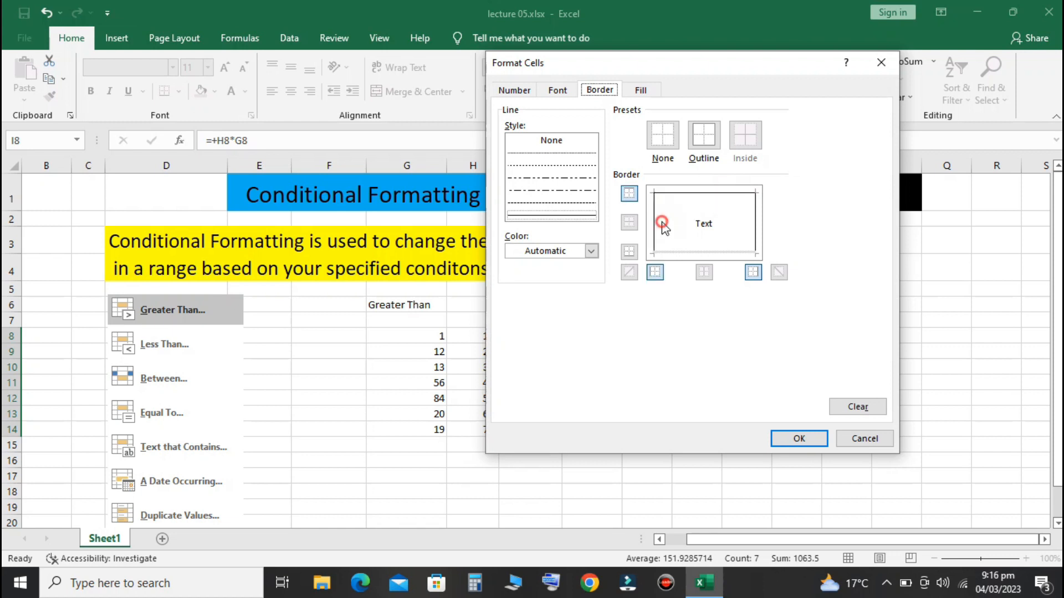
click(693, 253)
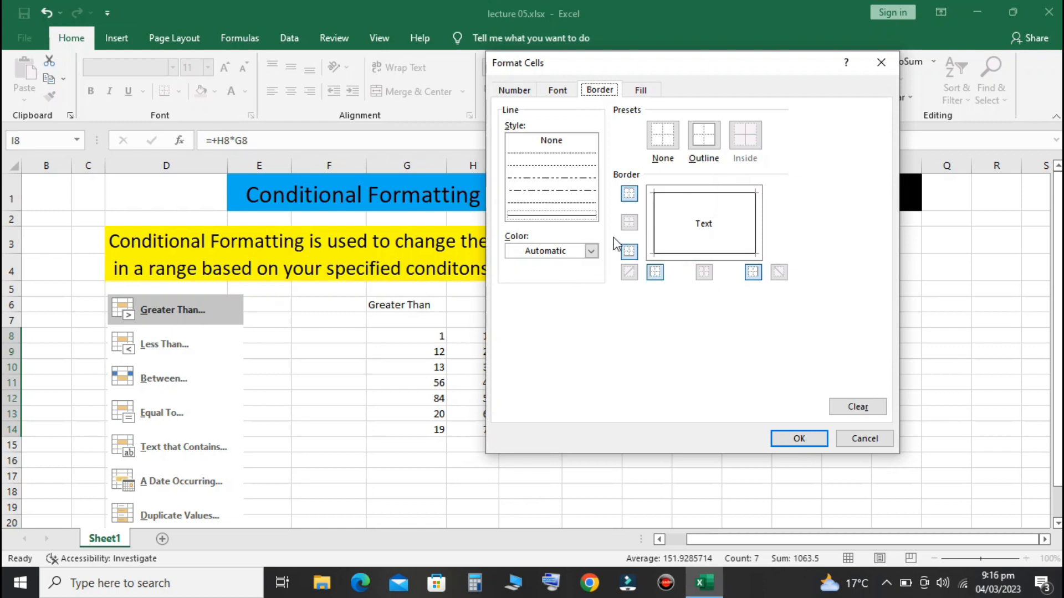
Step: Set the custom format's background to light green and apply the Greater Than 100 rule to I8:I14
click(644, 90)
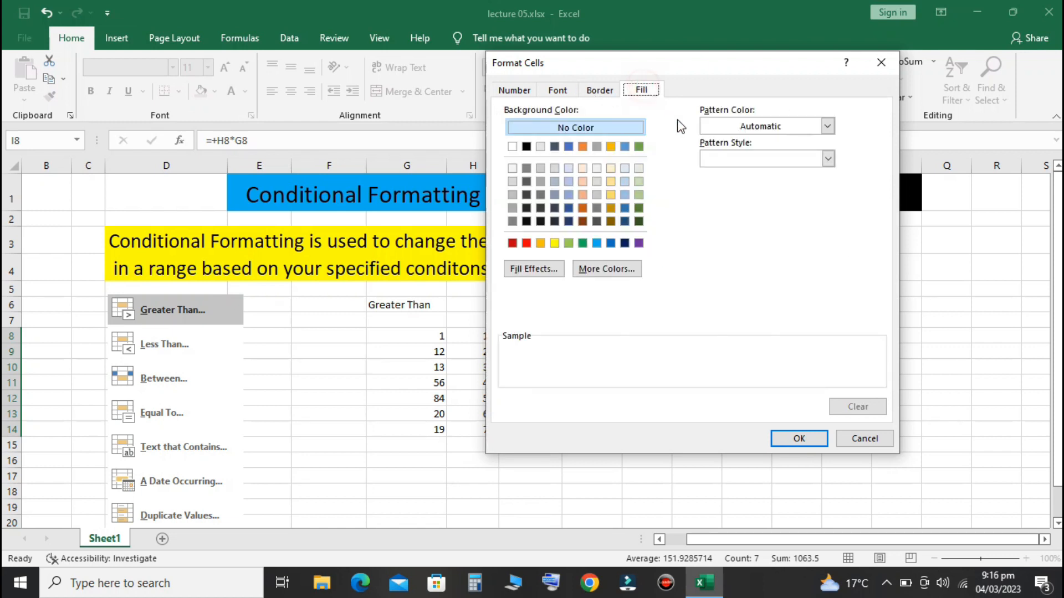
click(566, 245)
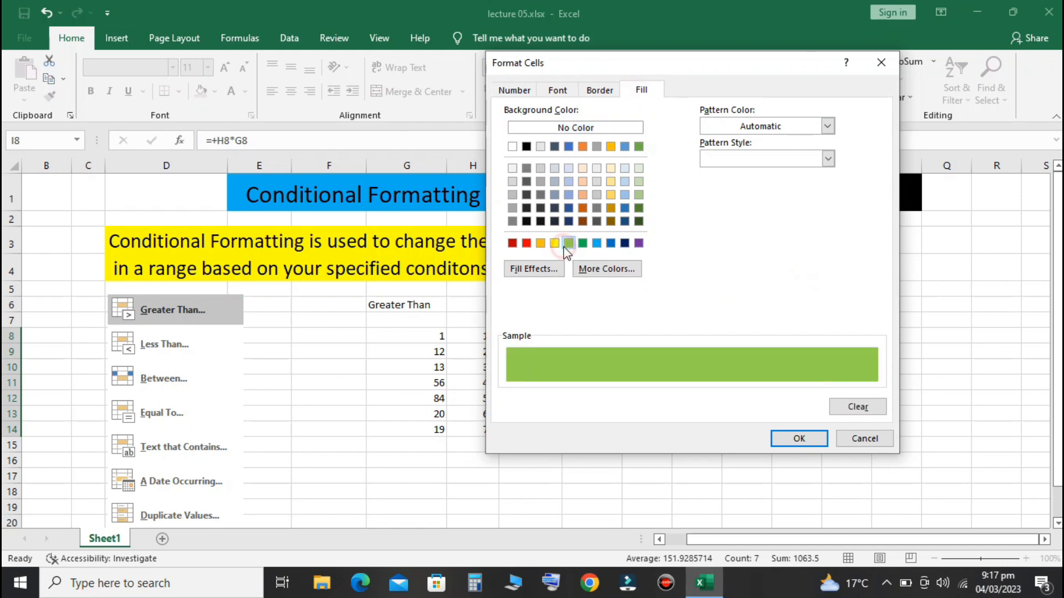
click(804, 438)
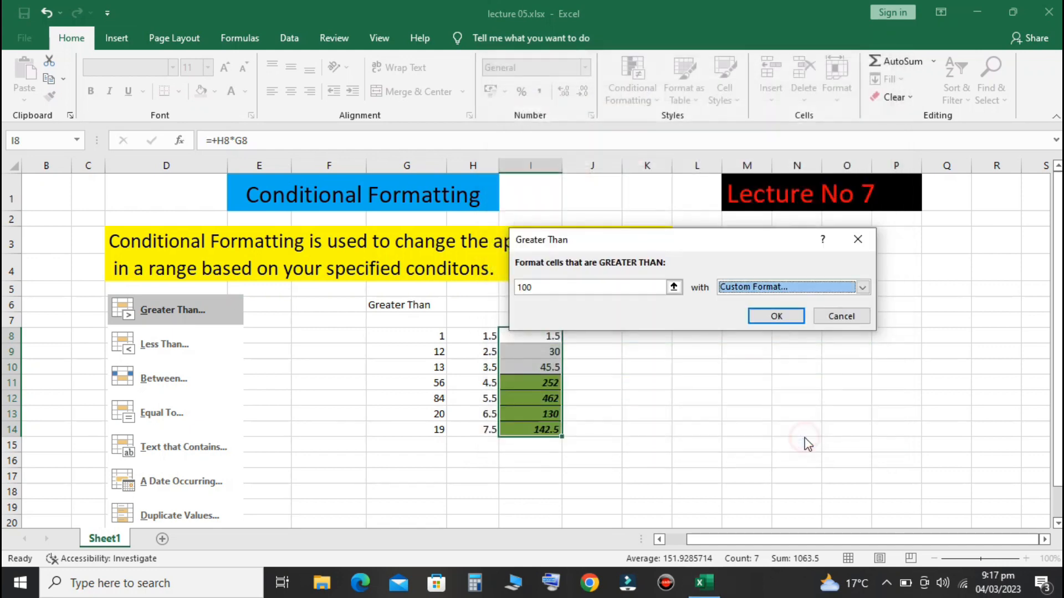
click(766, 319)
click(601, 414)
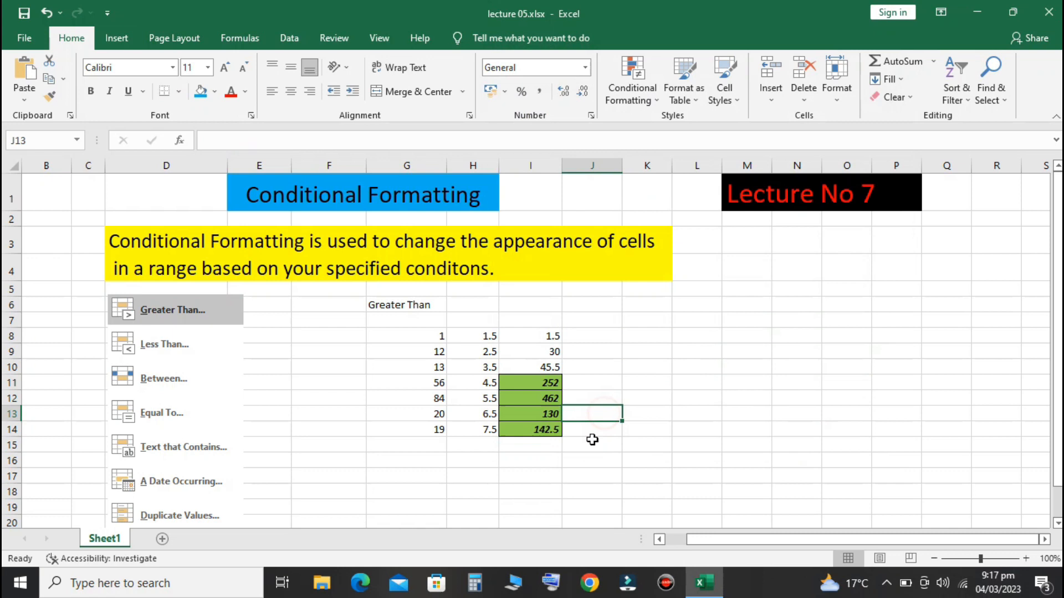
click(536, 384)
mouse_move(535, 384)
mouse_down()
mouse_move(601, 407)
mouse_move(546, 415)
mouse_move(544, 399)
mouse_up()
click(548, 414)
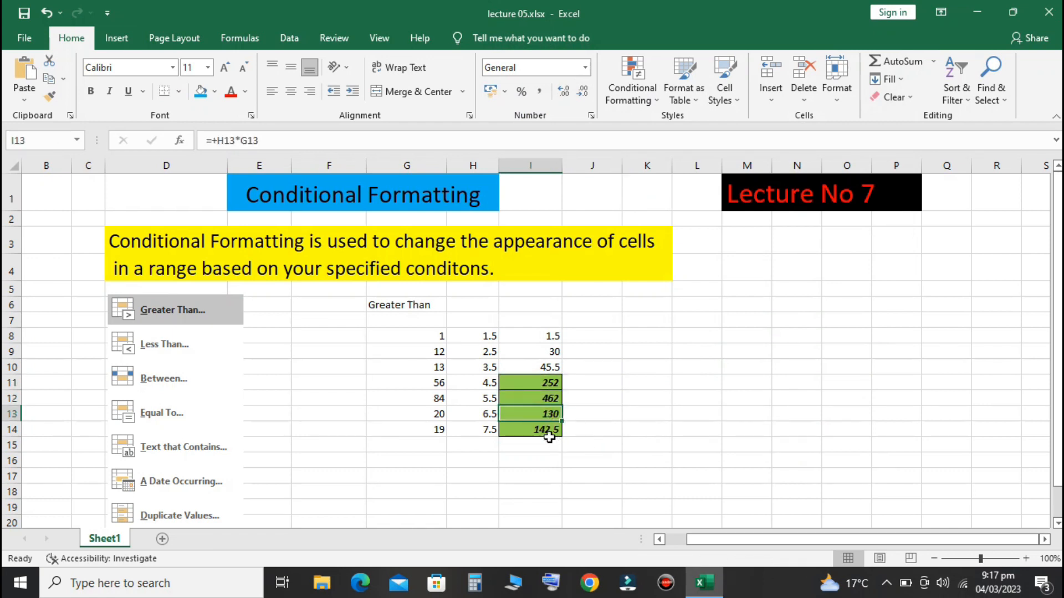
Step: Replace the multiplication formula in cell I11 with the value 99
click(540, 385)
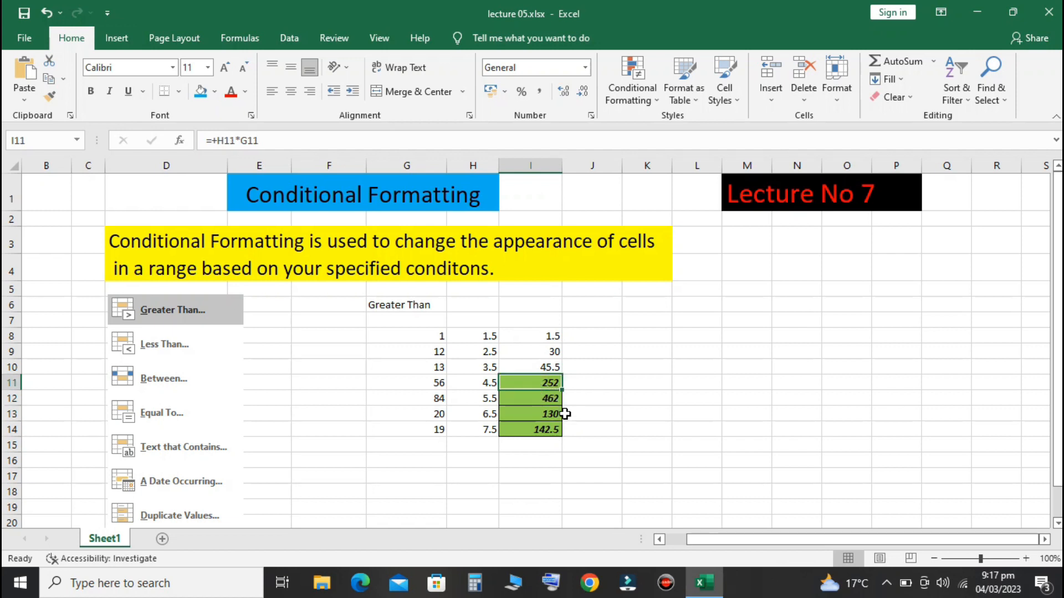
key(F2)
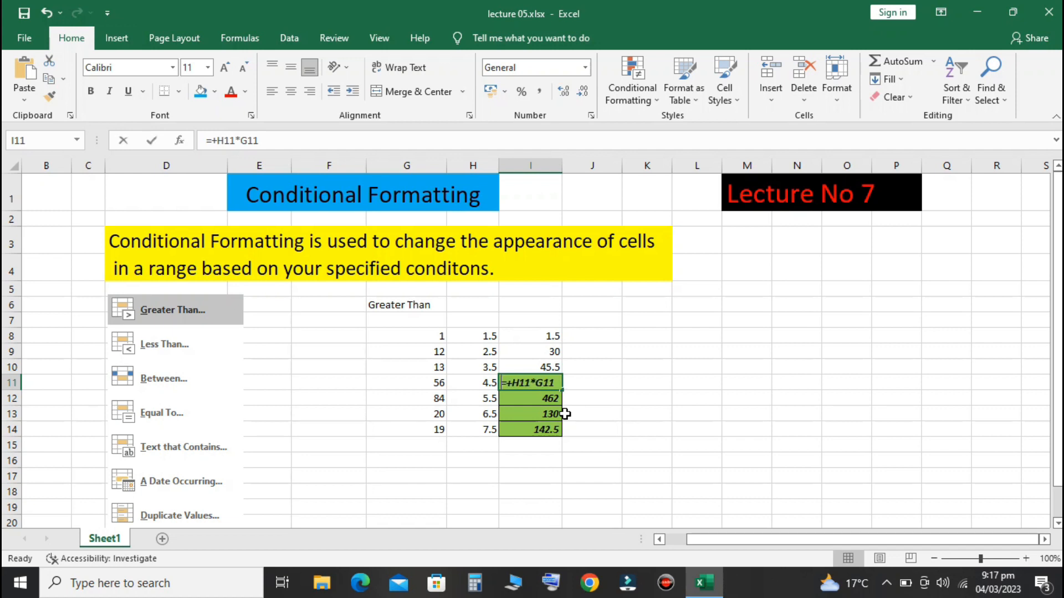
key(BackSpace)
key(BackSpace)
key(BackSpace)
key(BackSpace)
key(BackSpace)
key(BackSpace)
key(BackSpace)
key(BackSpace)
key(BackSpace)
text(99)
key(Return)
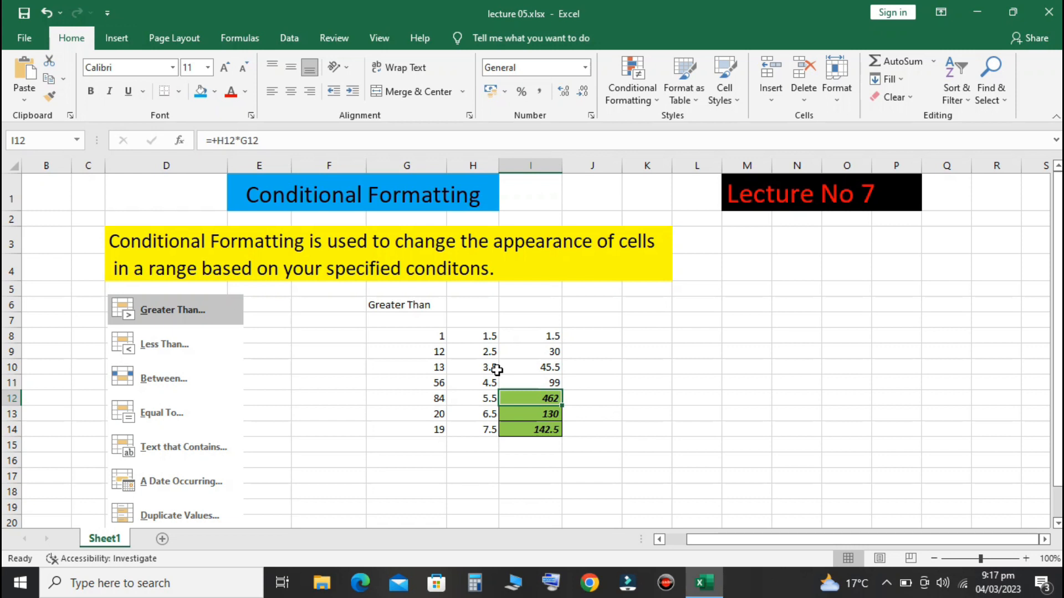
Step: Enter the headings Students, Score and Status across cells G18 to I18
scroll(456, 410, down, 2)
click(414, 350)
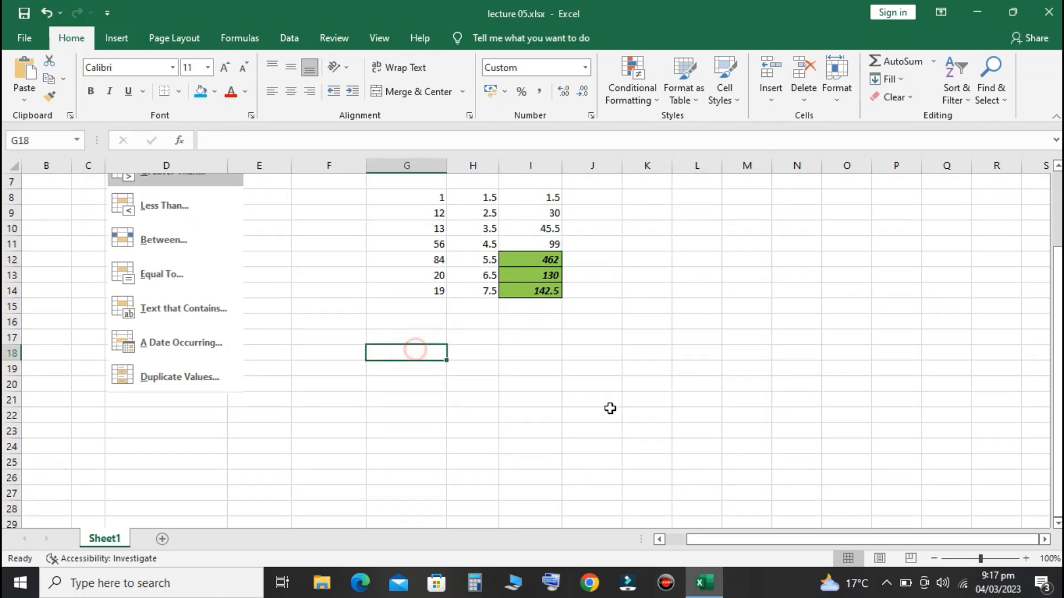
text(St)
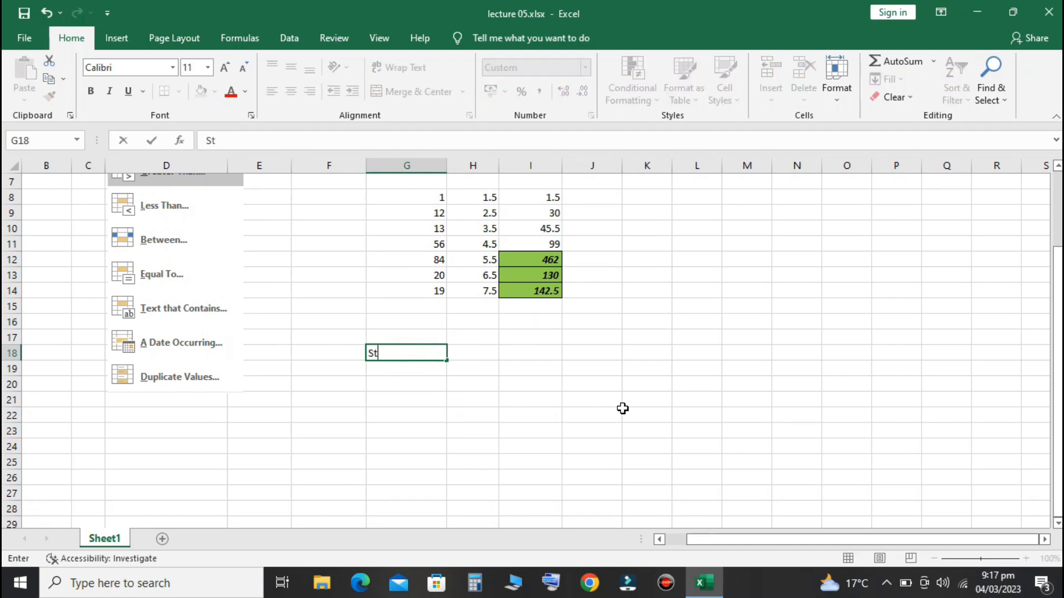
text(udents)
key(Tab)
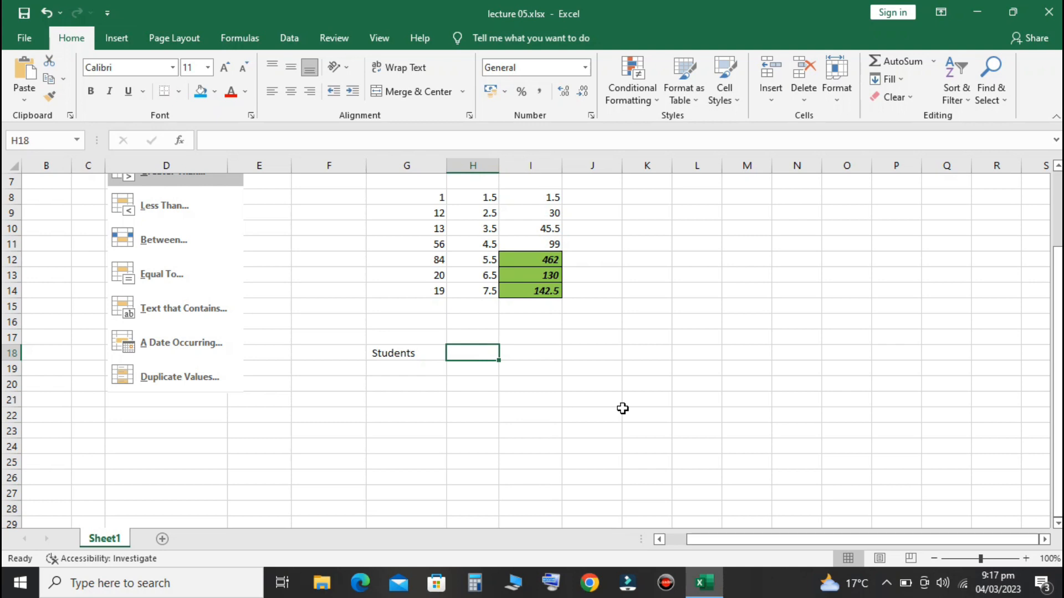
text(Score)
key(Tab)
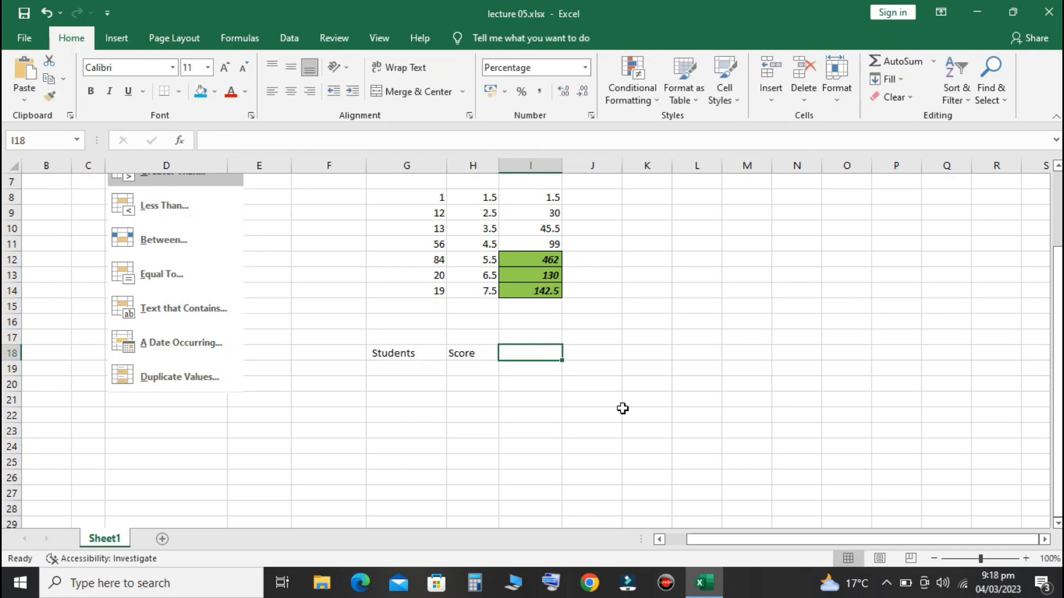
text(Sta)
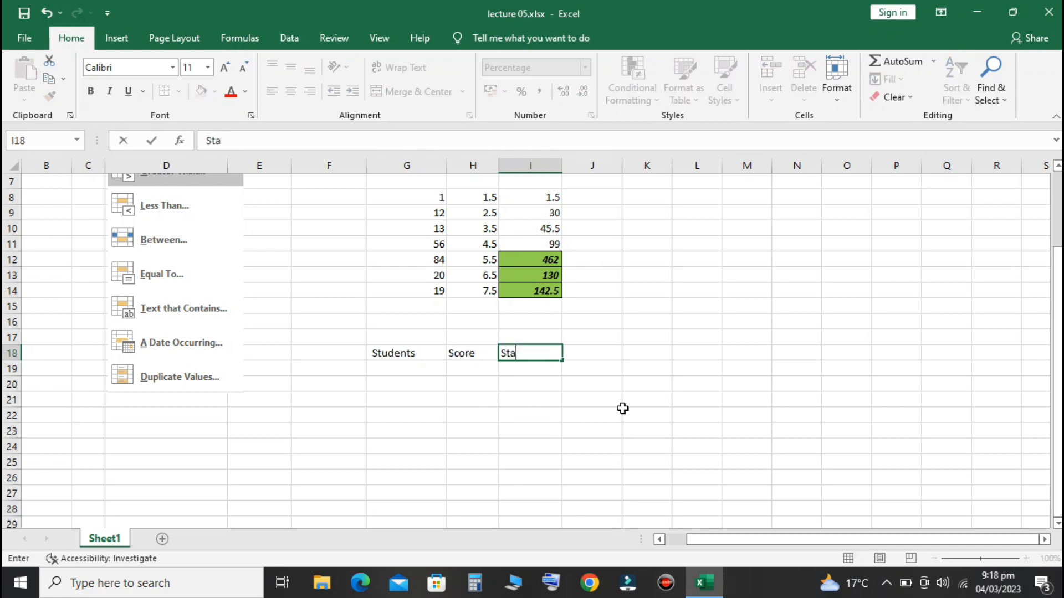
text(tus)
key(Return)
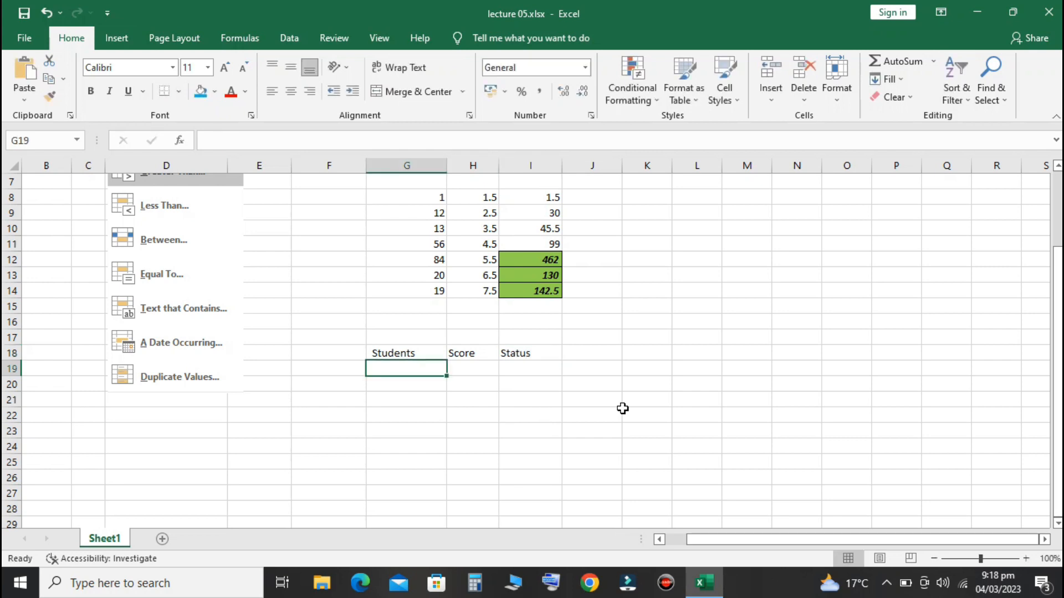
Step: Enter four student names down cells G19 to G22 under the Students heading
text(Ali)
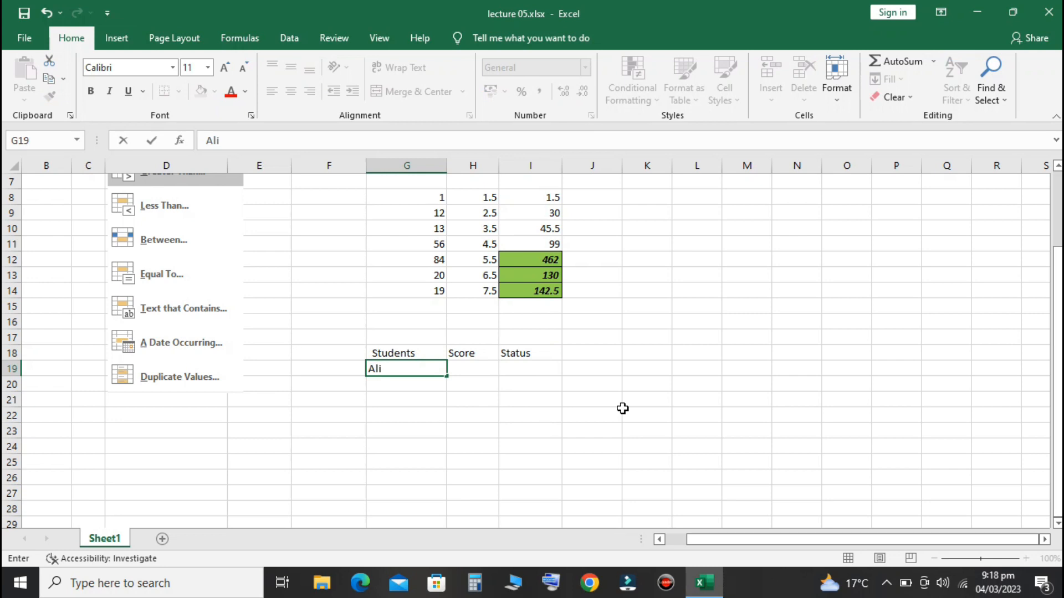
key(Return)
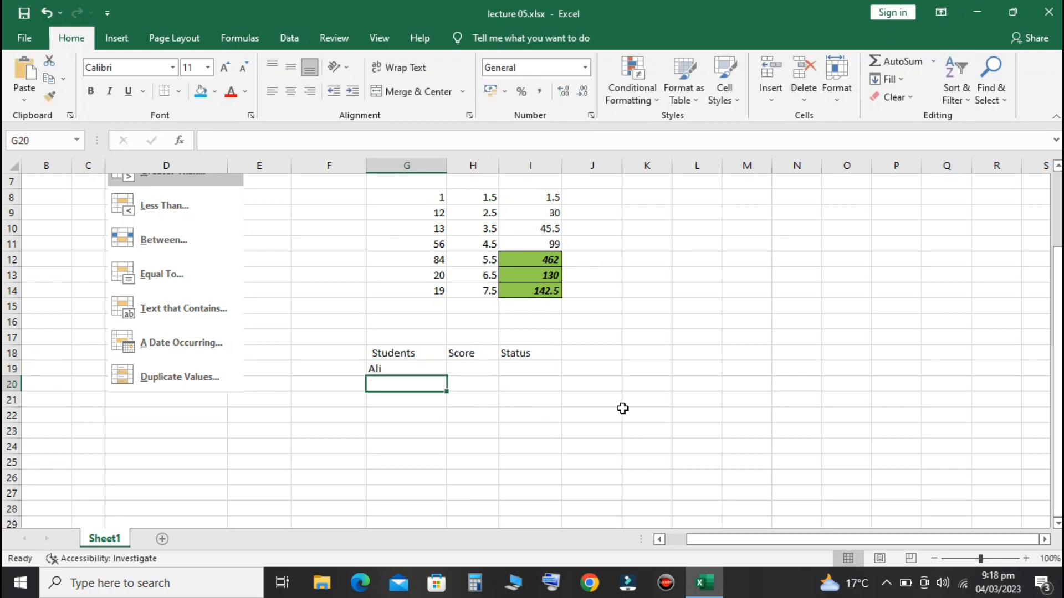
text(Khan)
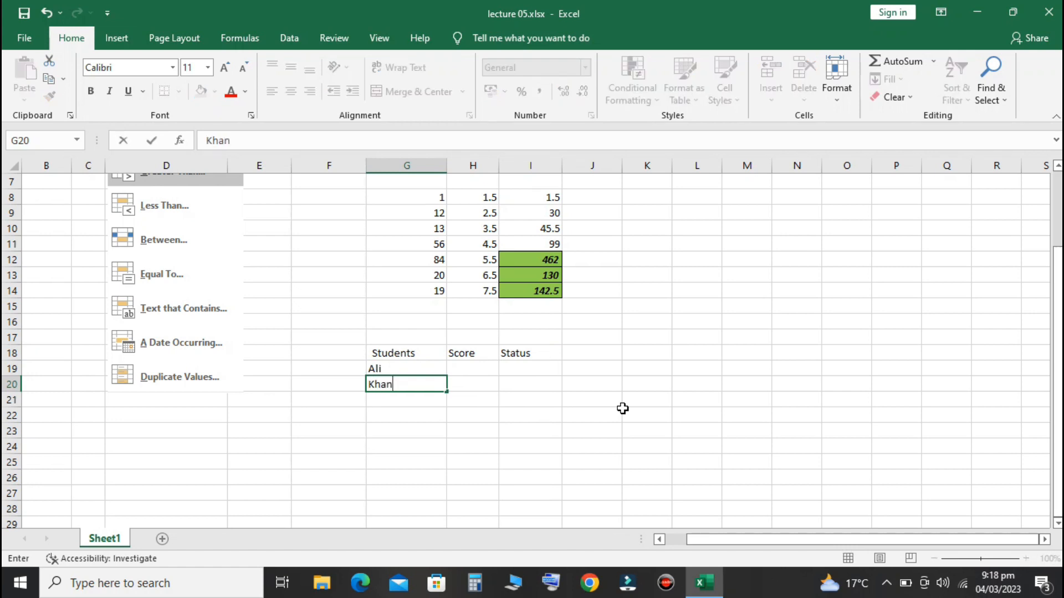
key(Return)
text(Ah)
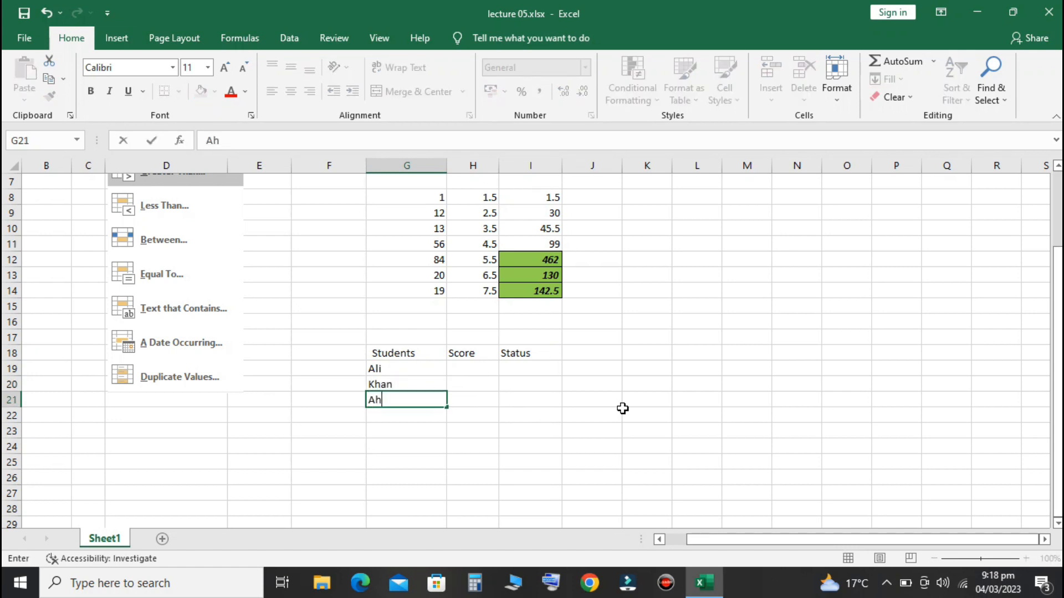
text(san)
key(Return)
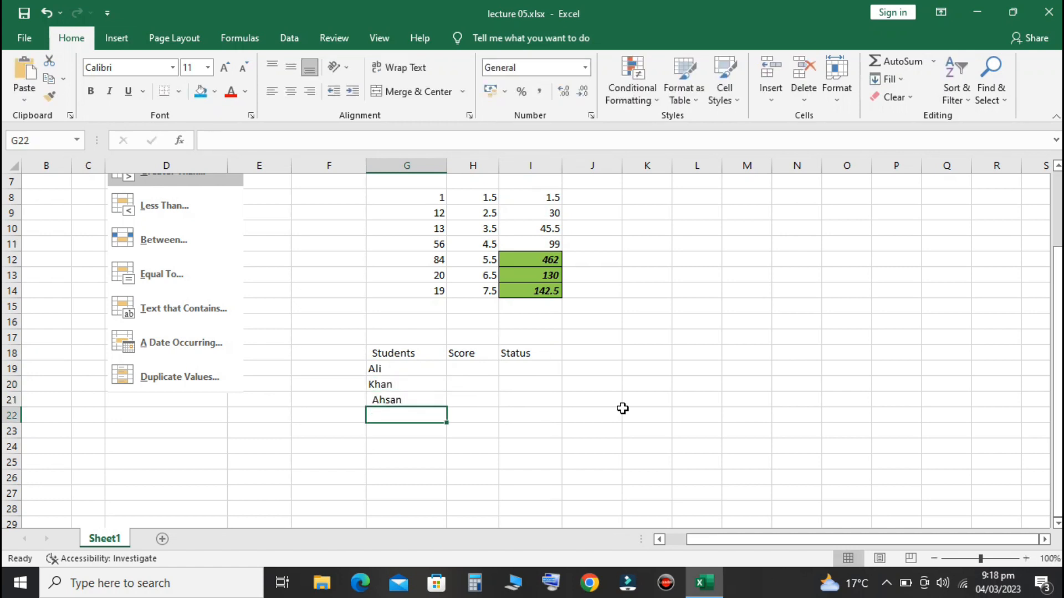
text(Fahad)
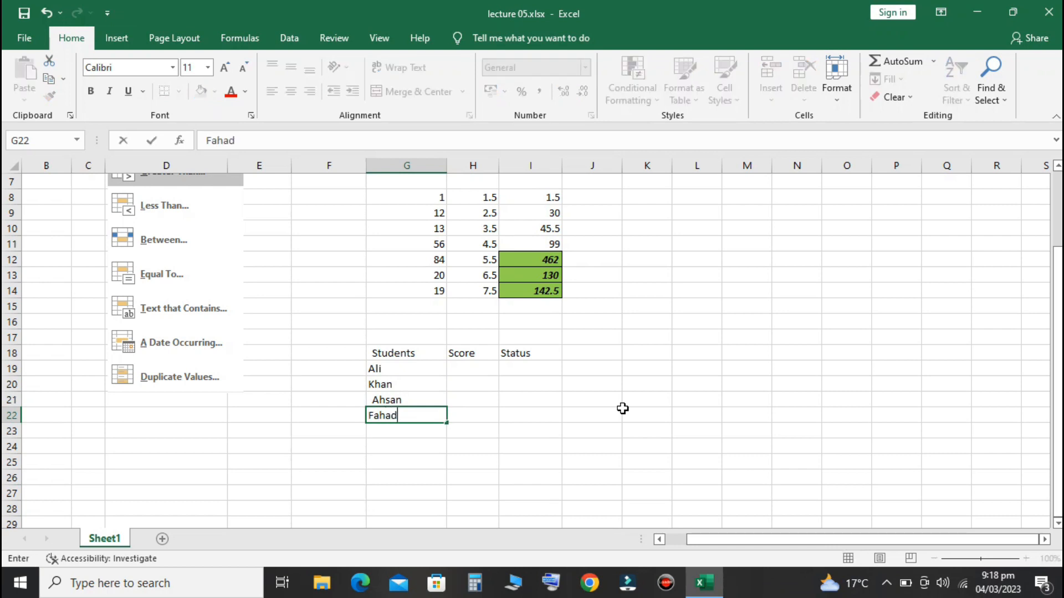
key(Return)
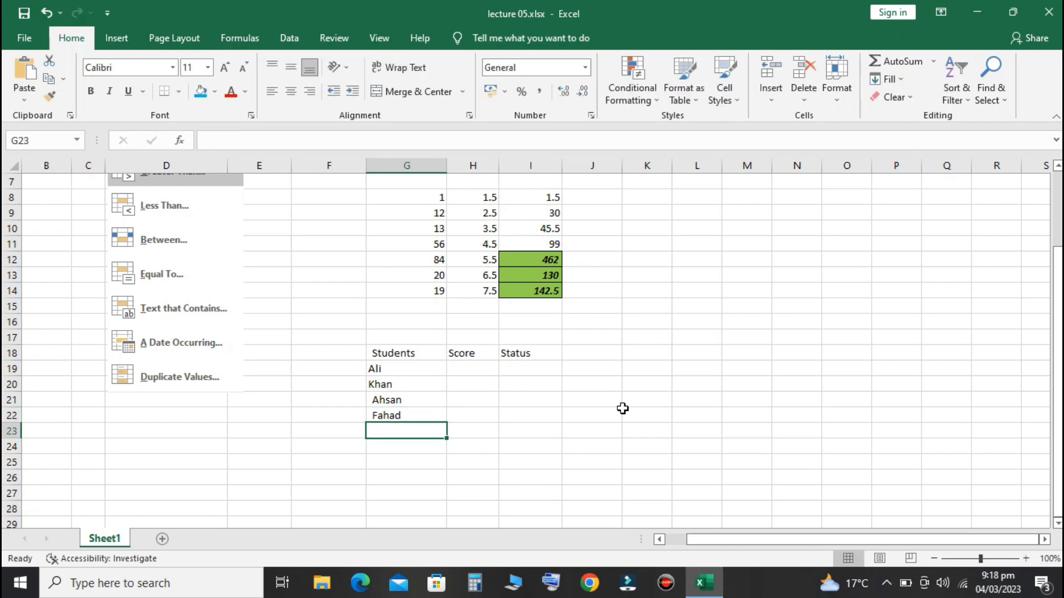
Step: Enter the fifth student's name in cell G23, directly below the four existing names
text(Uzai)
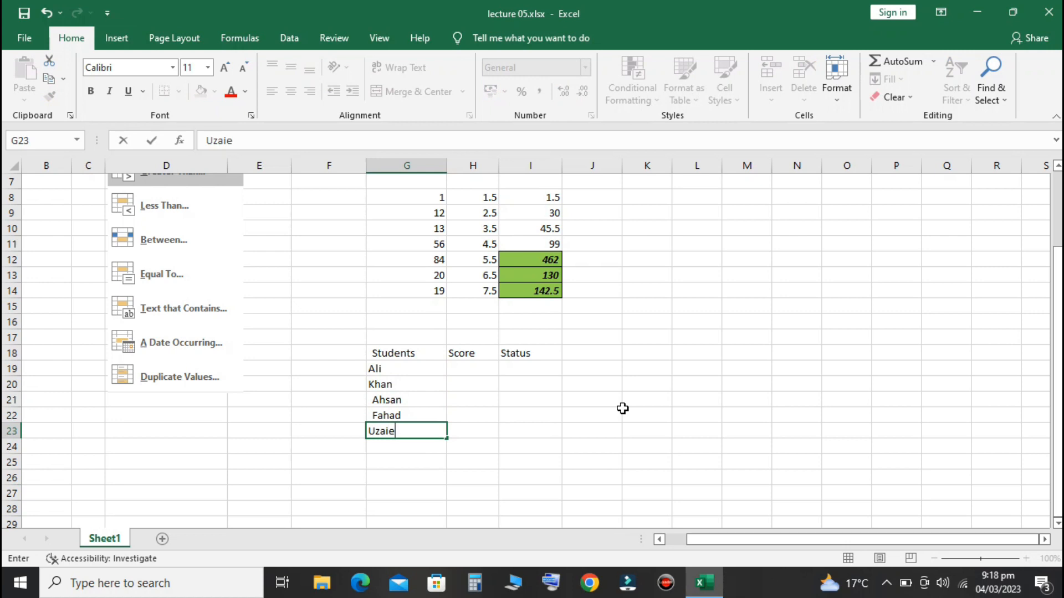
text(r)
key(Return)
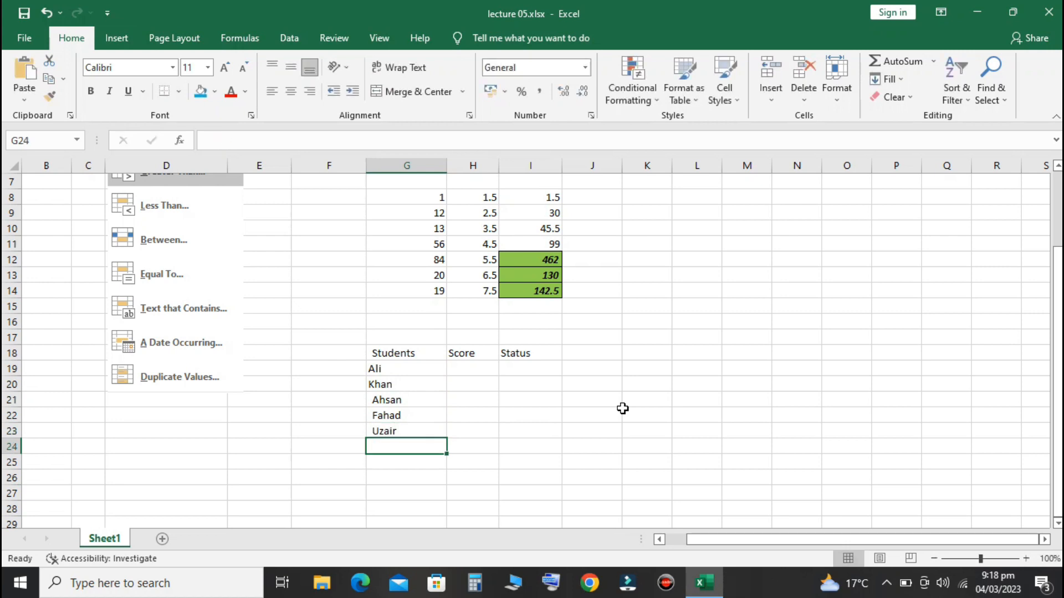
drag(388, 368, 397, 433)
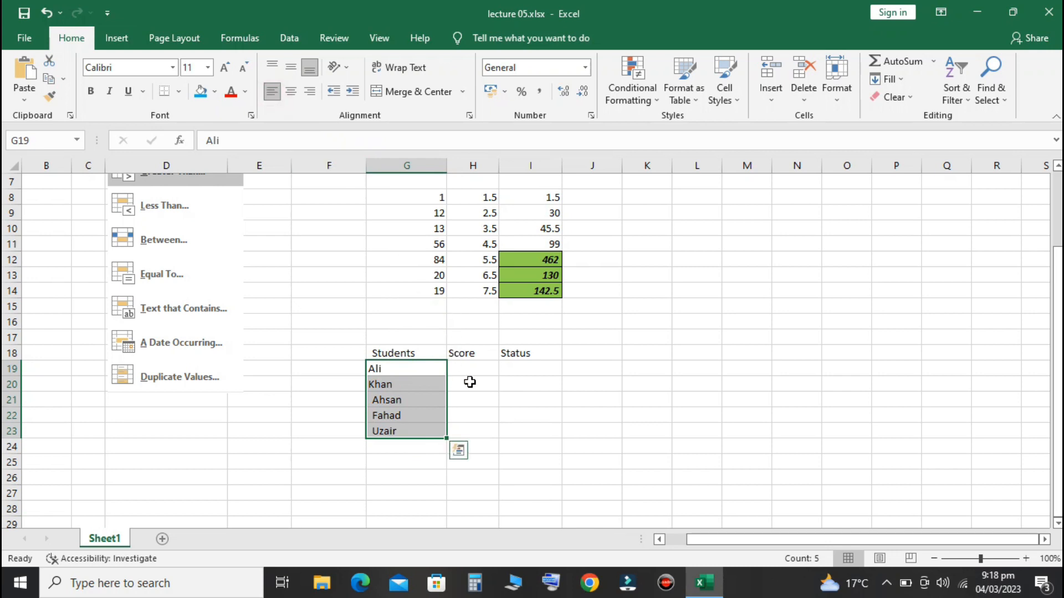
Step: Enter the scores 45, 35, 80, 70 and 90 down cells H19 to H23 under the Score heading
click(482, 370)
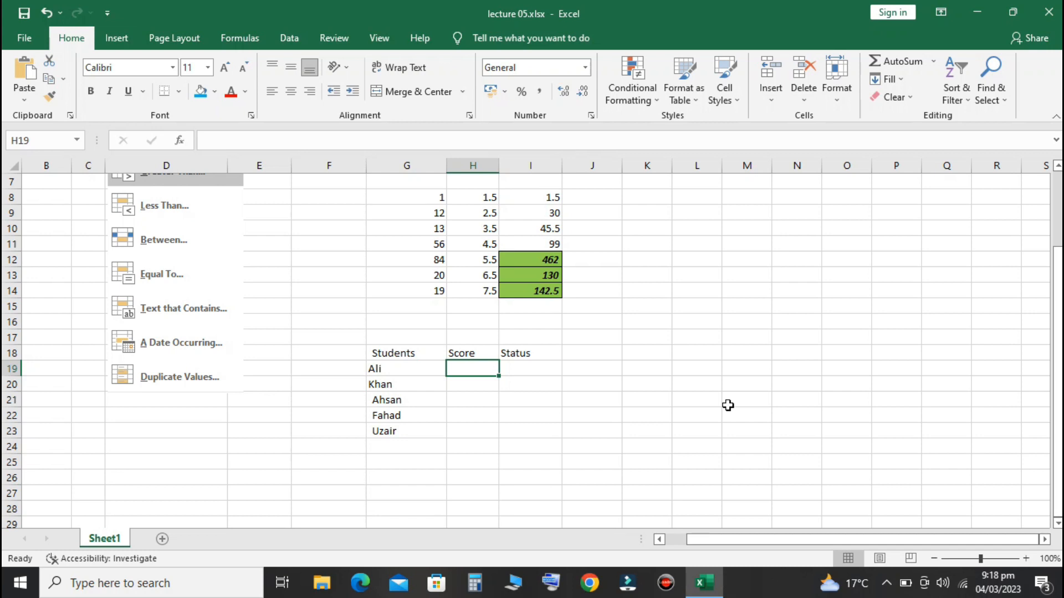
text(45)
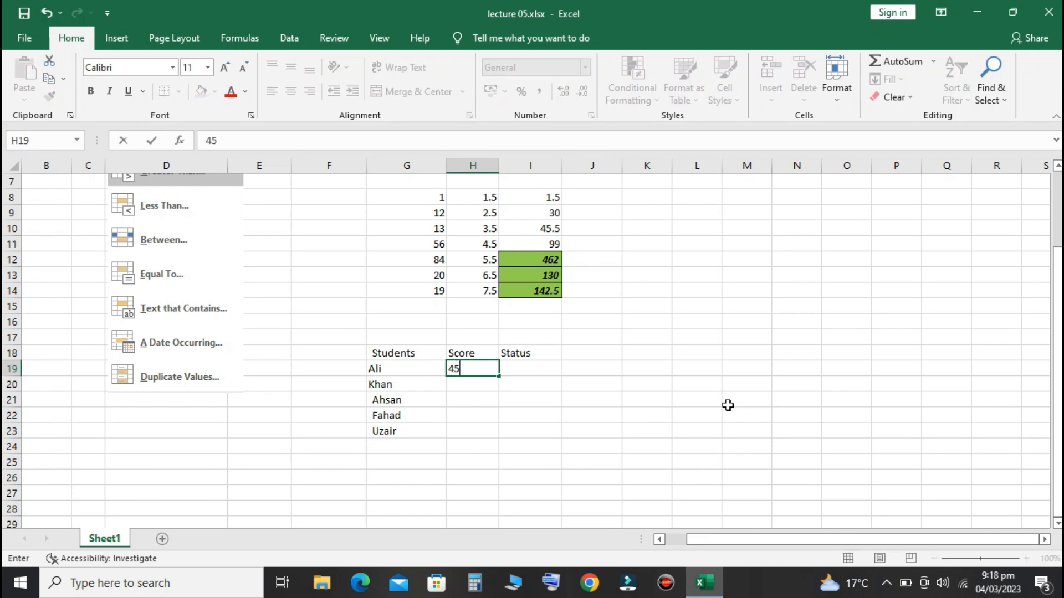
key(Return)
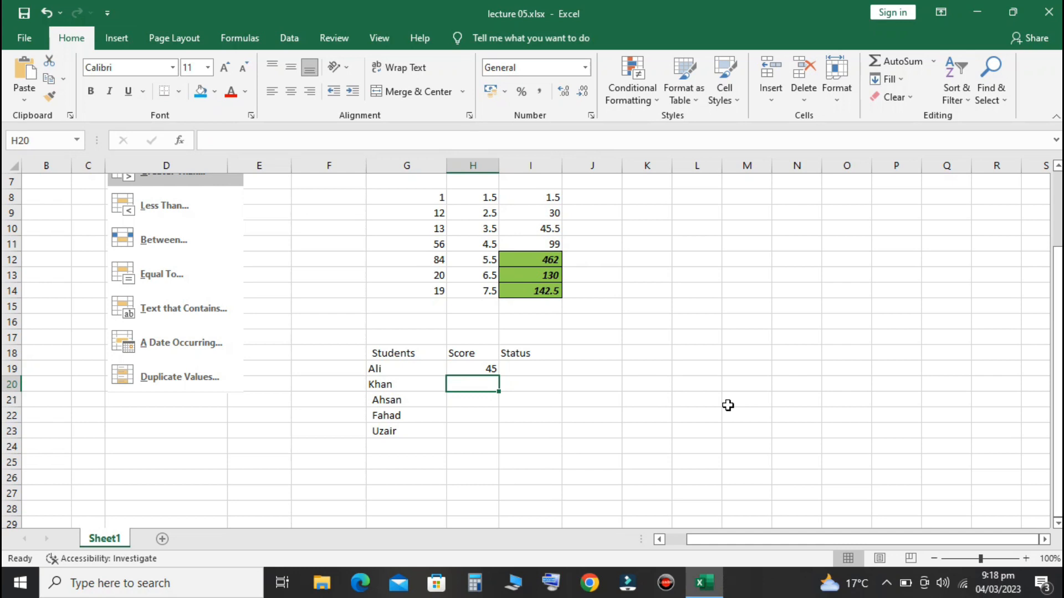
text(35)
key(Return)
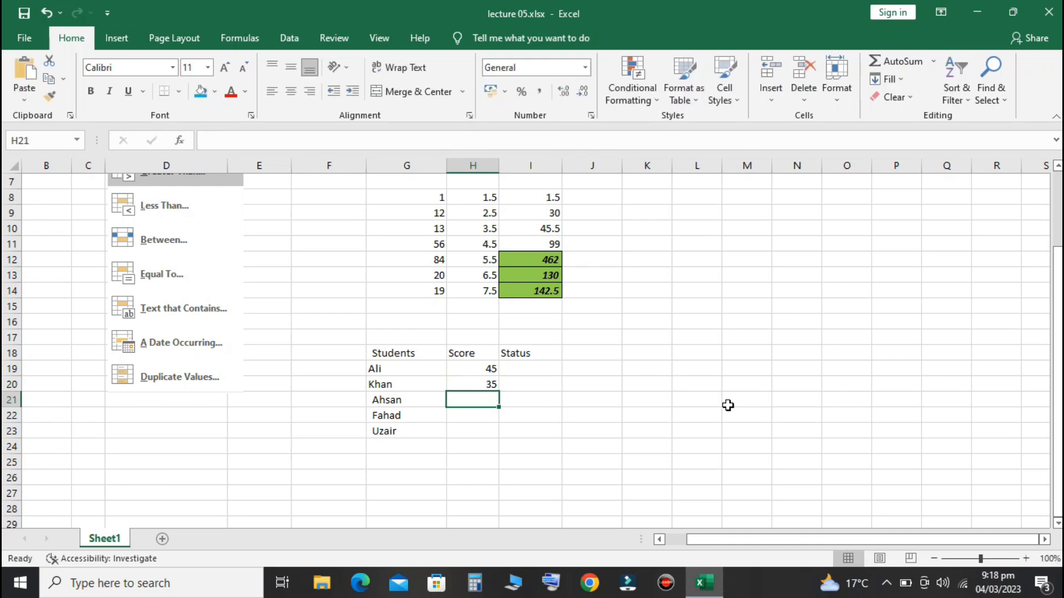
text(800)
key(BackSpace)
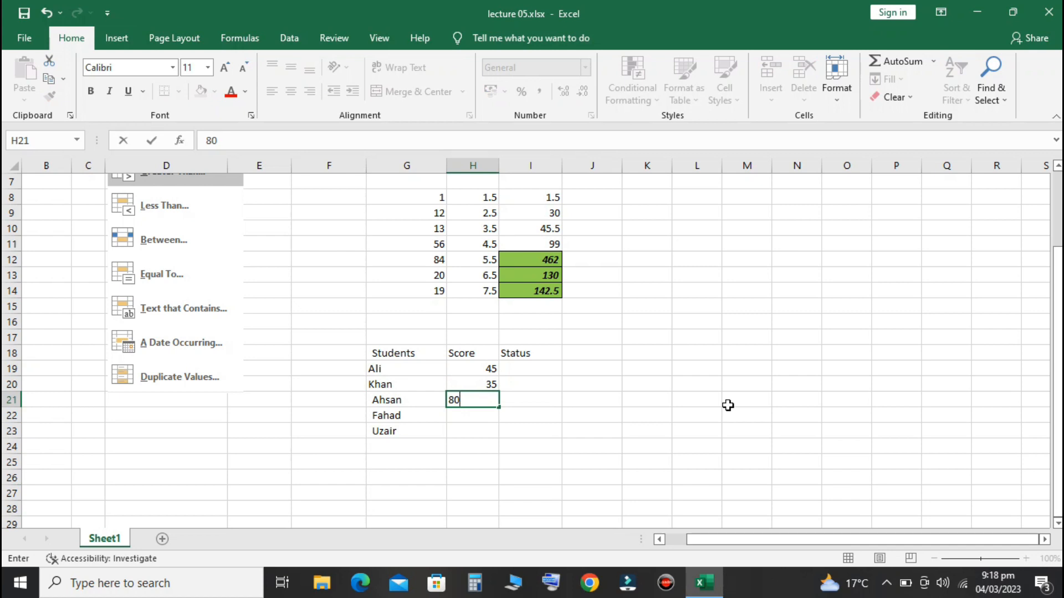
key(Return)
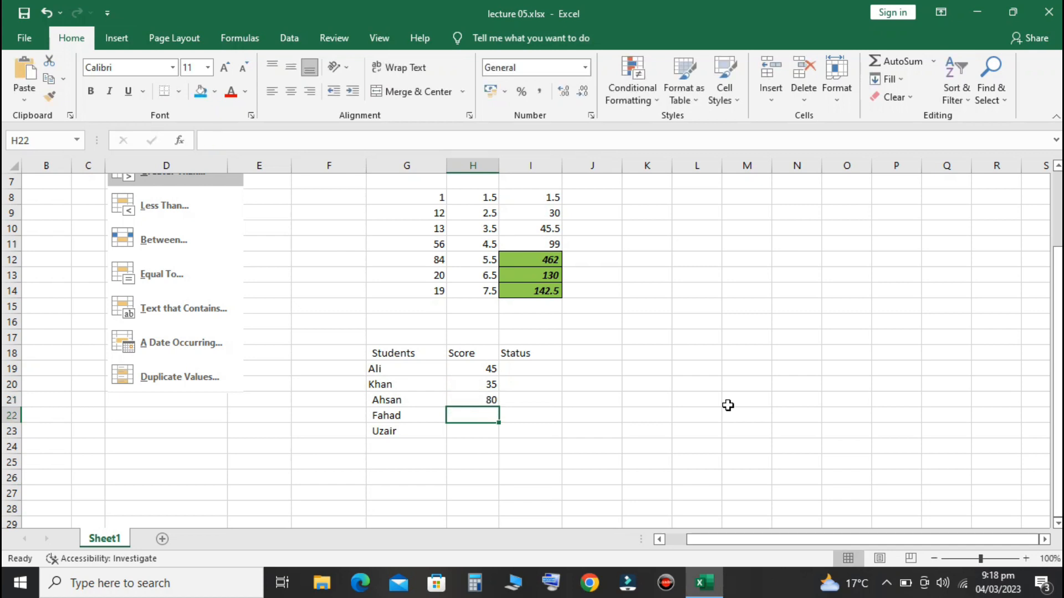
text(70)
key(Return)
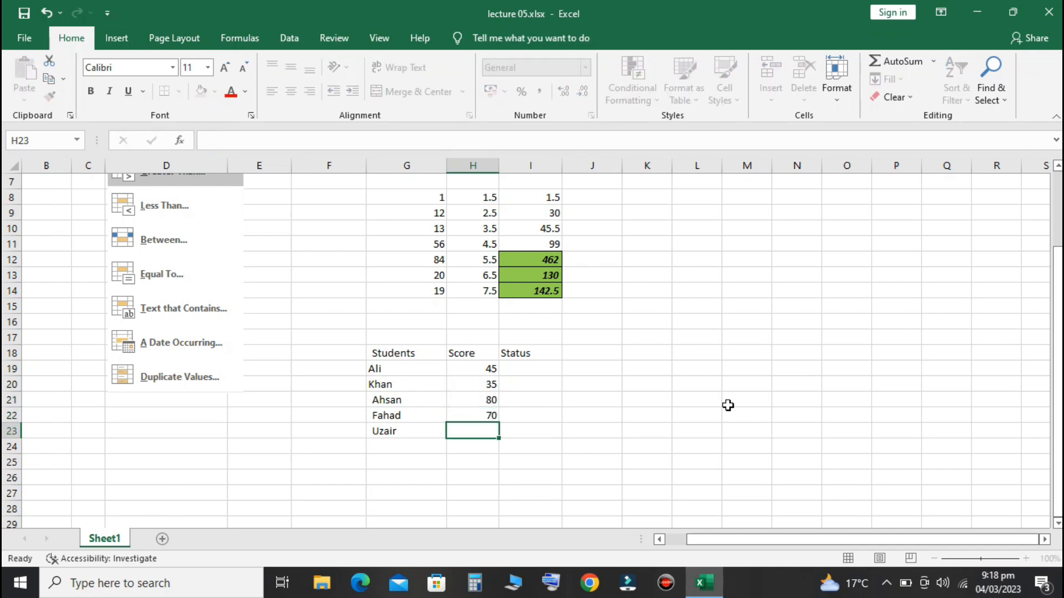
text(90)
key(Return)
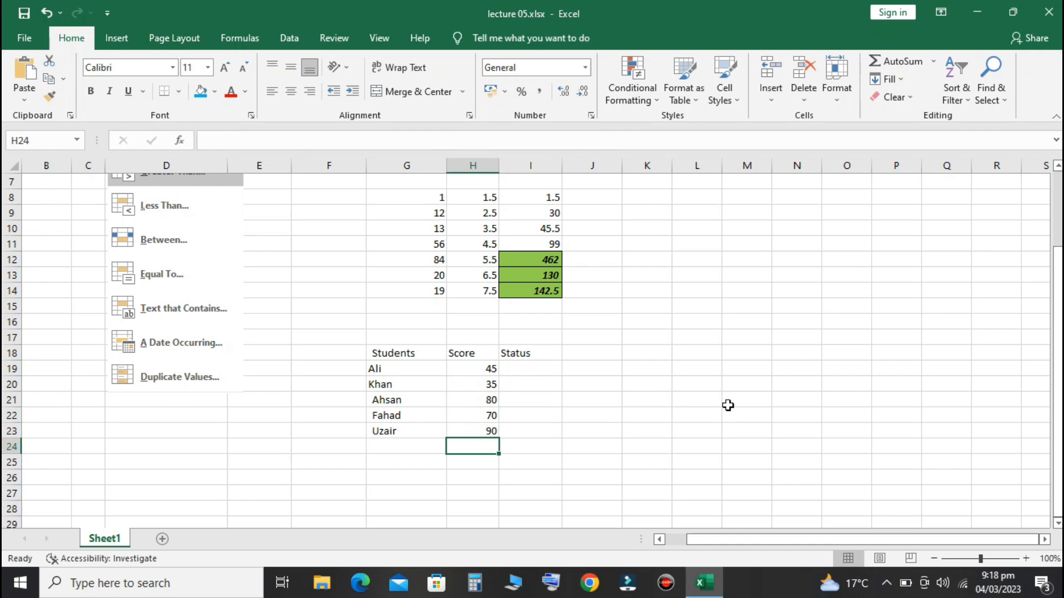
Step: Apply a Greater Than 36 highlight rule to scores H19:H23 using Light Red Fill with Dark Red Text
click(517, 368)
key(Left)
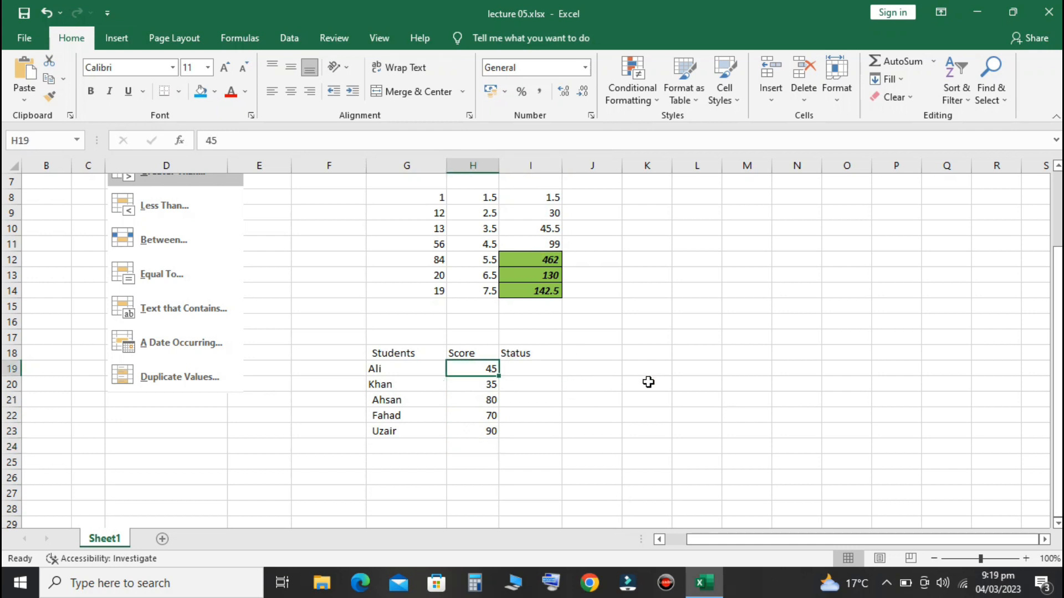
key(shift+Down)
key(shift+Down)
key(shift+Down)
key(shift+Down)
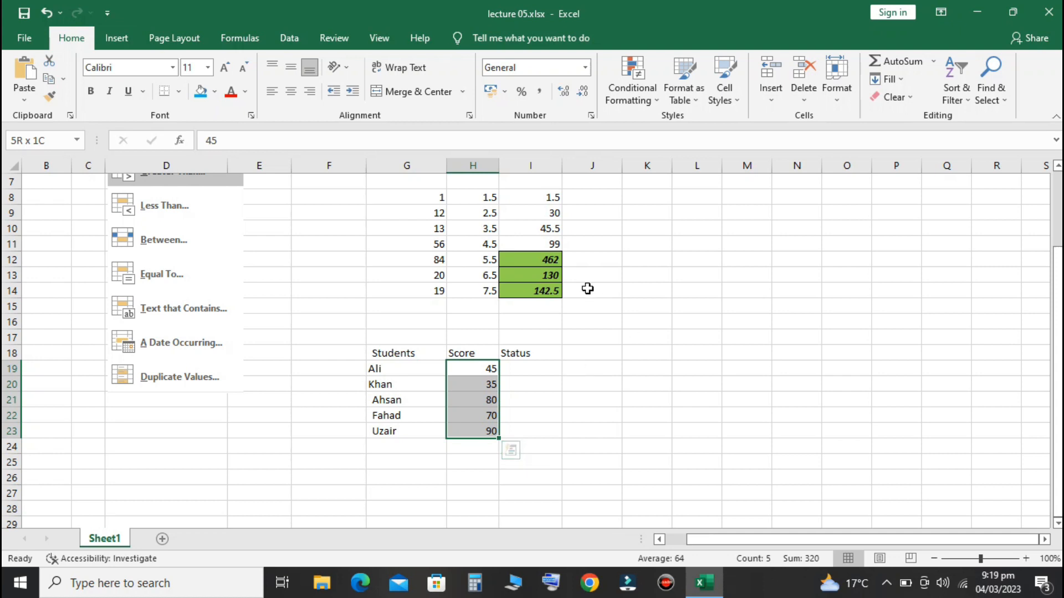
click(630, 102)
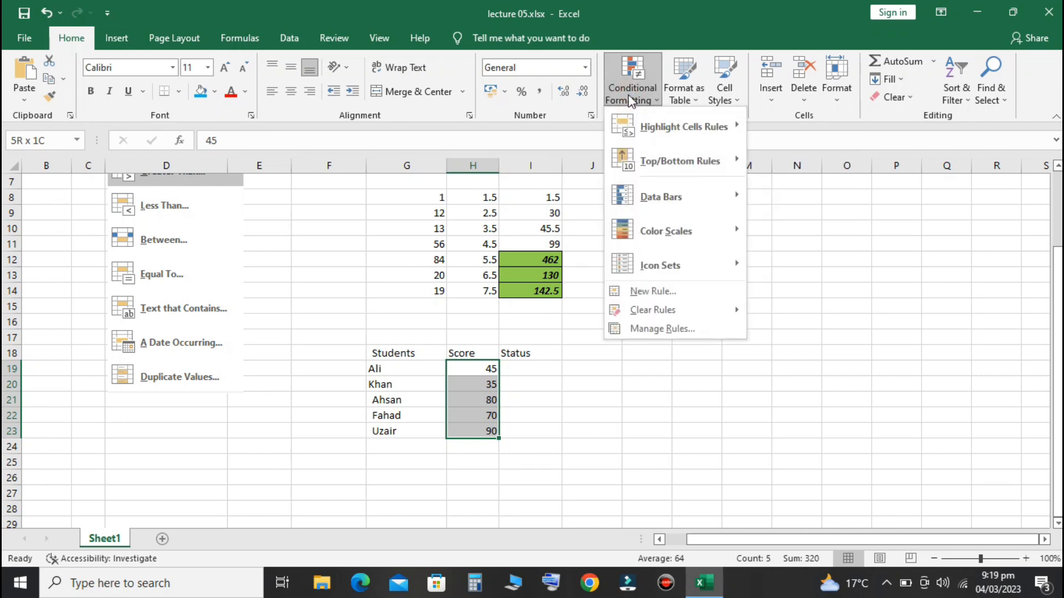
mouse_move(660, 115)
click(782, 125)
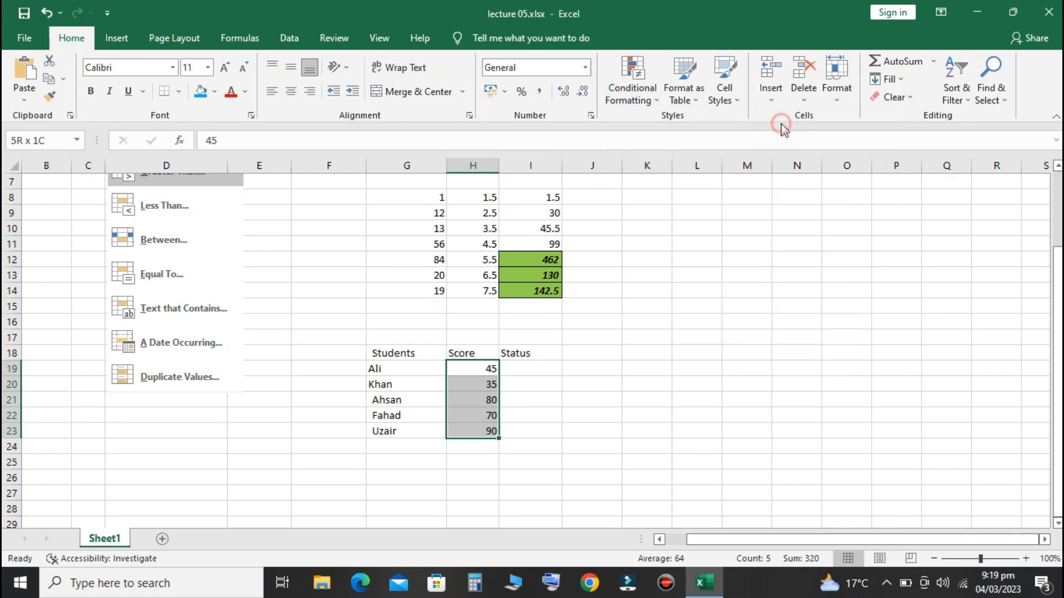
click(570, 288)
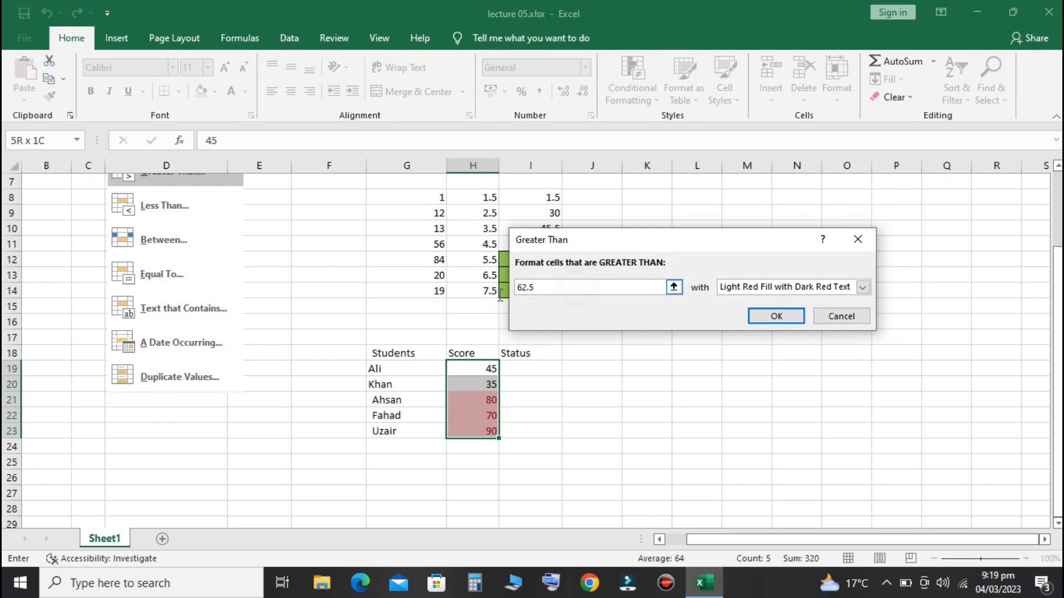
drag(500, 294, 511, 292)
text(36)
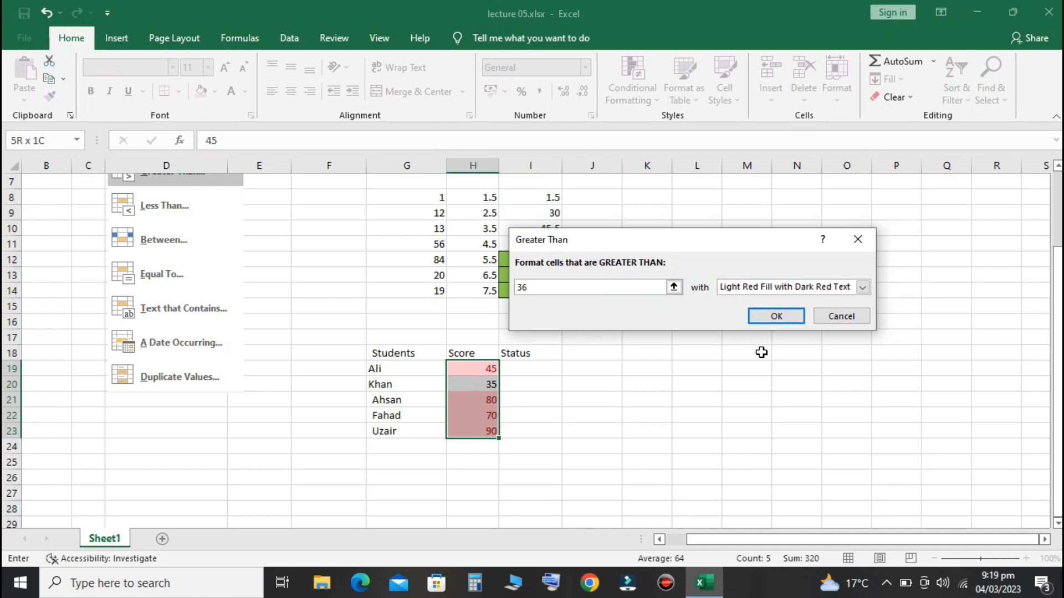
click(865, 287)
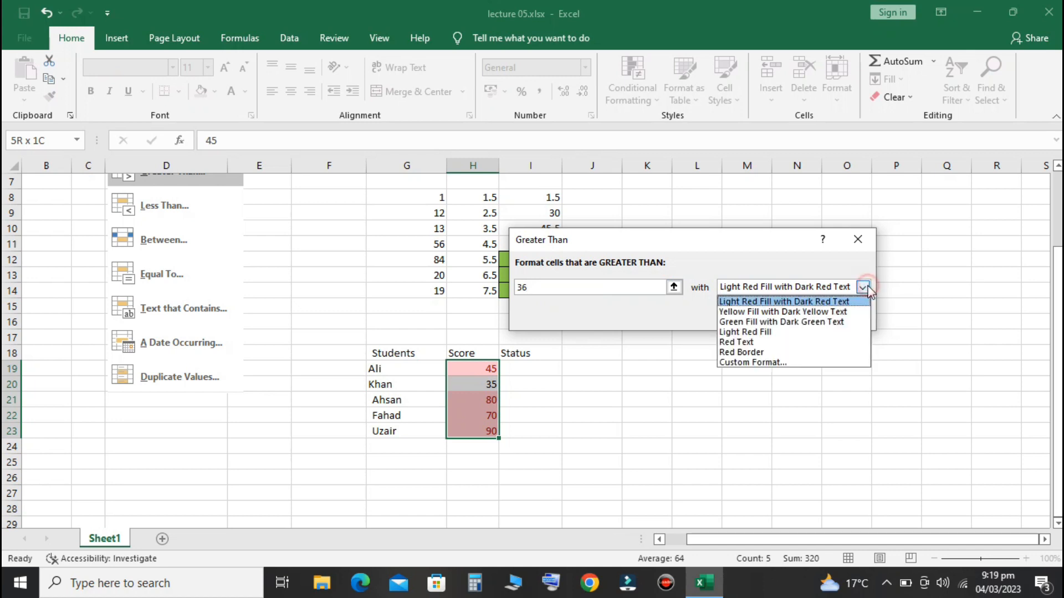
click(685, 331)
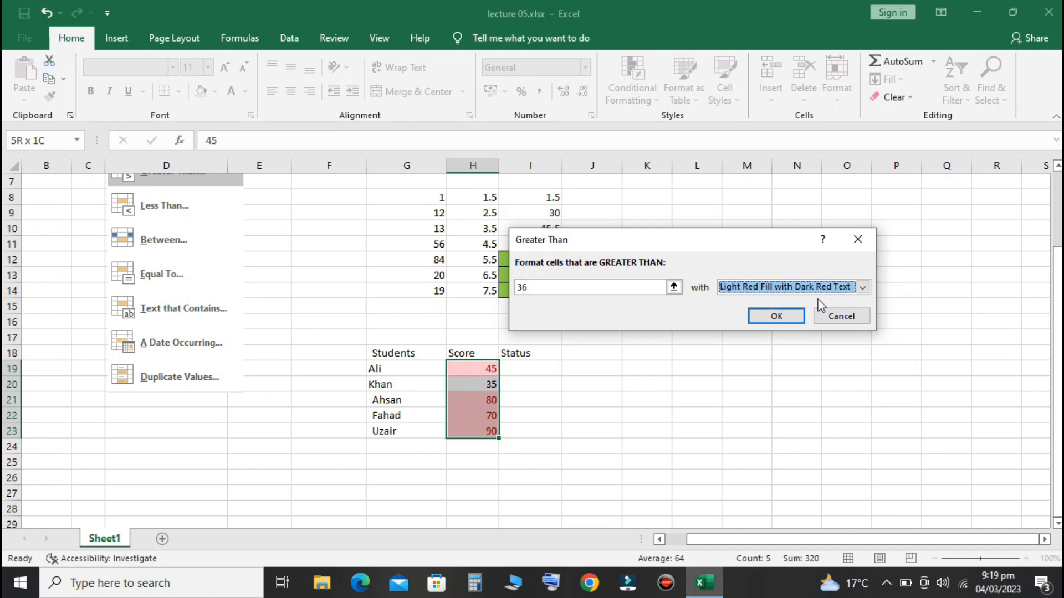
click(780, 316)
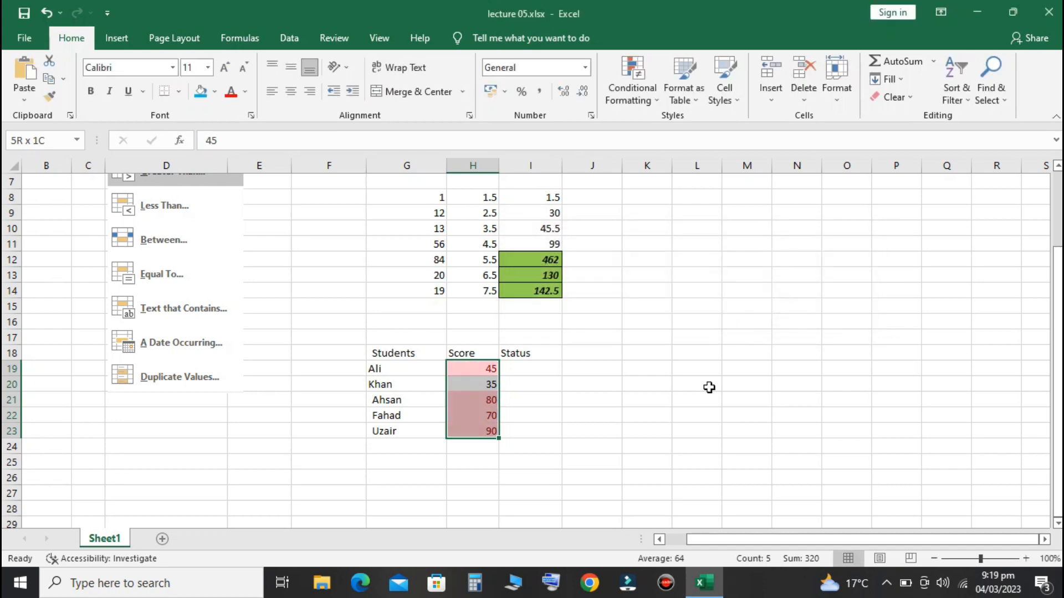
click(708, 412)
drag(380, 369, 475, 366)
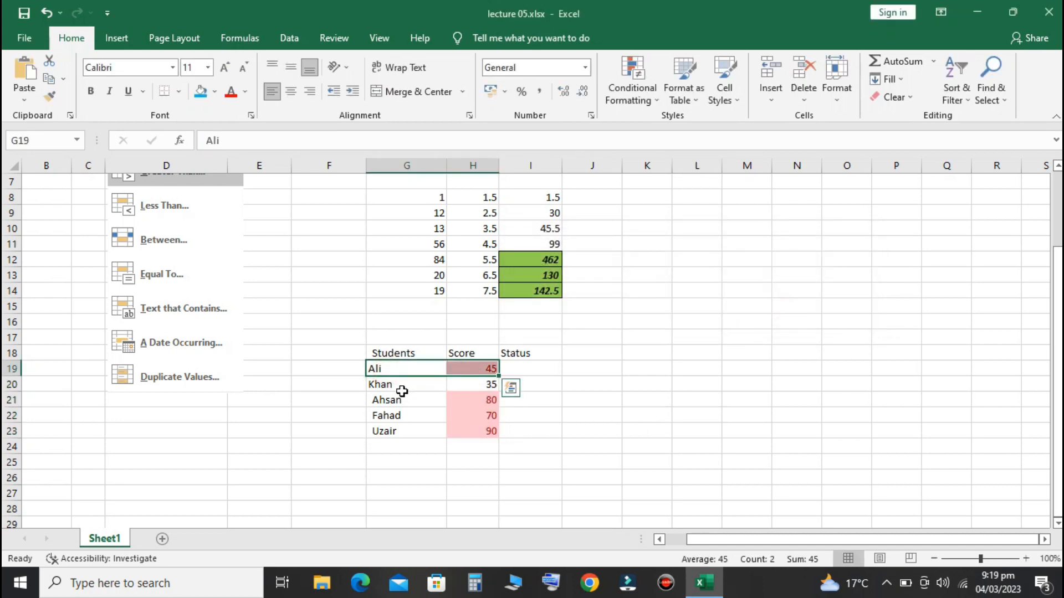
drag(397, 399, 474, 416)
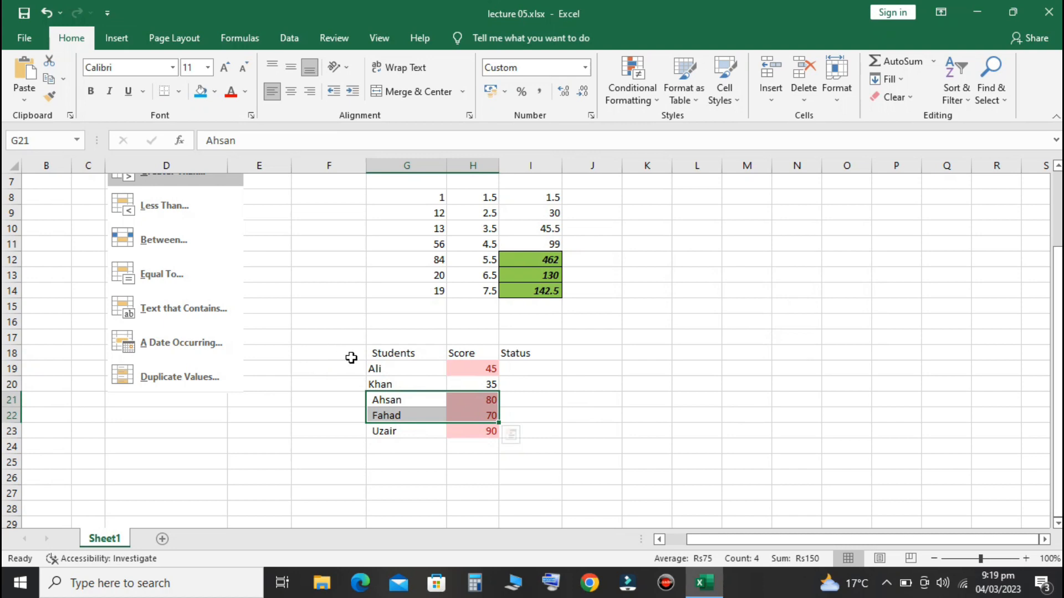
scroll(351, 357, up, 2)
scroll(299, 373, down, 1)
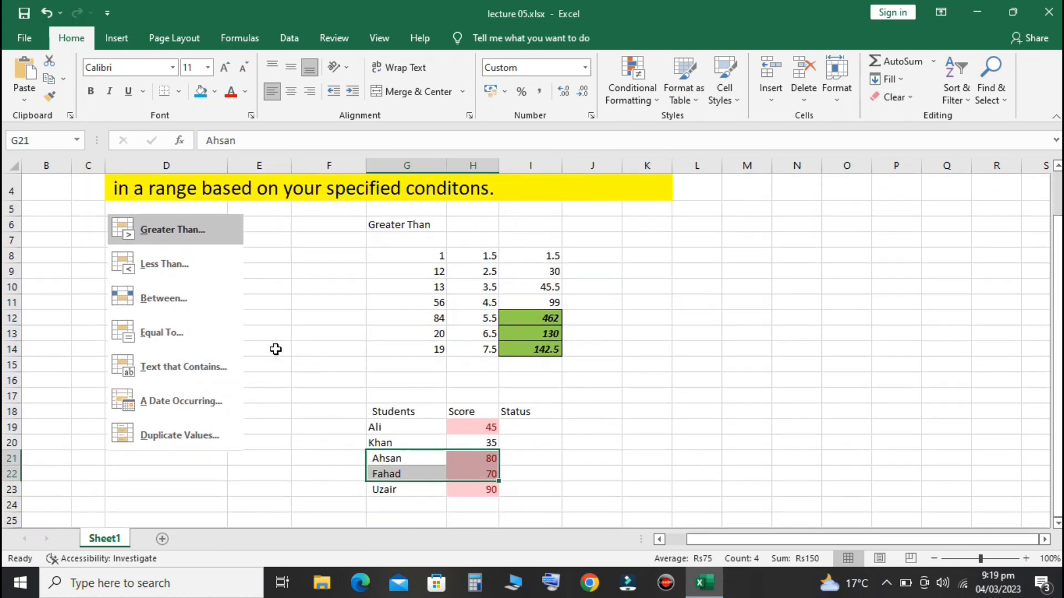
click(172, 274)
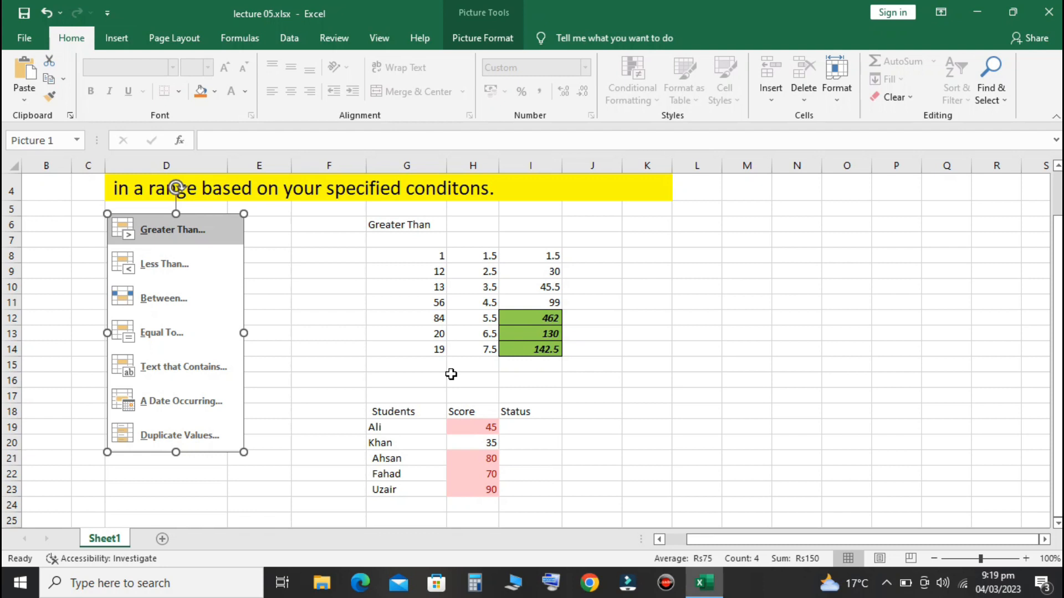
Step: Start a Less Than highlight rule for scores H19:H23 with a threshold of 36
click(472, 428)
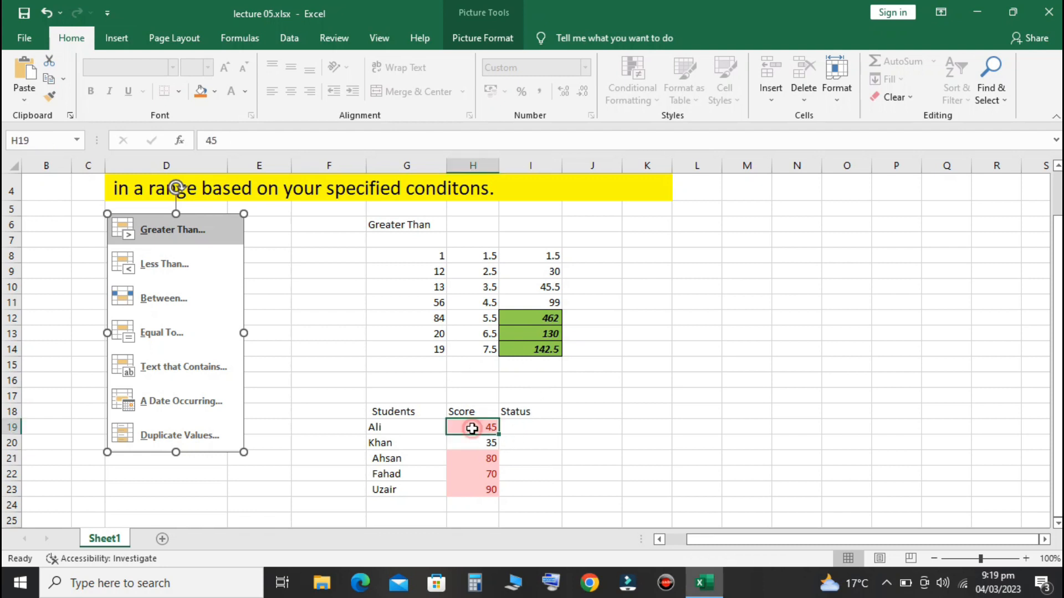
drag(472, 428, 484, 488)
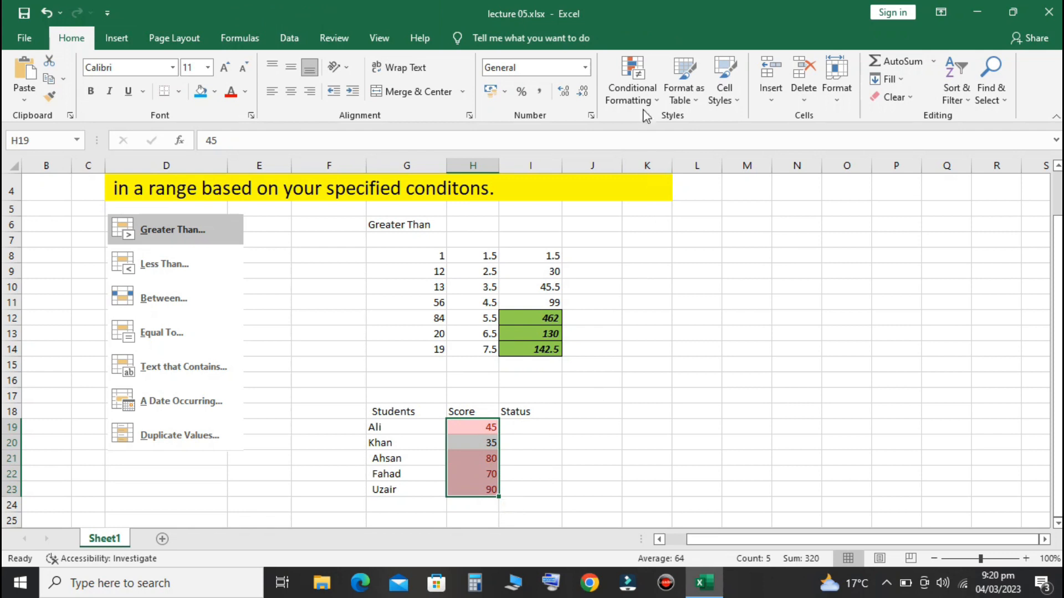
click(646, 95)
mouse_move(682, 126)
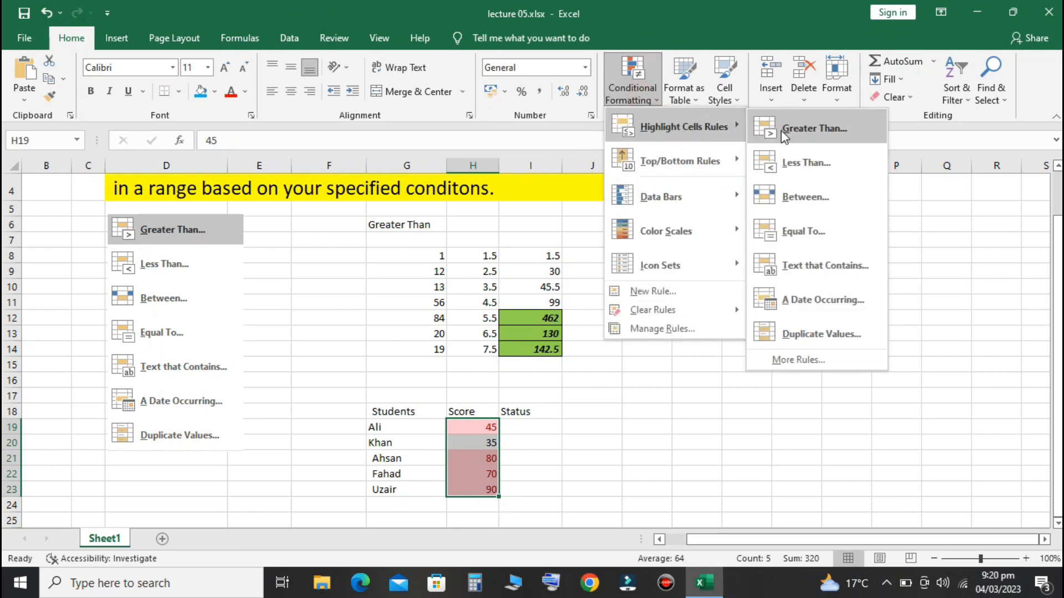
click(790, 164)
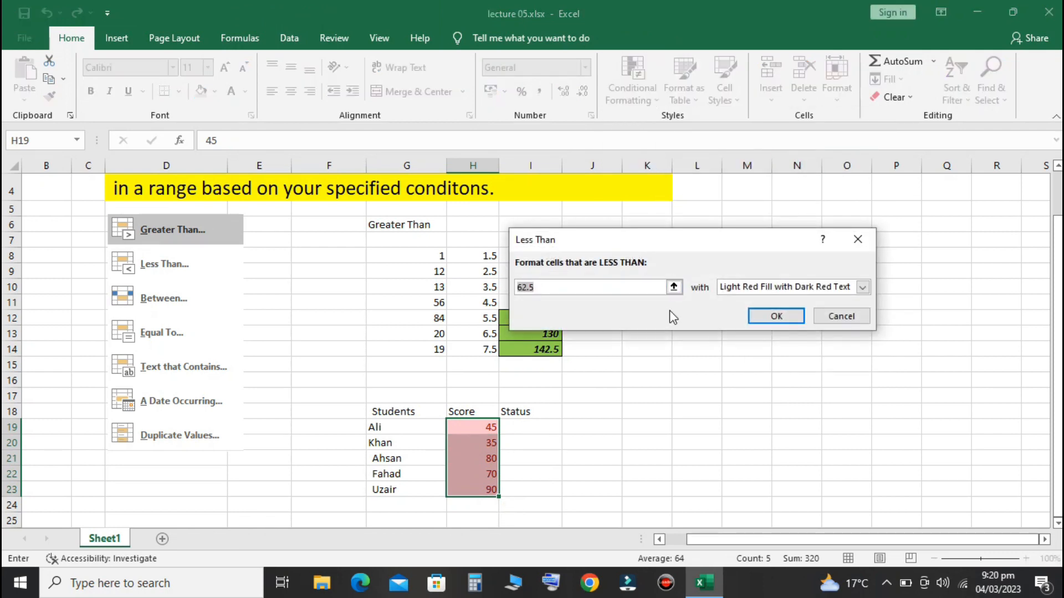
click(626, 287)
drag(503, 299, 502, 289)
text(36)
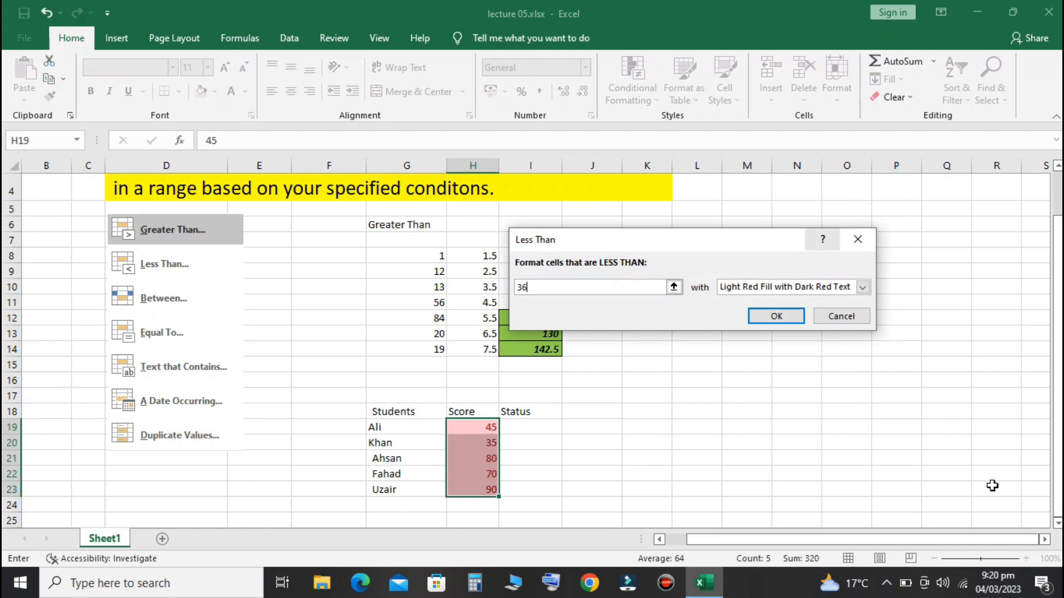
Step: Give the Less Than rule a custom format with a yellow background fill and apply it
click(863, 286)
click(772, 363)
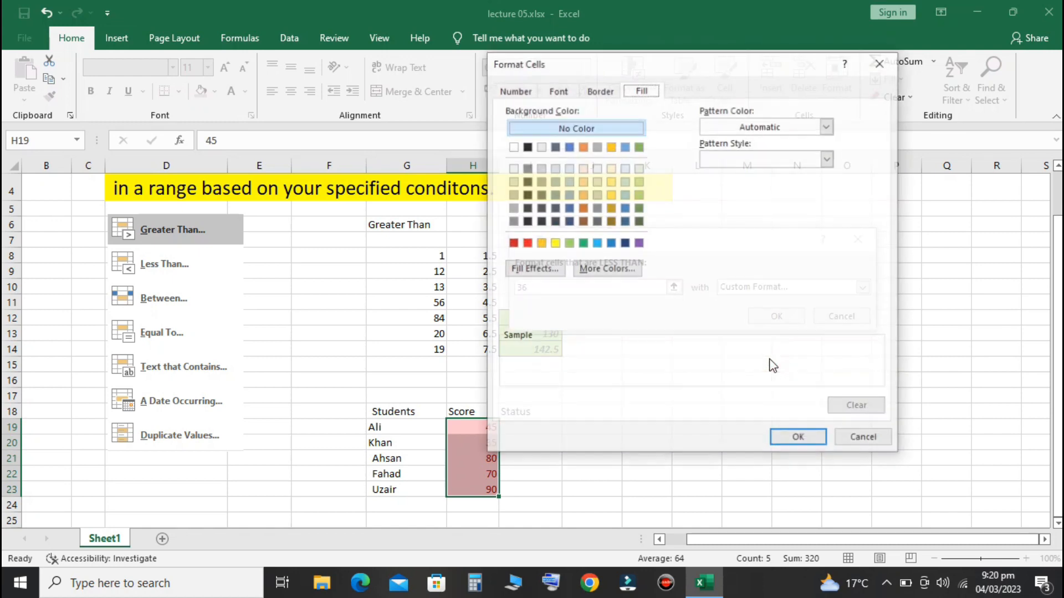
click(554, 243)
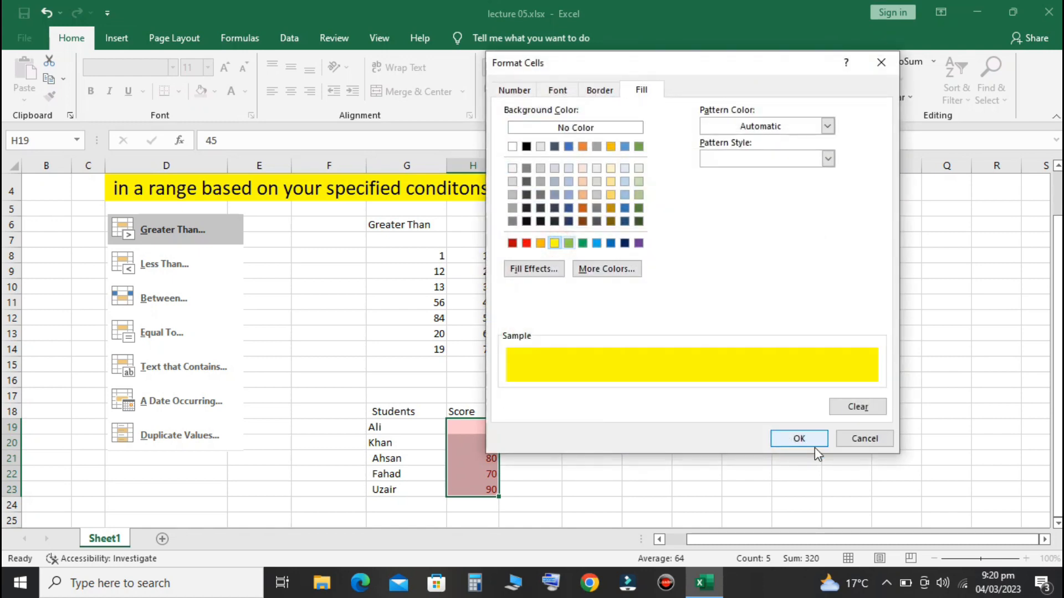
click(808, 442)
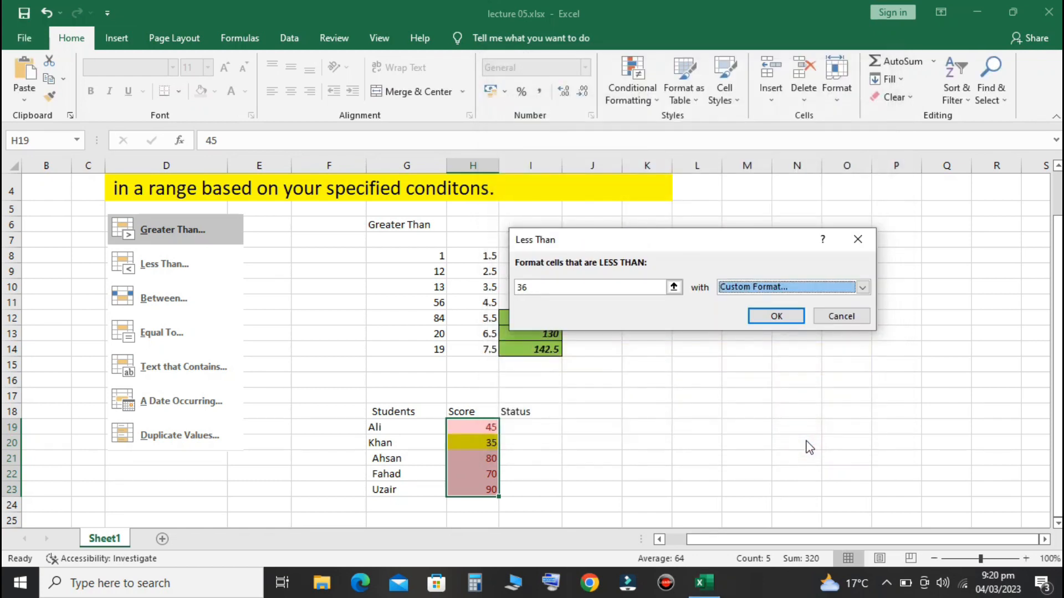
click(777, 316)
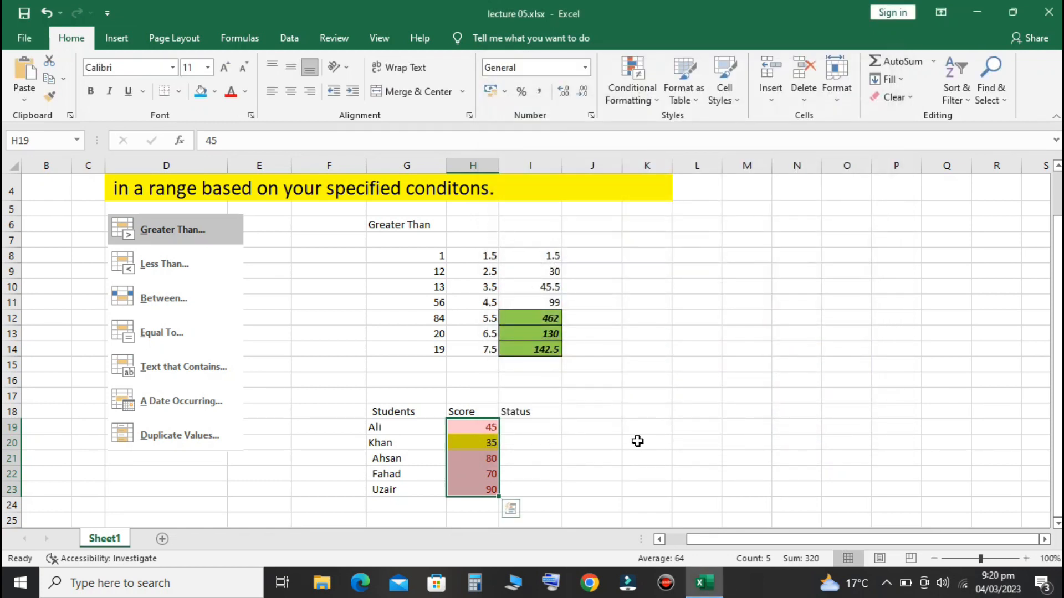
click(539, 442)
scroll(554, 443, down, 2)
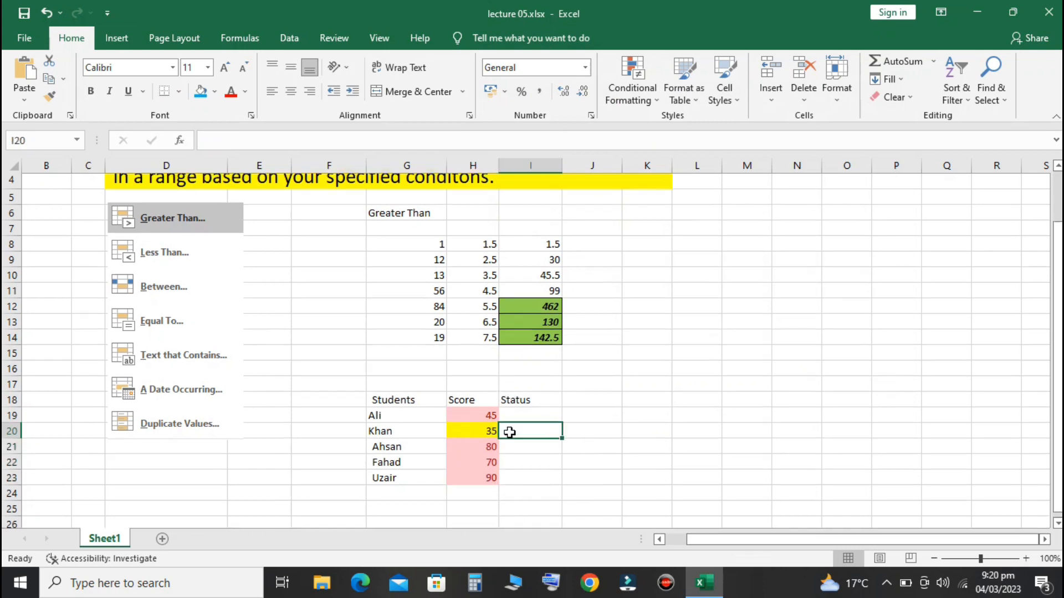
scroll(560, 432, up, 1)
scroll(559, 436, up, 1)
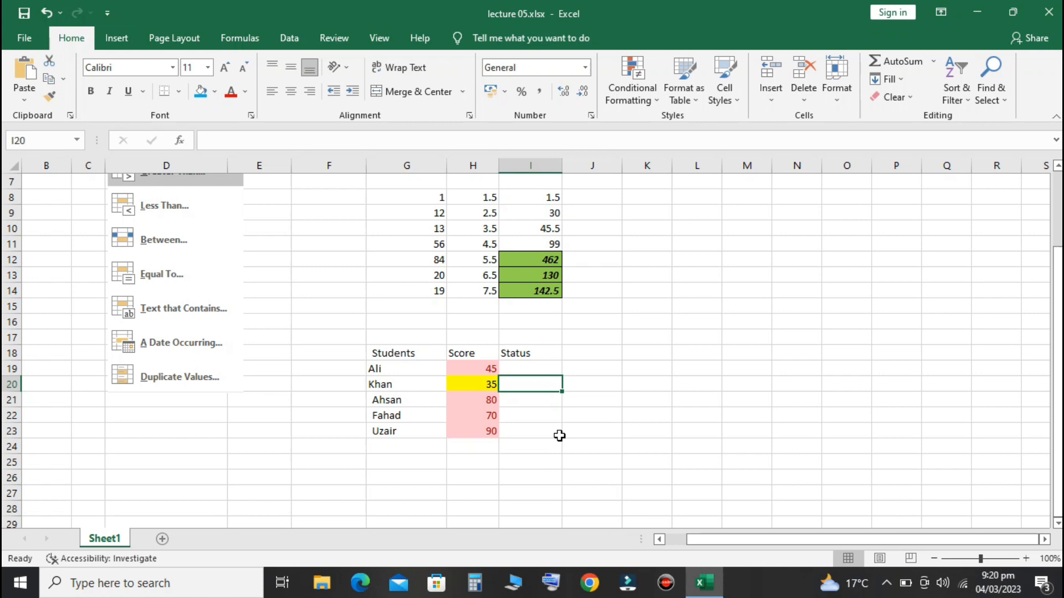
Step: Change the third student's score in H21 to 32
click(478, 400)
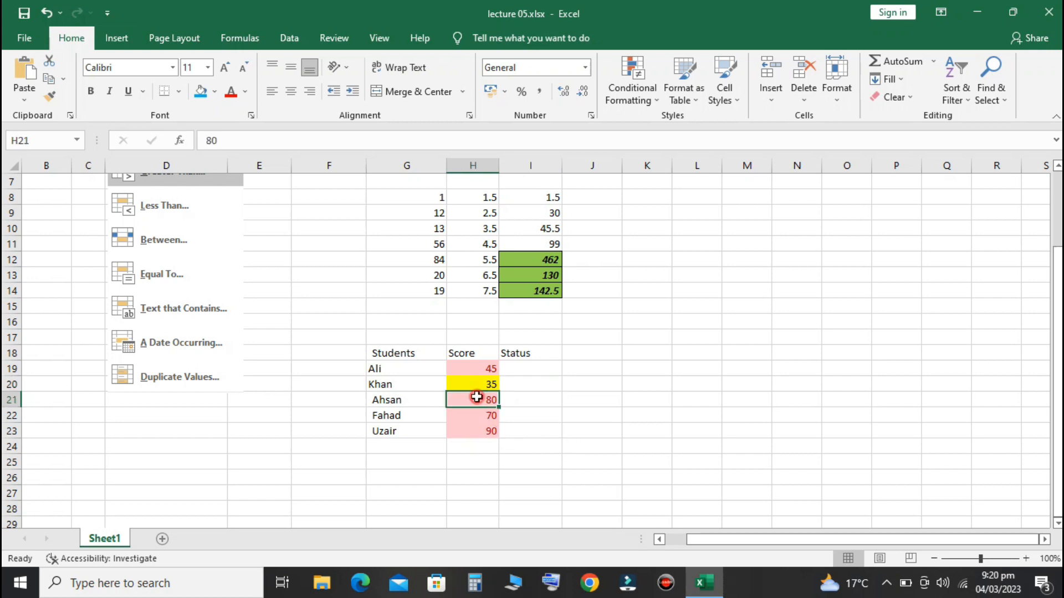
text(32)
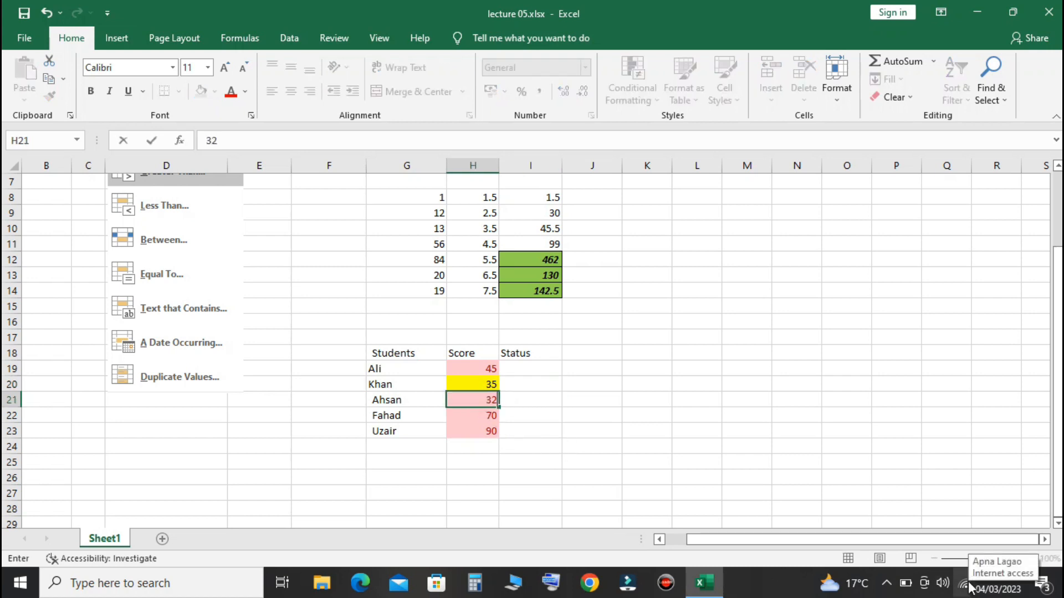
key(Return)
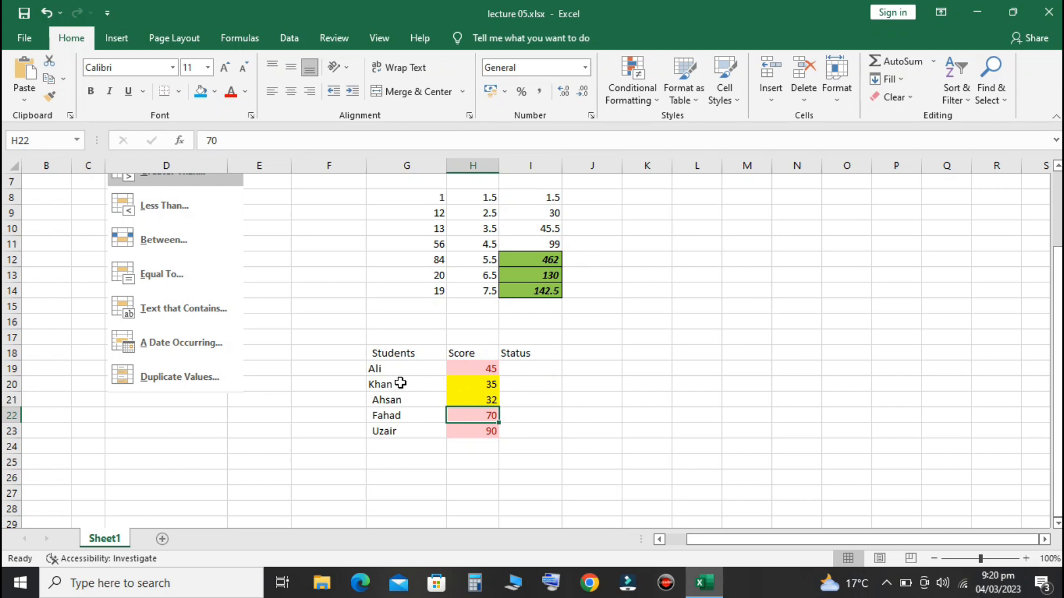
Step: Insert blank cells at H18:H23, shifting the Score and Status columns to the right
scroll(490, 408, up, 2)
scroll(264, 340, down, 1)
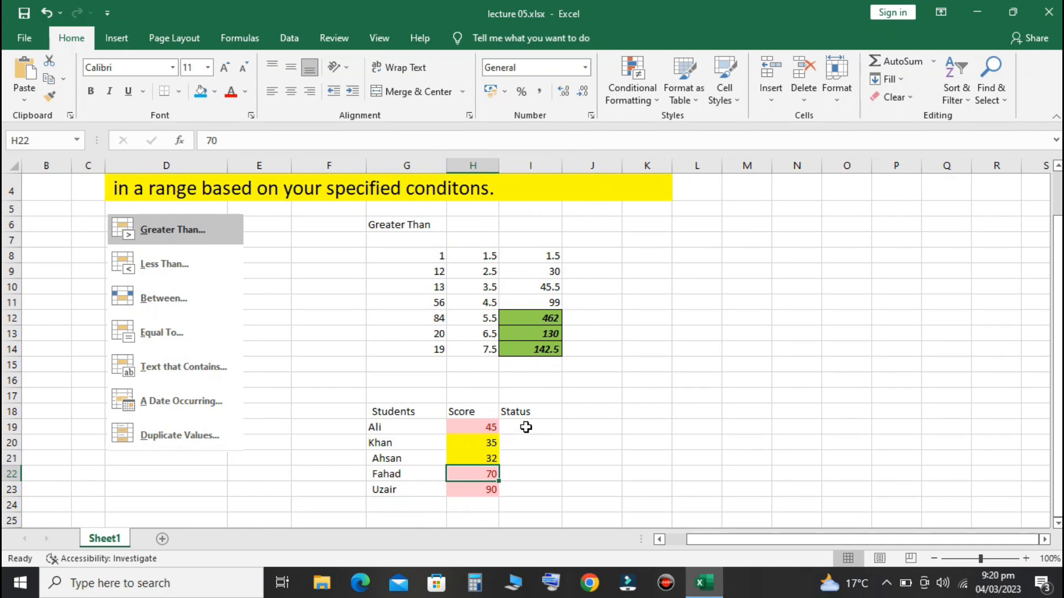
scroll(540, 399, down, 1)
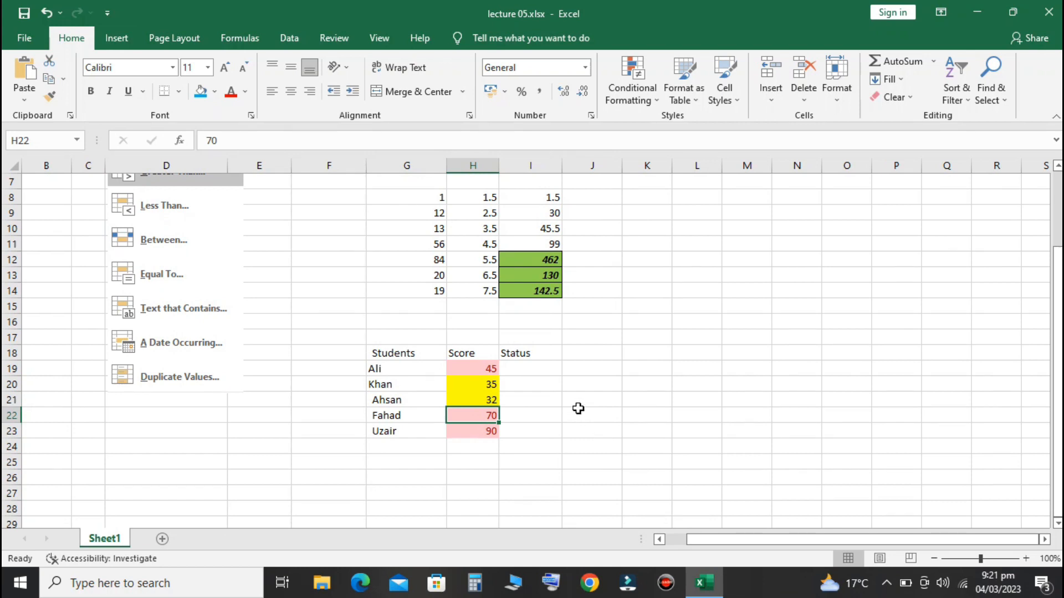
drag(456, 354, 470, 430)
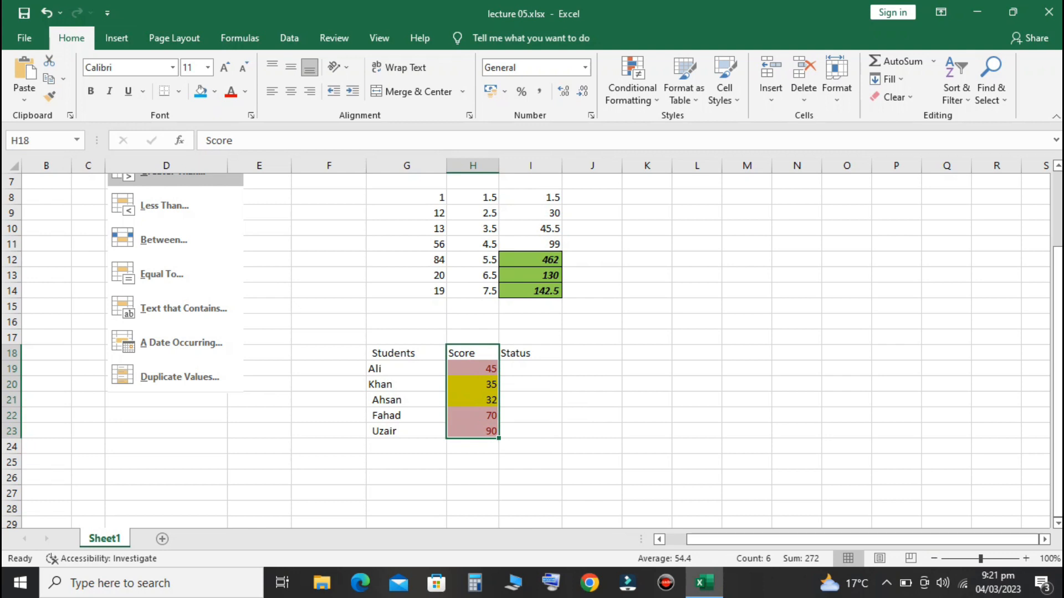
key(ctrl+shift+plus)
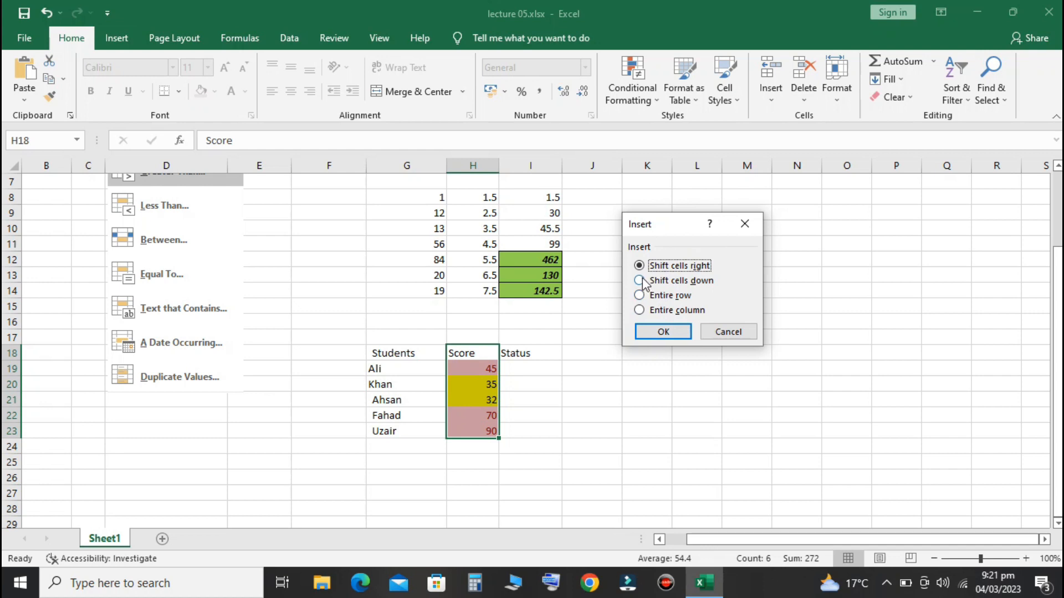
click(662, 331)
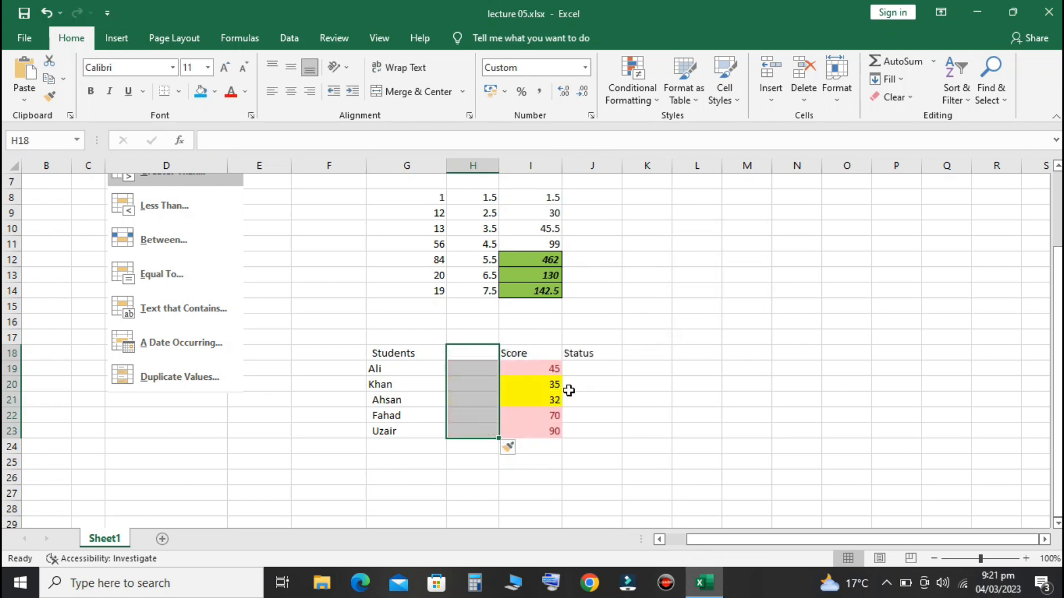
Step: Enter the heading Total in H18 and the value 100 in H19
click(468, 352)
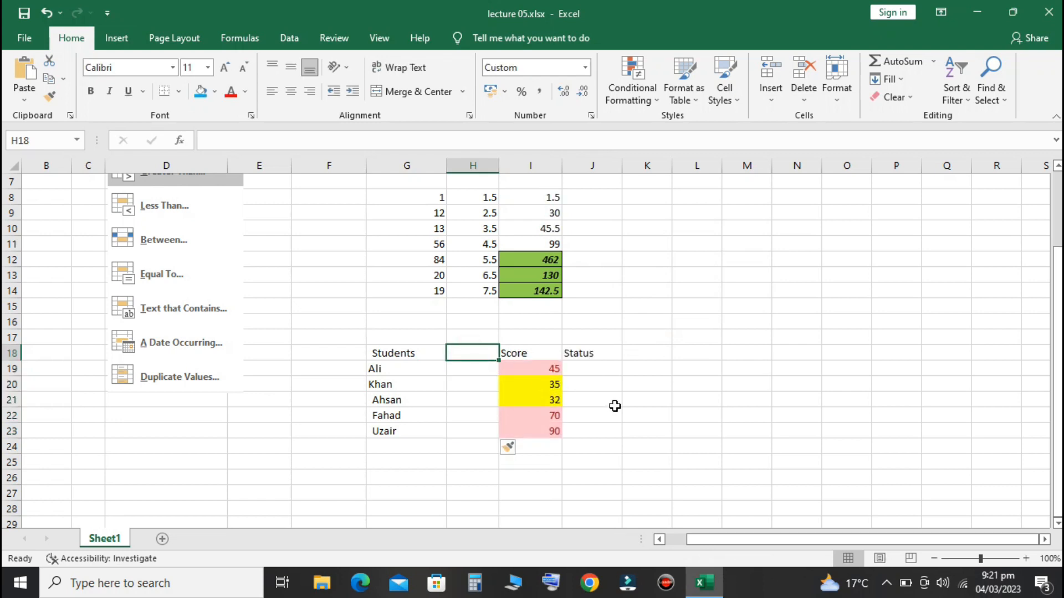
text(Tot)
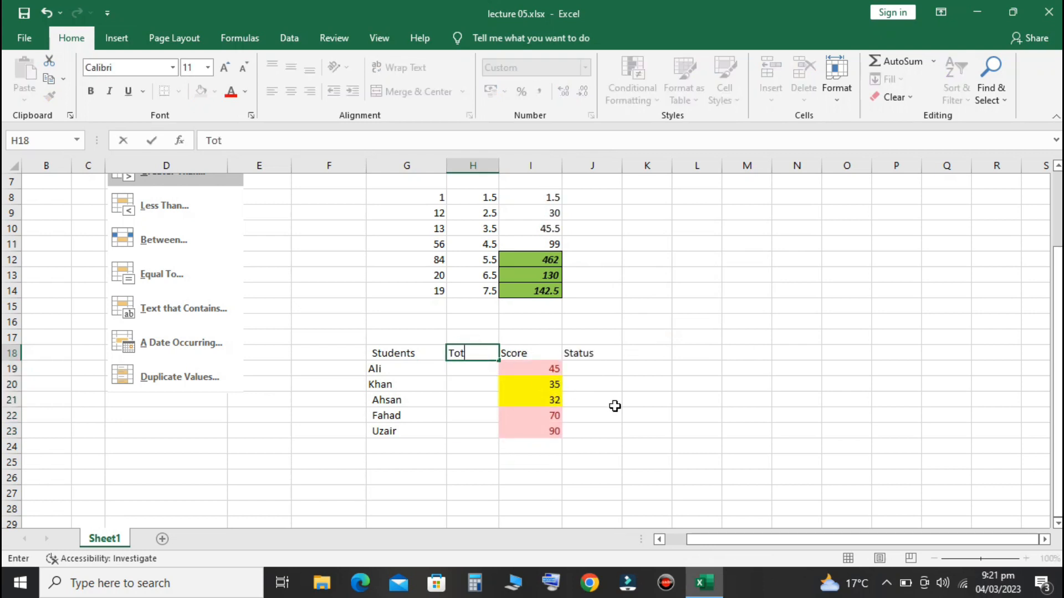
text(al)
key(Return)
text(100)
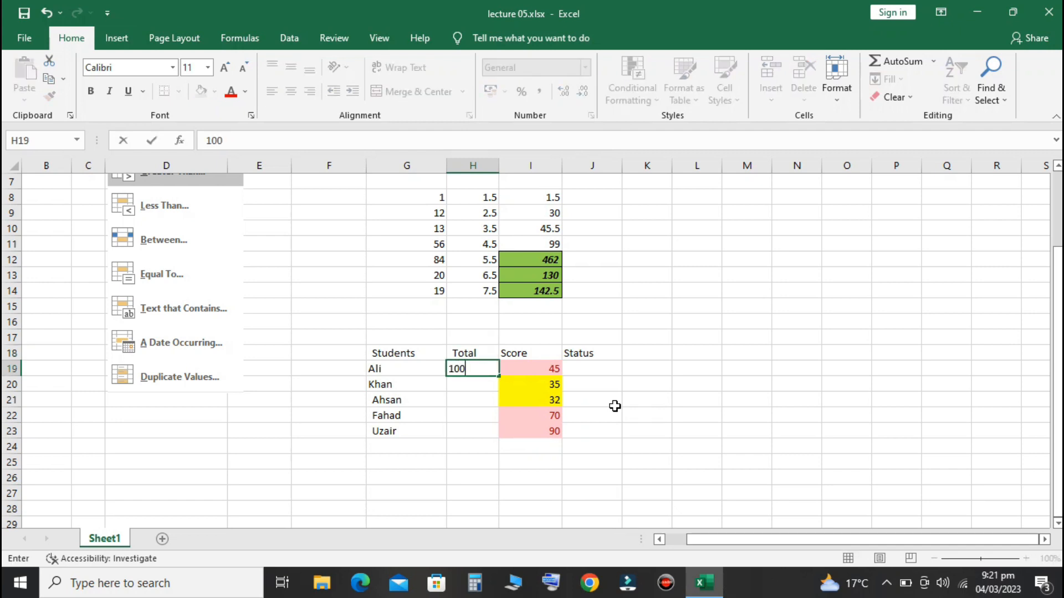
key(Return)
Step: Fill the value 100 from H19 down to H23 for the remaining students
key(Up)
key(shift+Down)
key(shift+Down)
key(shift+Down)
key(shift+Down)
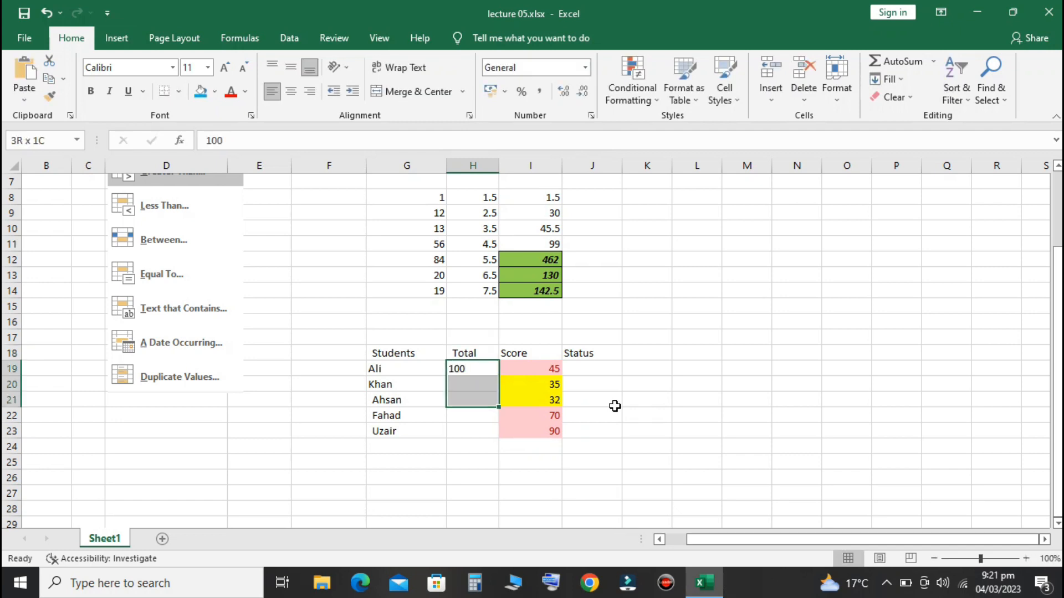
key(ctrl+d)
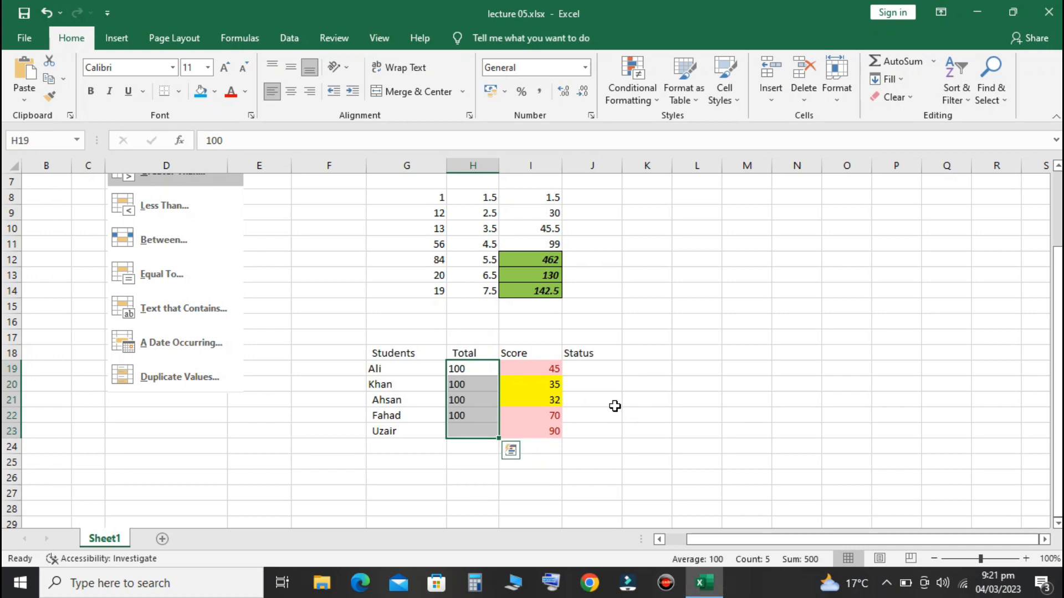
Step: Replace the Status heading in J18 with Percentage
click(590, 366)
key(Up)
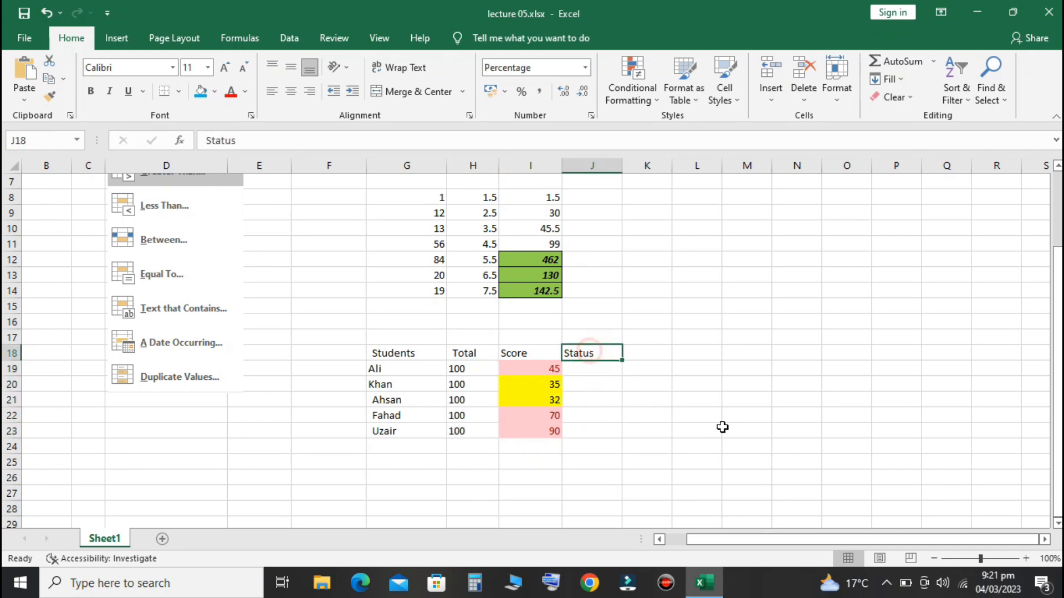
text(Percentahge)
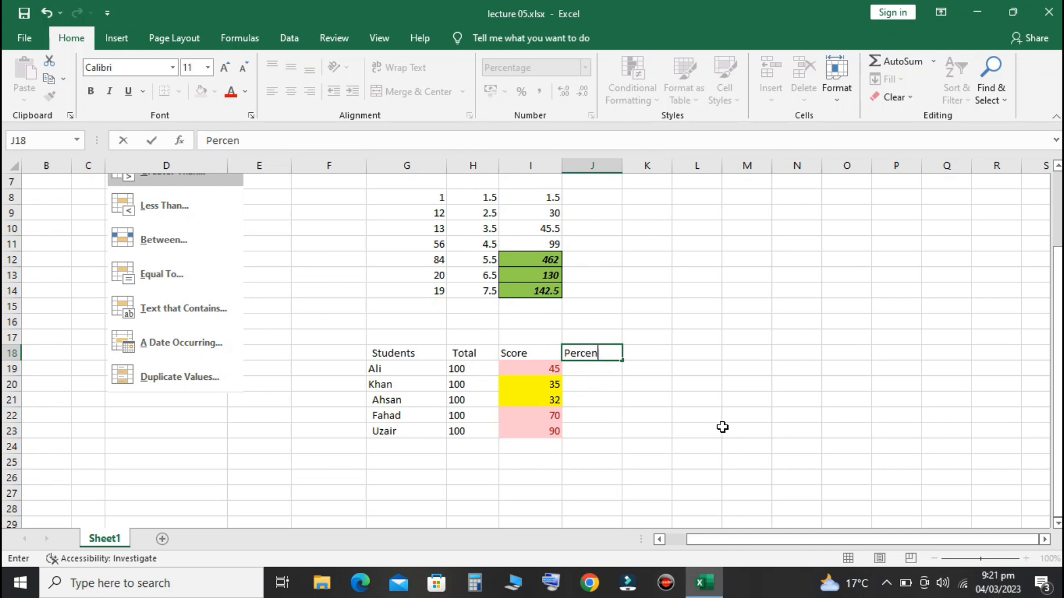
key(BackSpace)
key(BackSpace)
key(BackSpace)
text(ge)
key(Return)
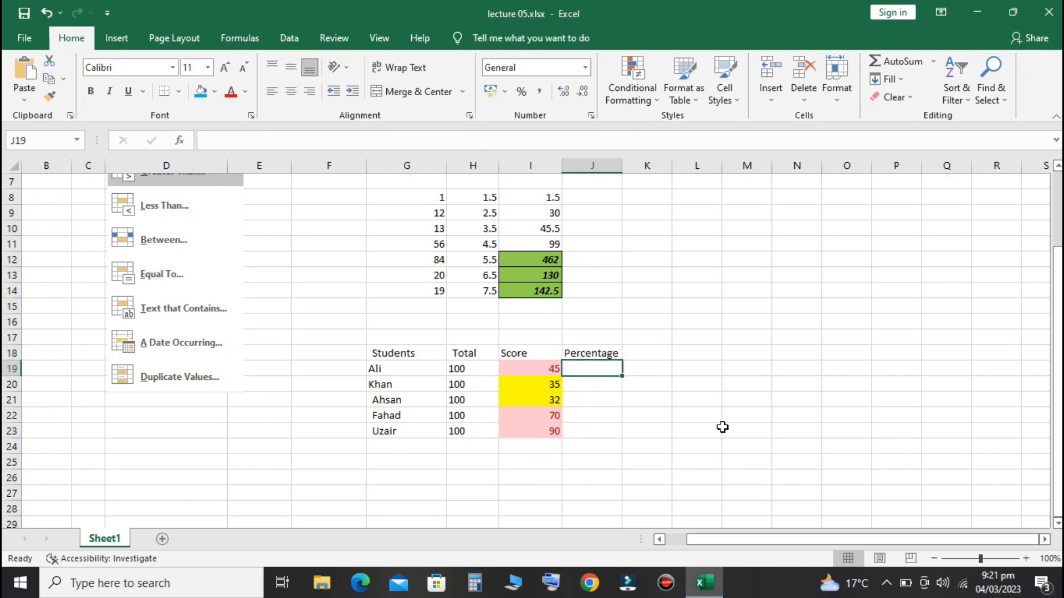
Step: Enter a formula in J19 that divides the score in I19 by the total in H19
text(+)
key(Left)
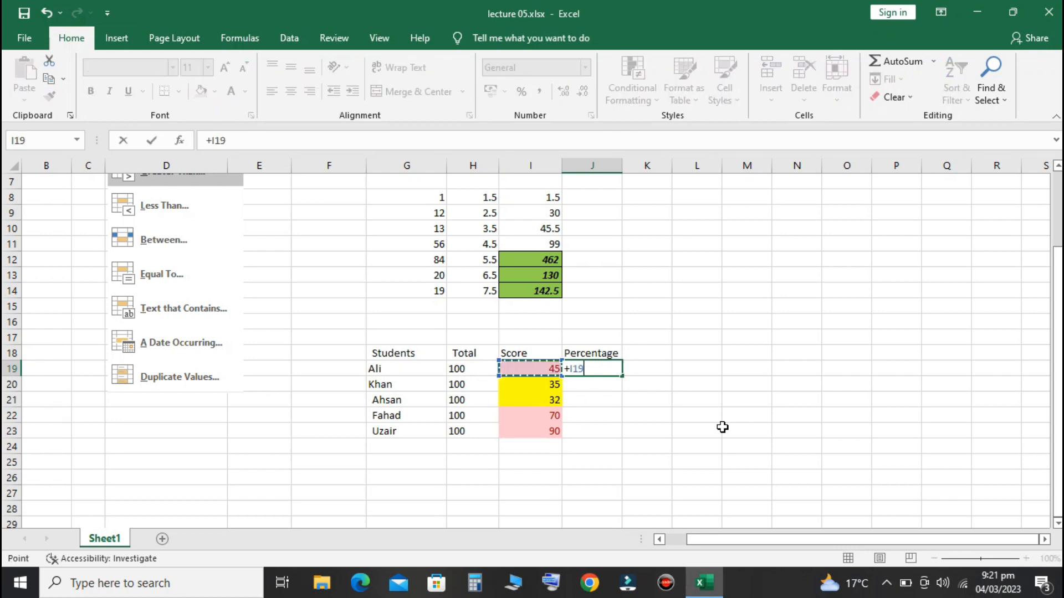
text(/)
key(Left)
key(Left)
key(Return)
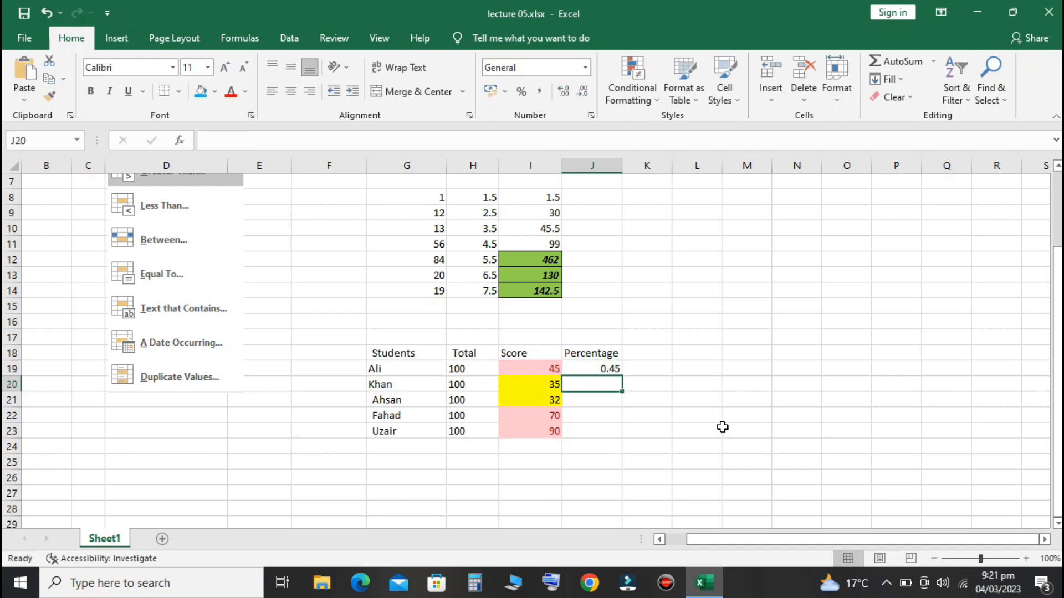
Step: Apply percent format to J19 and fill its formula down to J23
click(592, 367)
click(524, 94)
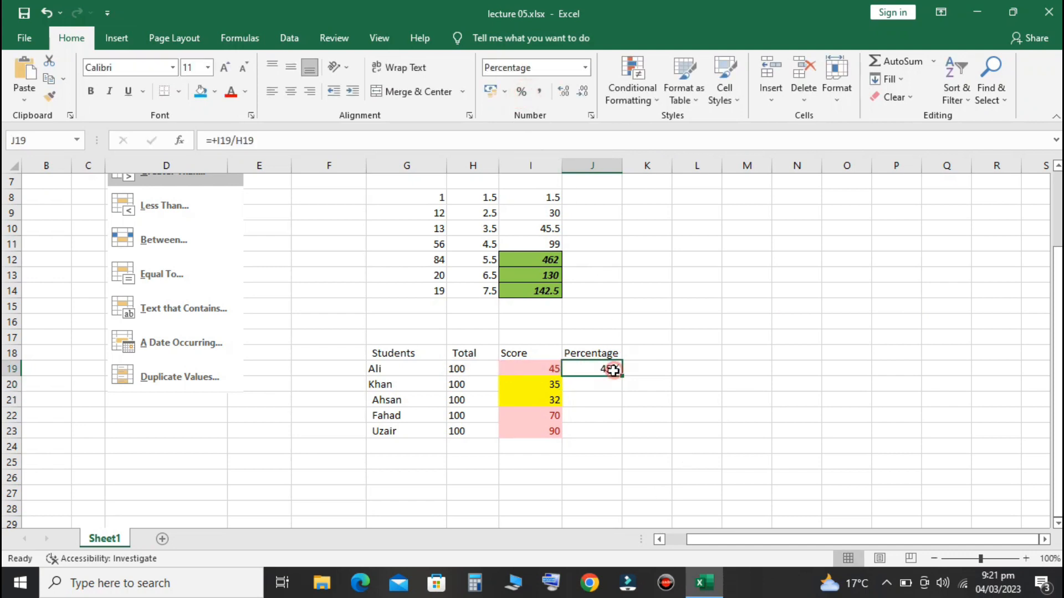
drag(611, 370, 612, 433)
key(ctrl+d)
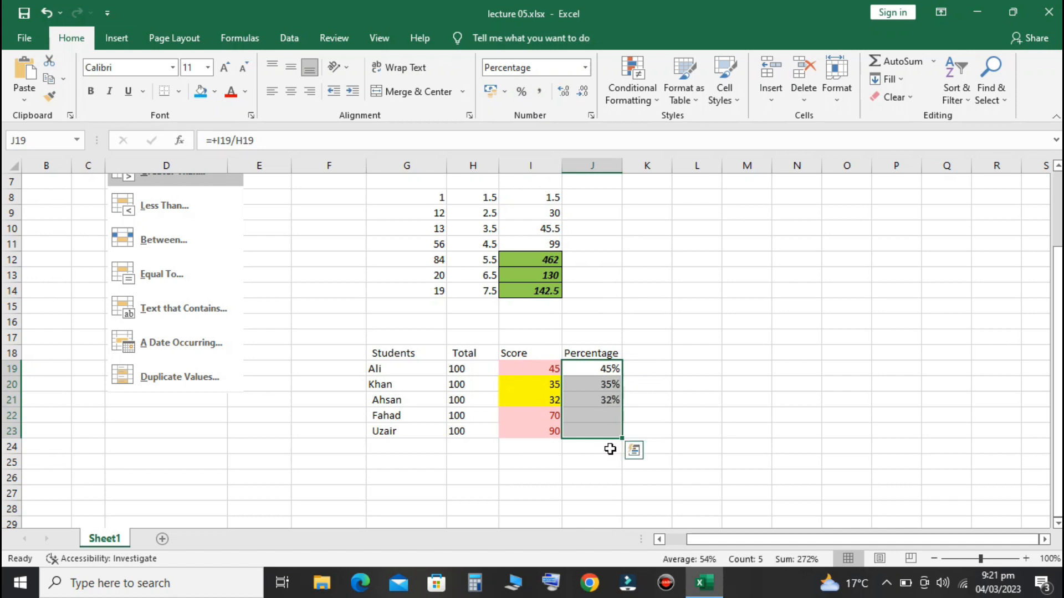
click(660, 338)
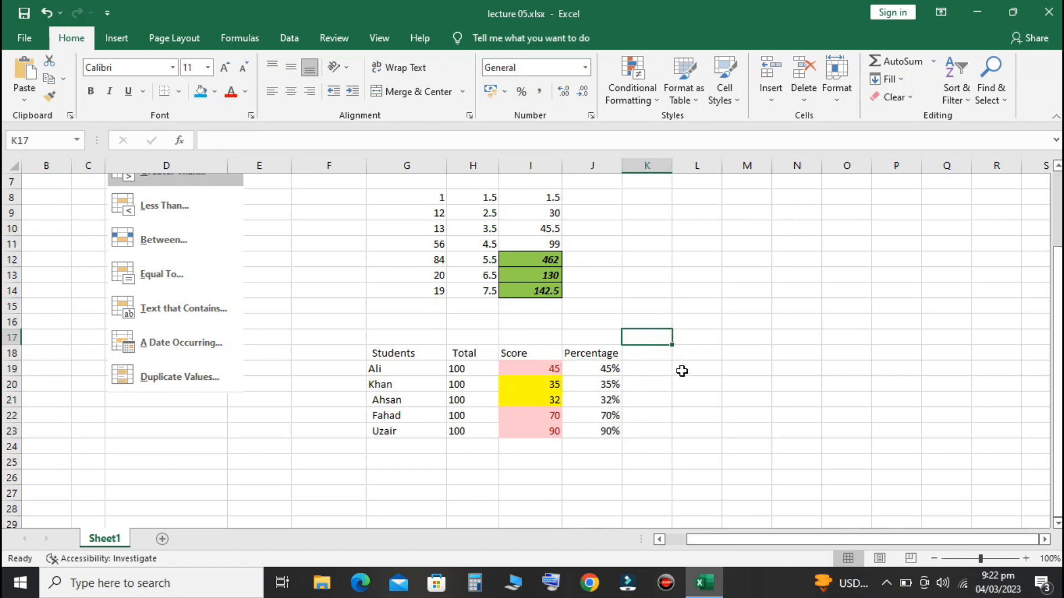
Step: Add a sixth student's name in G24 below the existing Students list
scroll(682, 371, down, 2)
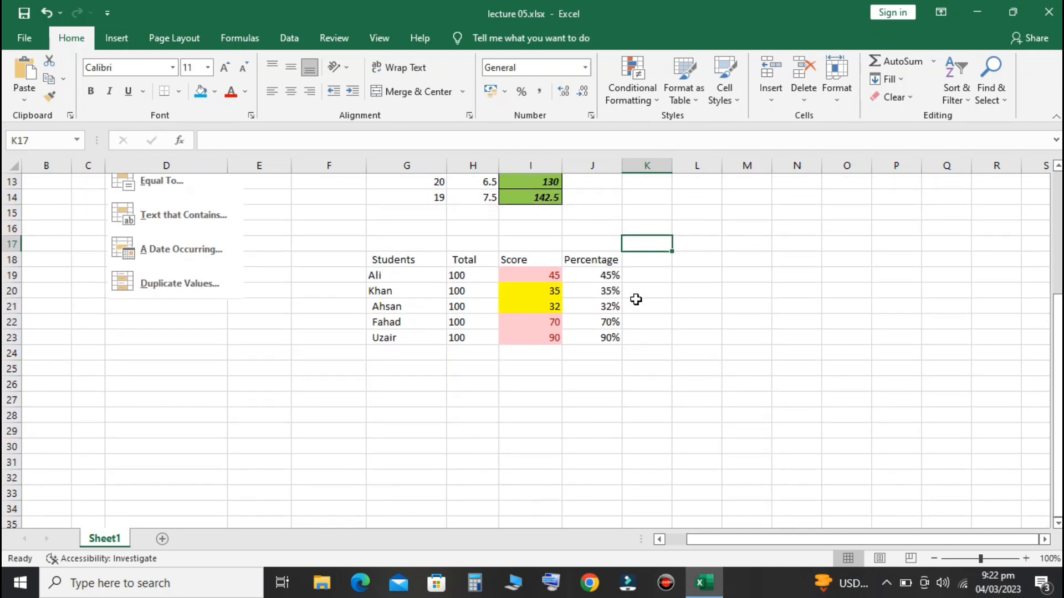
click(405, 352)
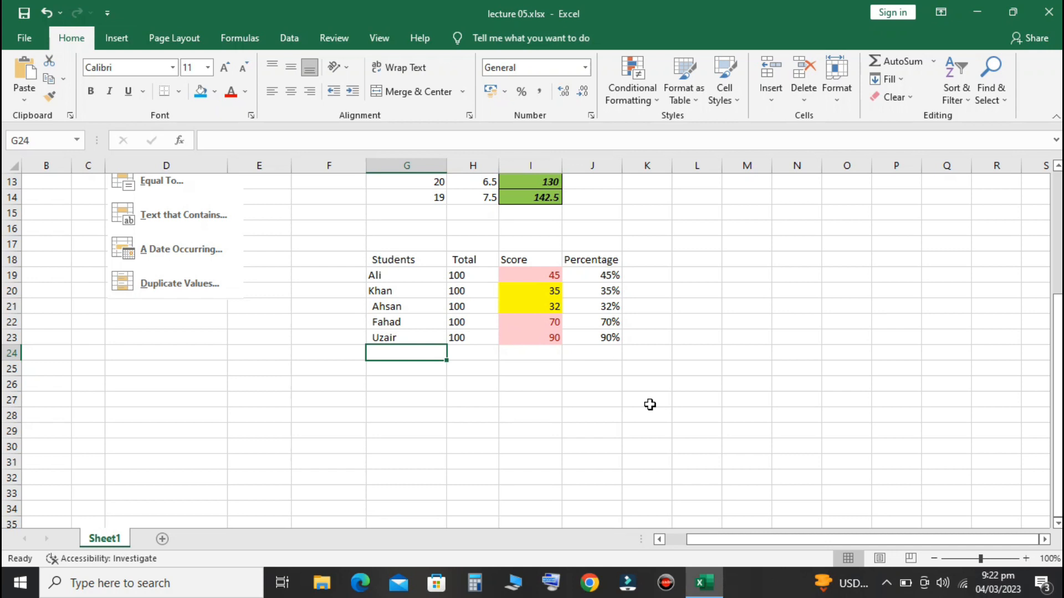
text(Huza)
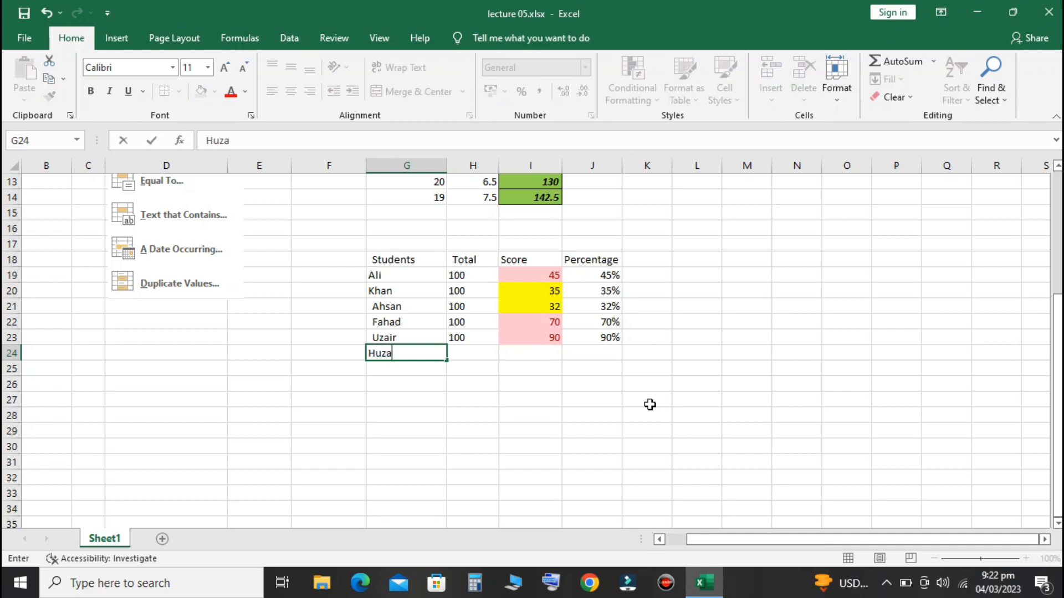
text(id=fa)
key(BackSpace)
key(BackSpace)
key(BackSpace)
key(BackSpace)
key(BackSpace)
text(fa)
key(BackSpace)
key(BackSpace)
text(ifa)
key(Return)
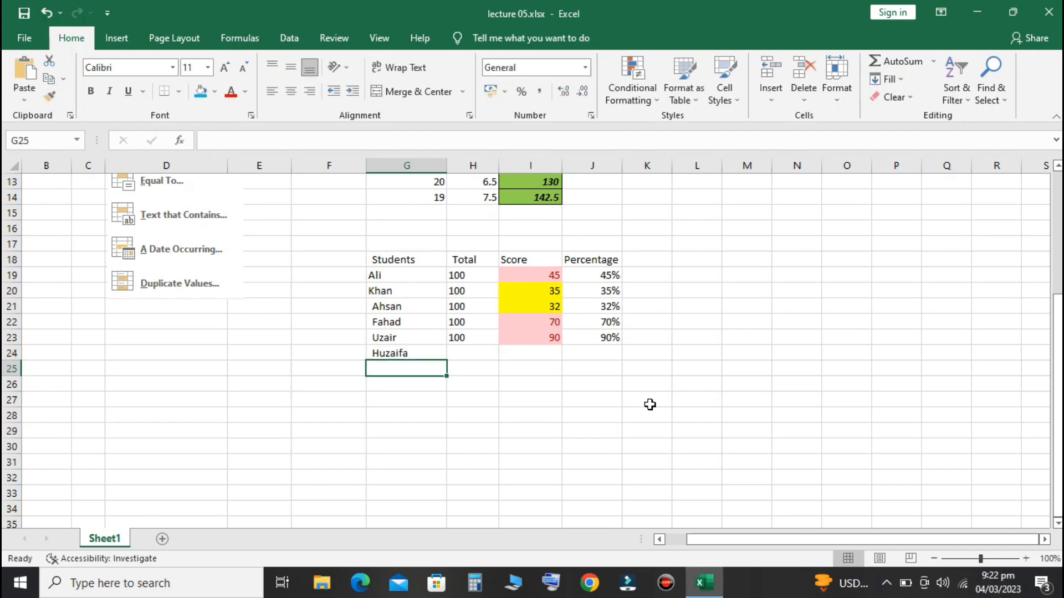
Step: Enter the seventh student's name in G25
key(ctrl+s)
text(alman)
key(BackSpace)
key(BackSpace)
key(BackSpace)
key(BackSpace)
key(BackSpace)
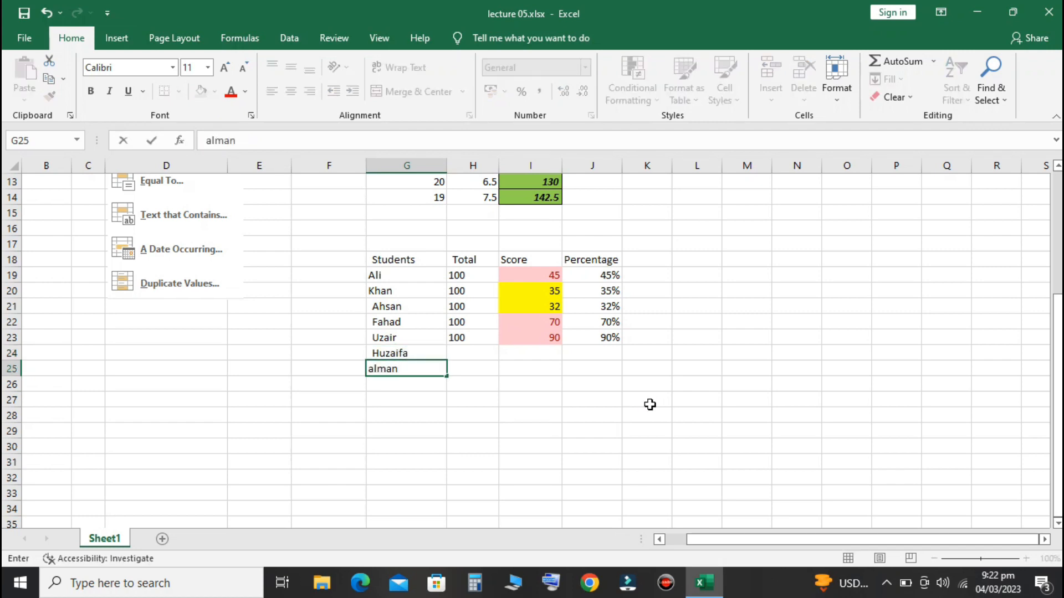
text(Salman)
key(Return)
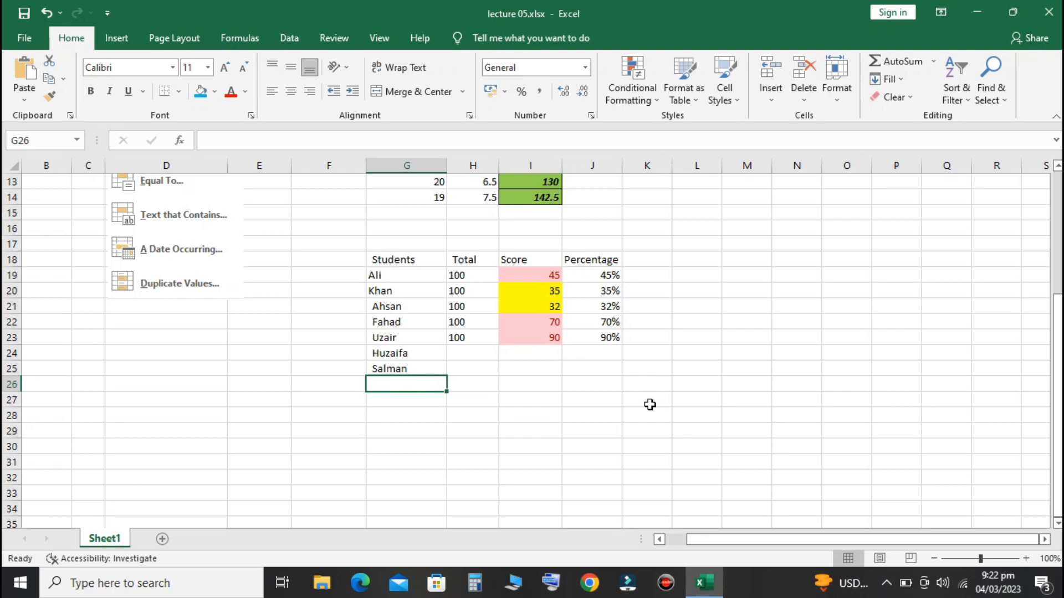
Step: Enter three more student names in G26 to G28
text(Zeeshan)
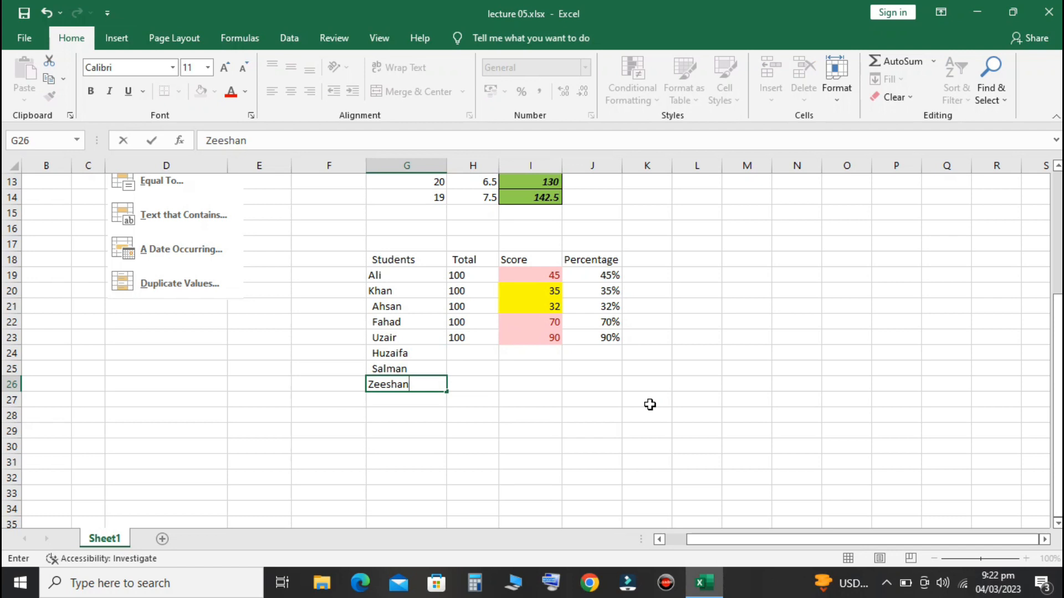
key(Return)
text(H)
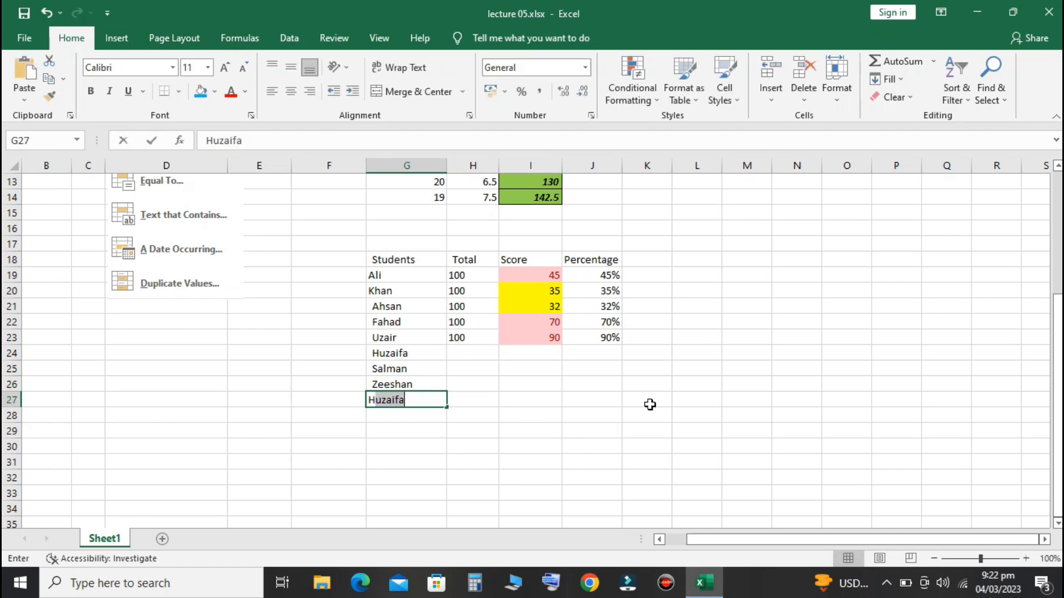
text(amza)
key(Return)
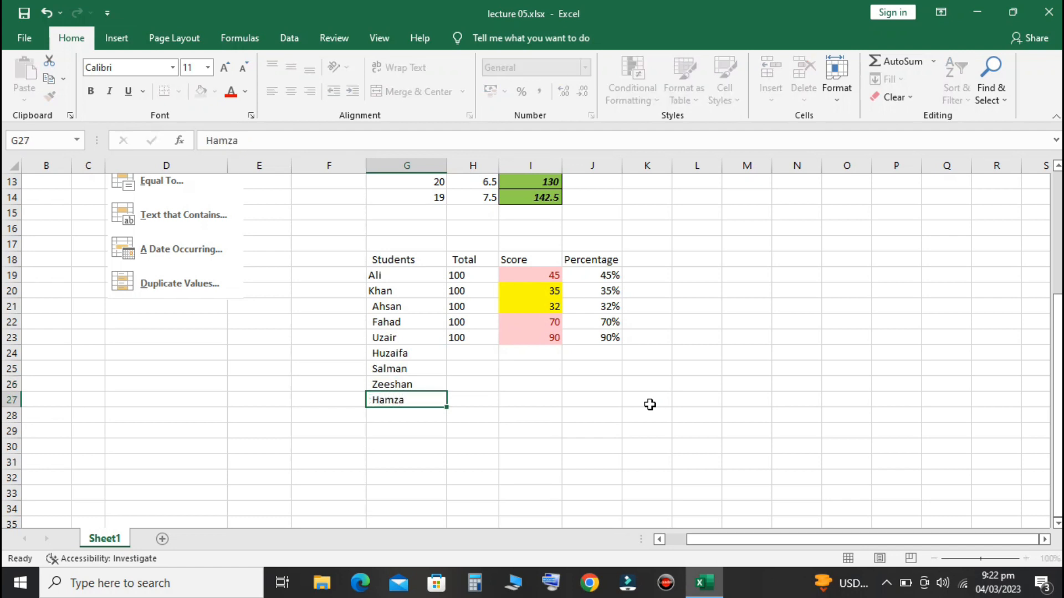
text(Amaan)
key(Return)
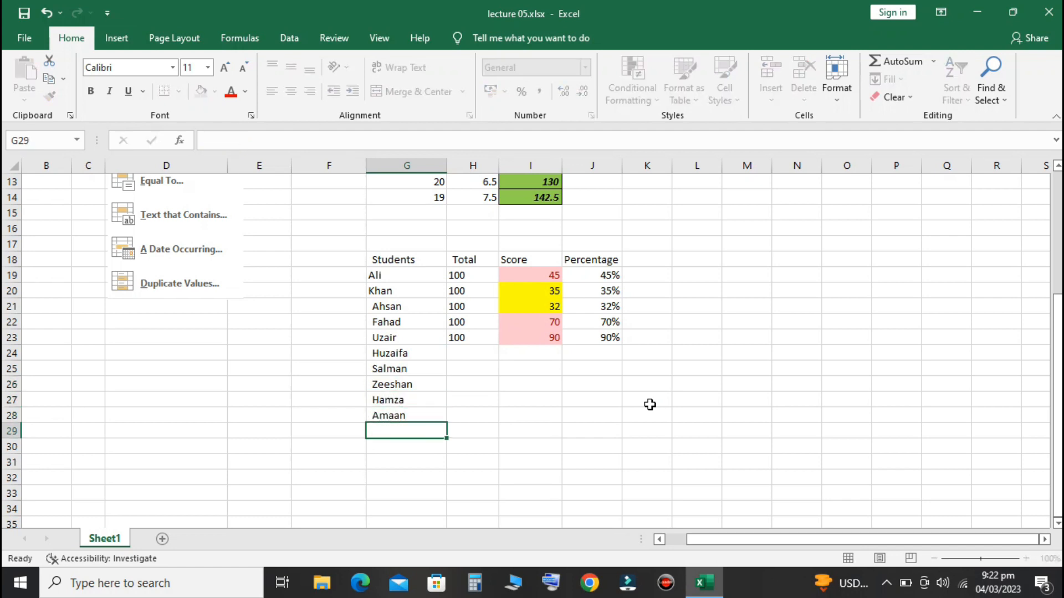
Step: Fill the total of 100 from H23 down to H28 and enter the score 65 in I24
drag(454, 338, 467, 409)
key(ctrl+d)
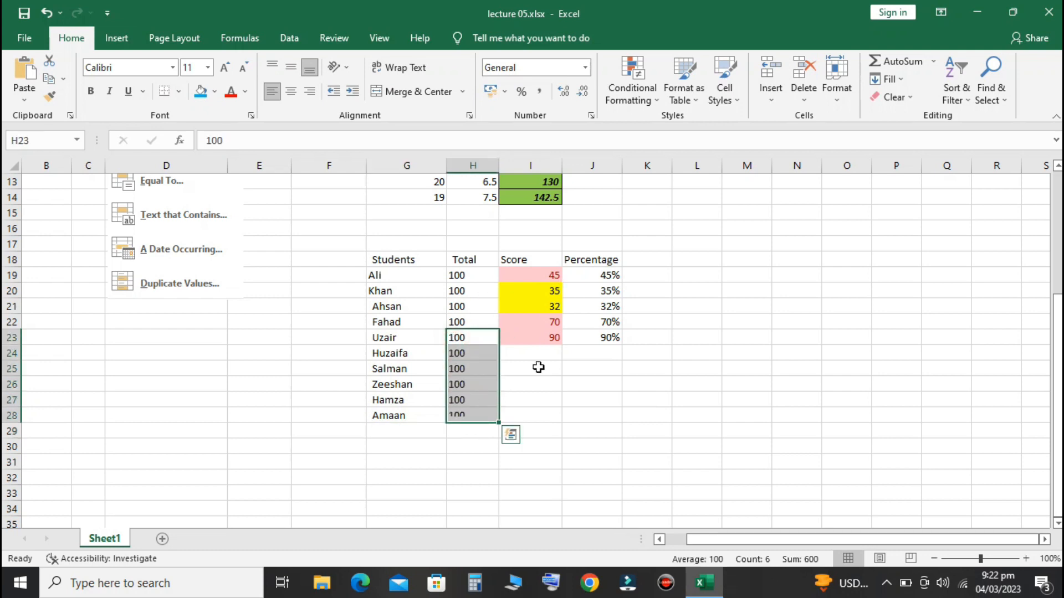
click(542, 356)
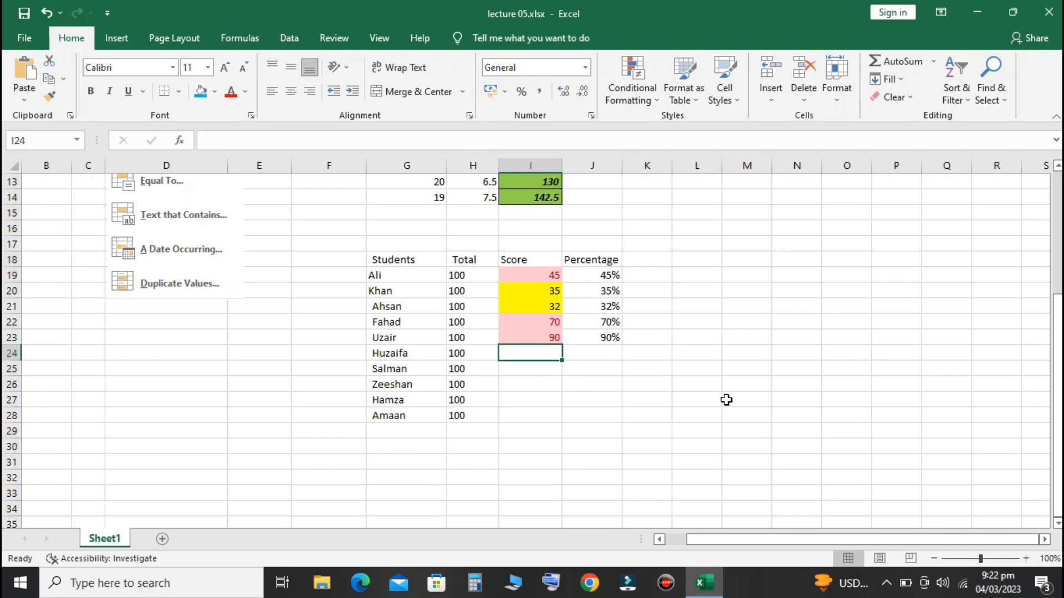
text(65)
key(Return)
Step: Enter the score 39 for the seventh student in I25
text(.)
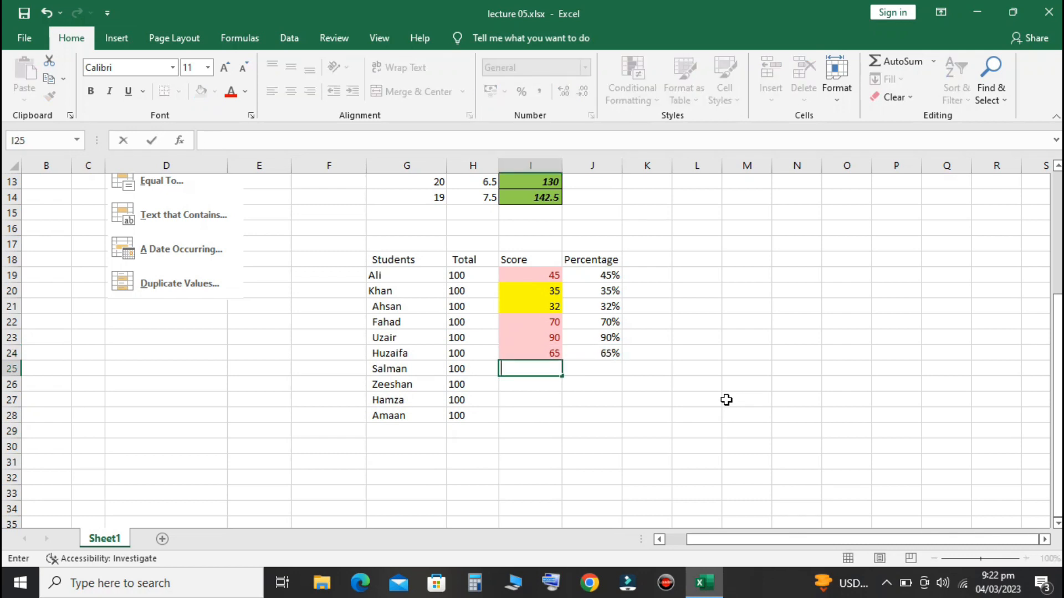
text(3+9)
key(BackSpace)
key(BackSpace)
text(*9)
key(BackSpace)
key(BackSpace)
text(9)
key(Return)
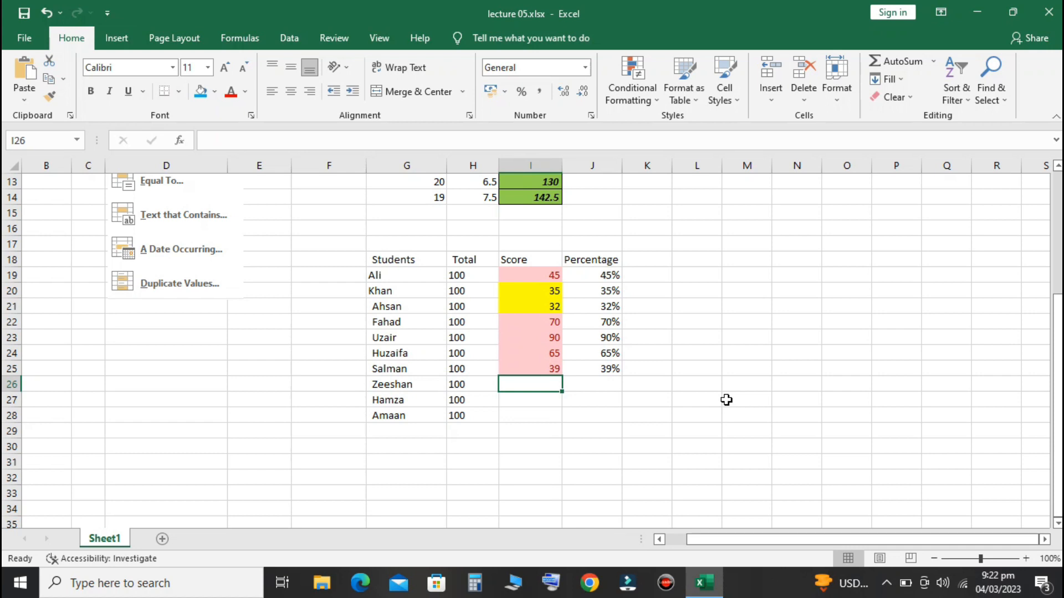
Step: Enter the scores 30, 25 and 29 for the last three students in I26 to I28
text(30)
key(Return)
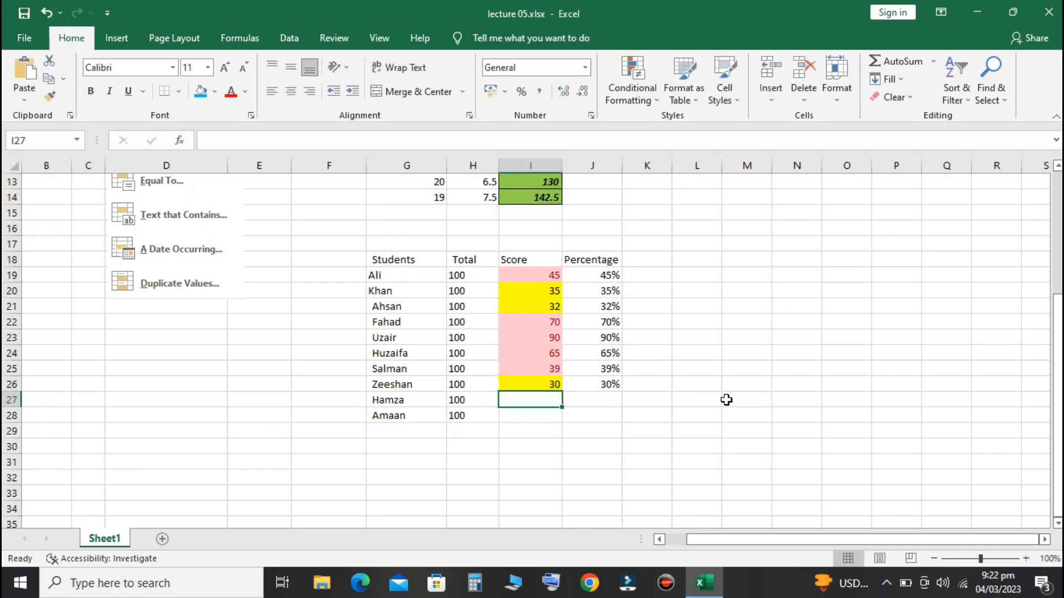
text(25)
key(Return)
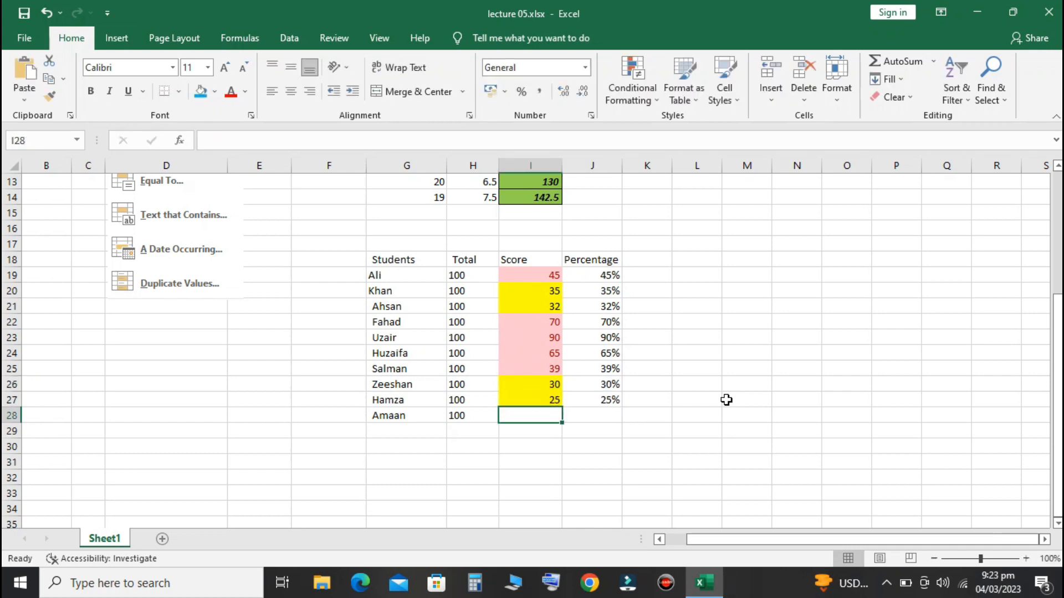
text(29)
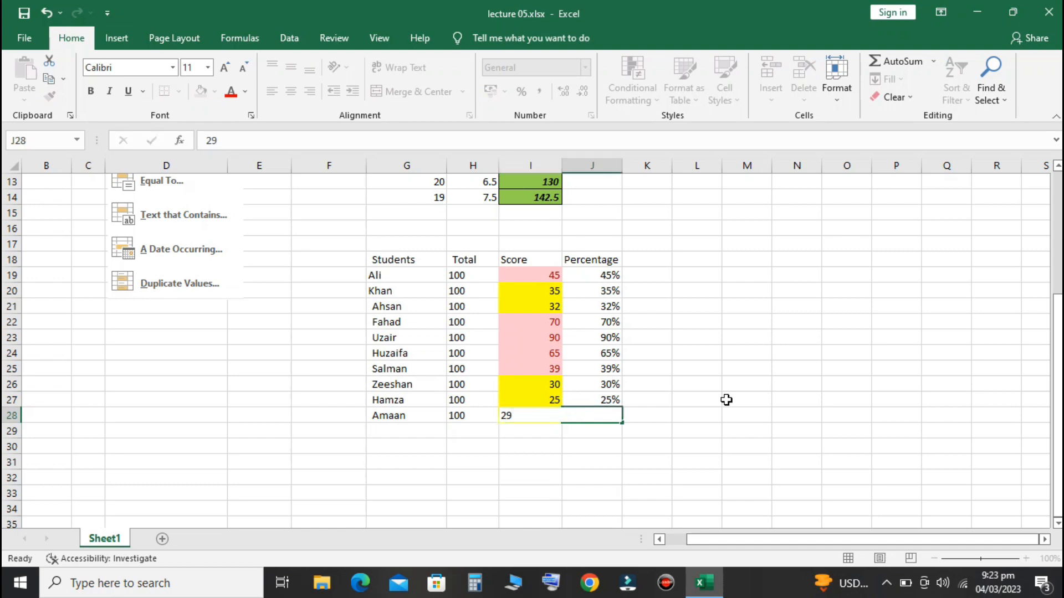
key(Return)
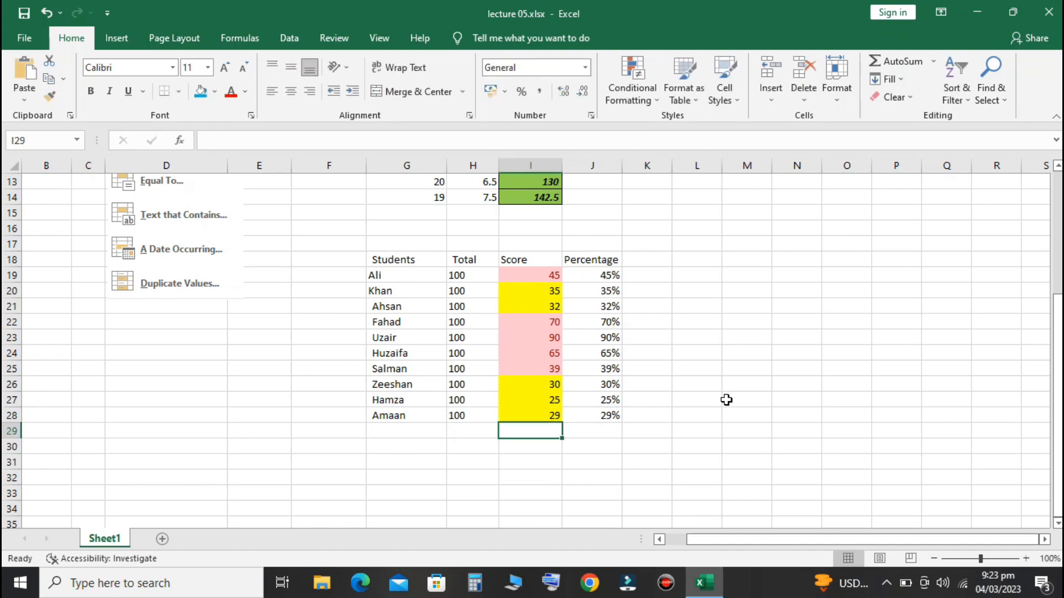
drag(609, 274, 597, 413)
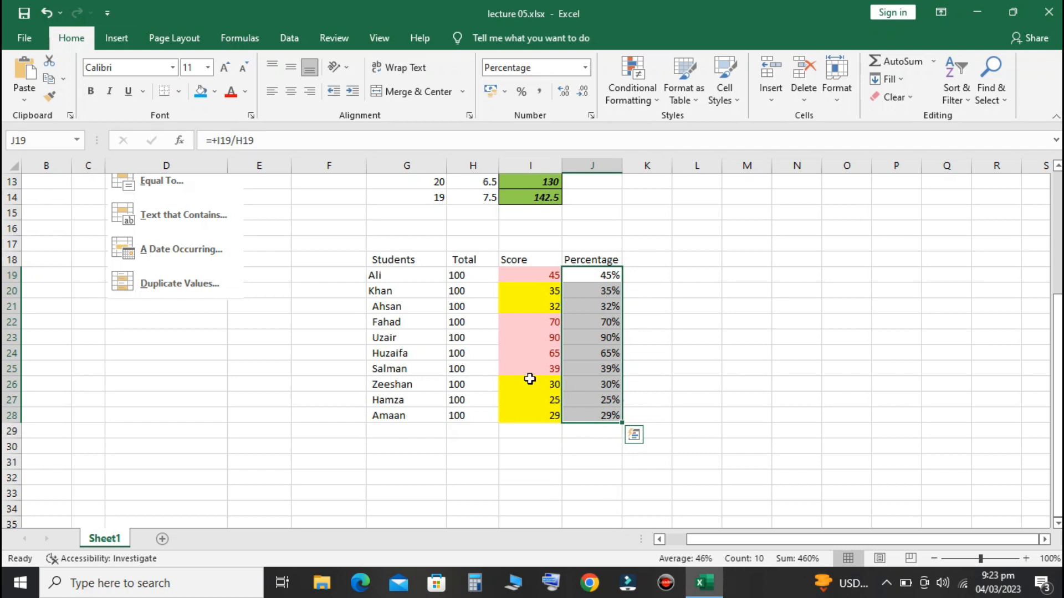
drag(540, 383, 617, 419)
click(546, 443)
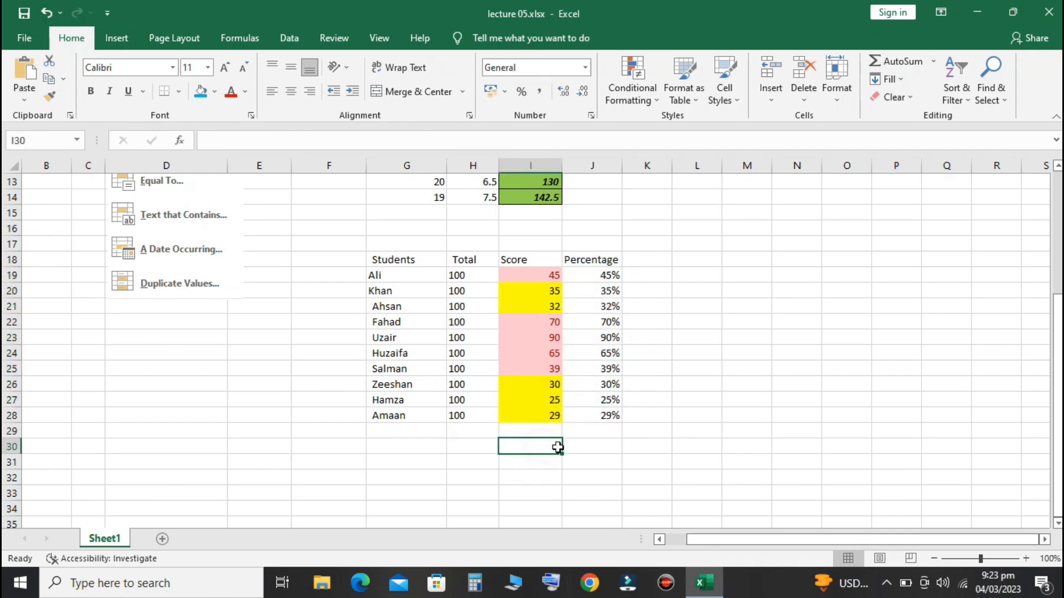
Step: Start a Between highlight rule on the percentages in J19:J28 with the limits 30% and 50%
drag(607, 274, 613, 415)
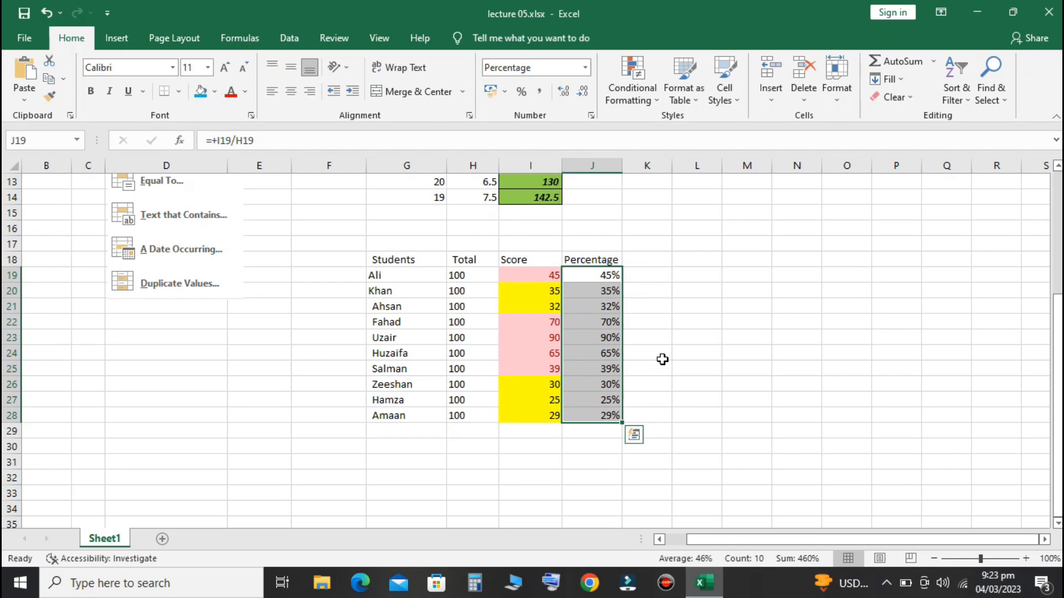
click(635, 96)
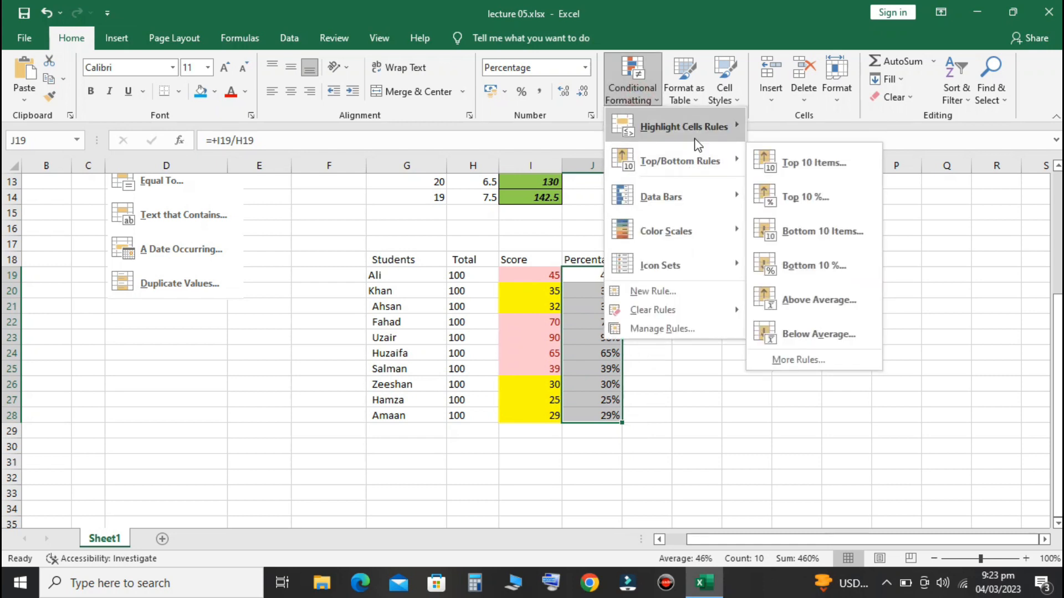
mouse_move(697, 145)
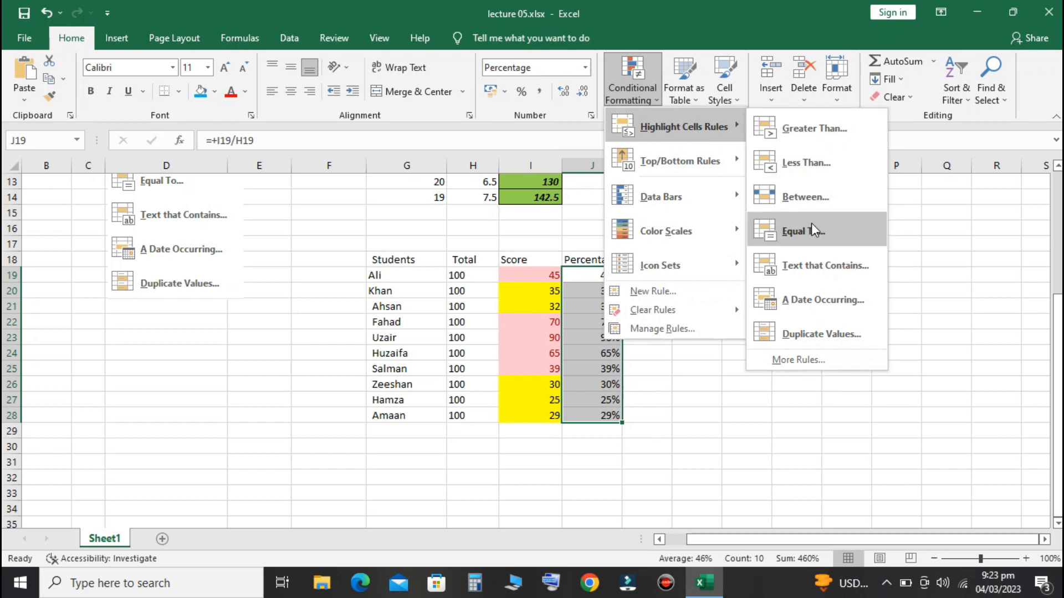
click(794, 203)
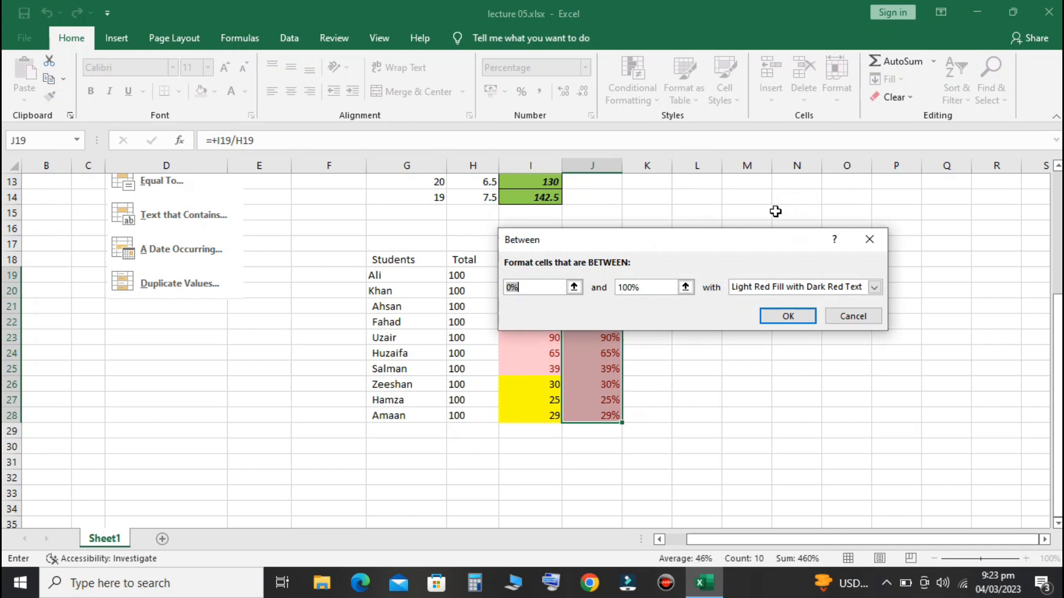
drag(667, 240, 545, 220)
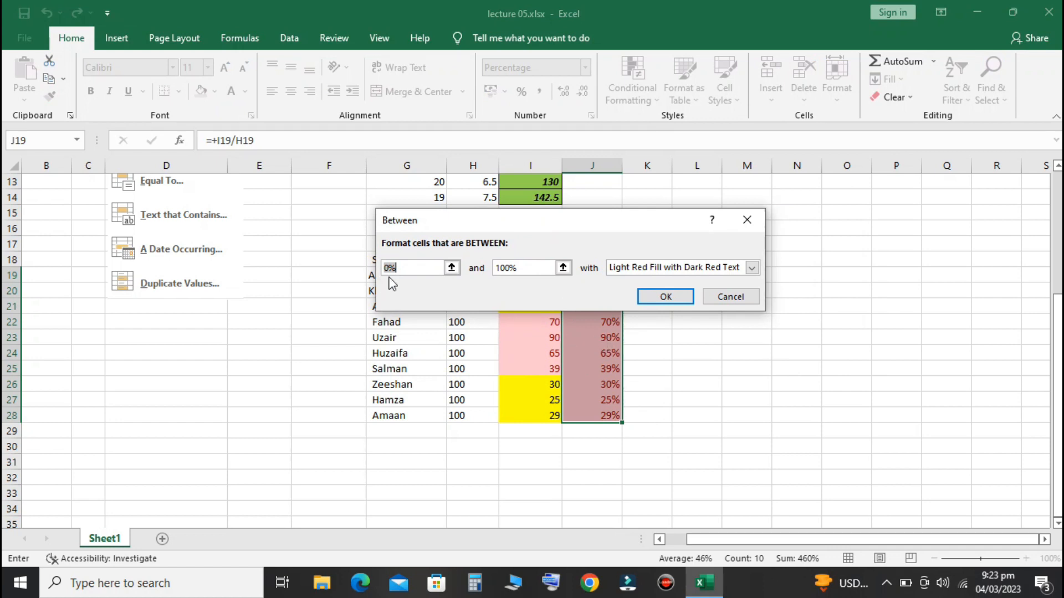
drag(405, 267, 380, 271)
text(3)
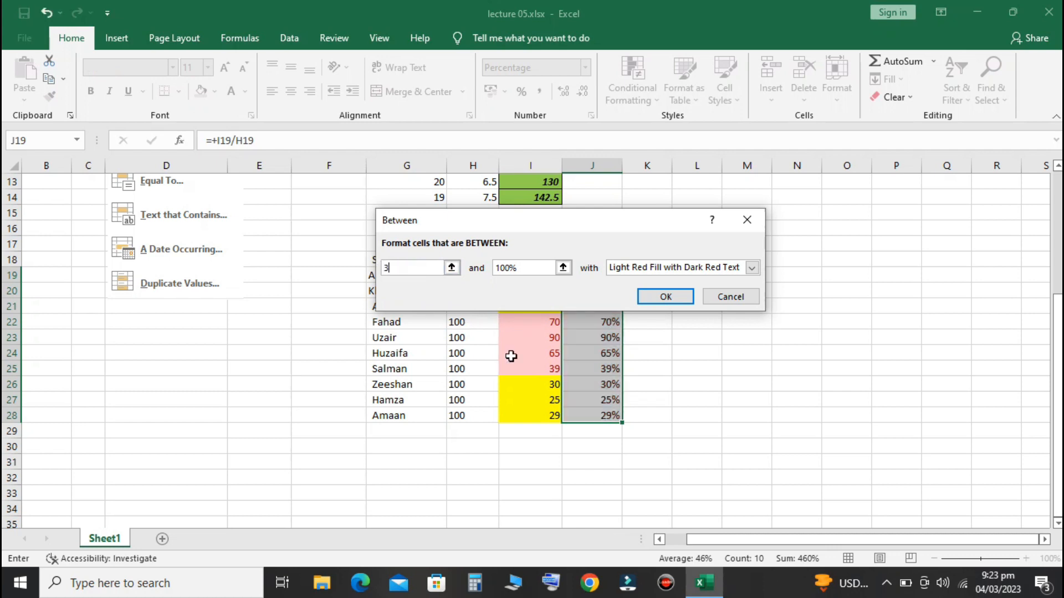
text(0%)
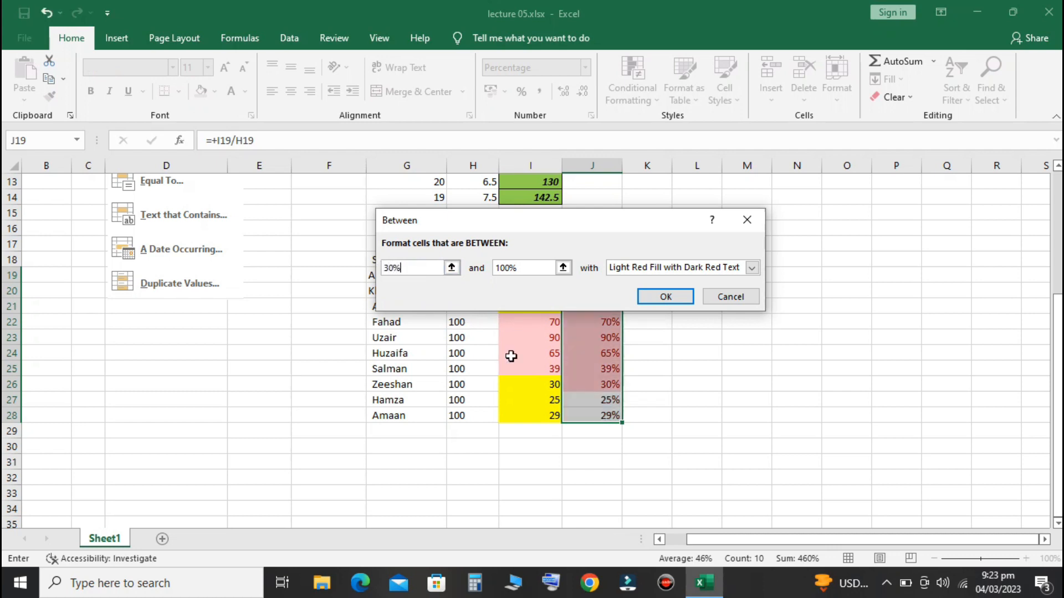
drag(531, 268, 487, 269)
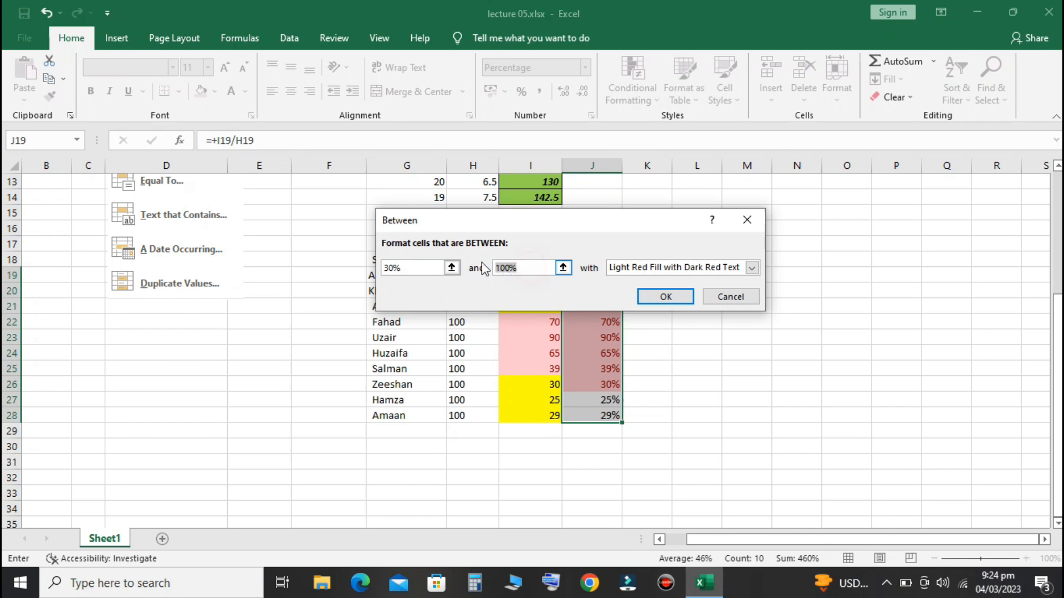
text(50%)
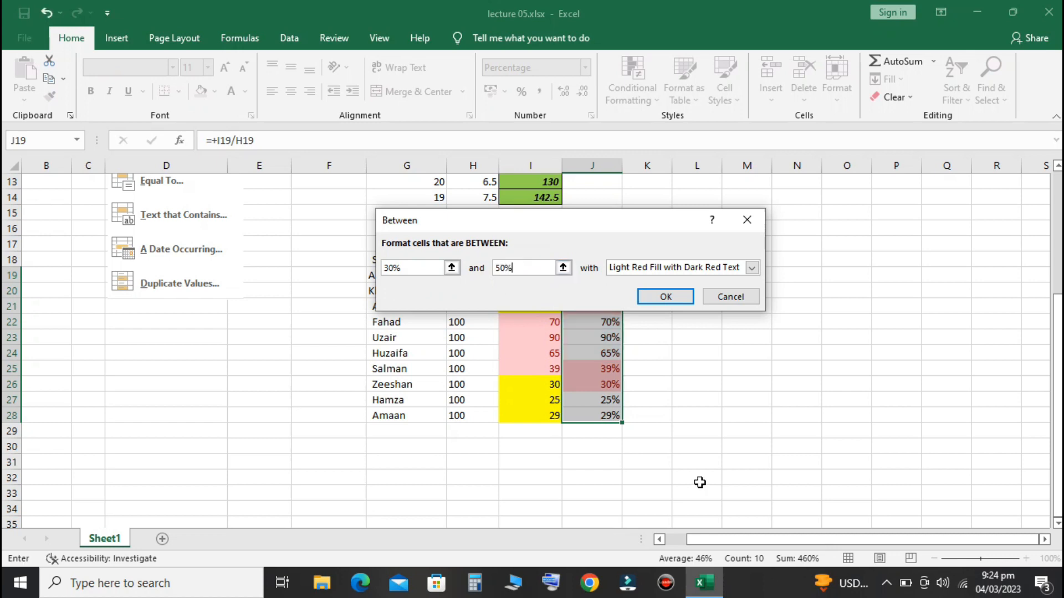
Step: Choose Green Fill with Dark Green Text for the 30% to 50% rule and apply it
click(751, 270)
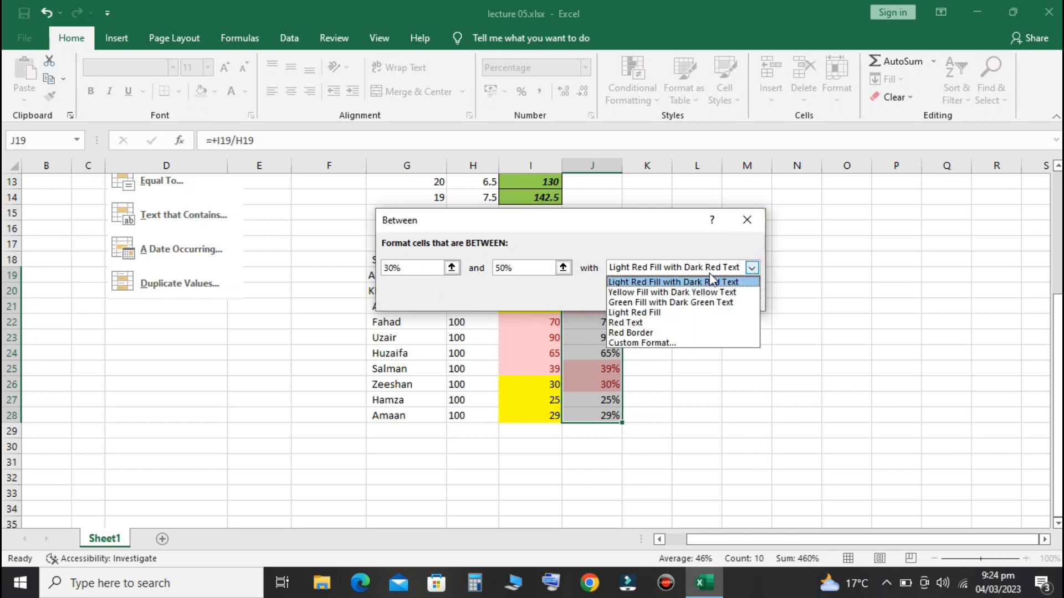
click(674, 302)
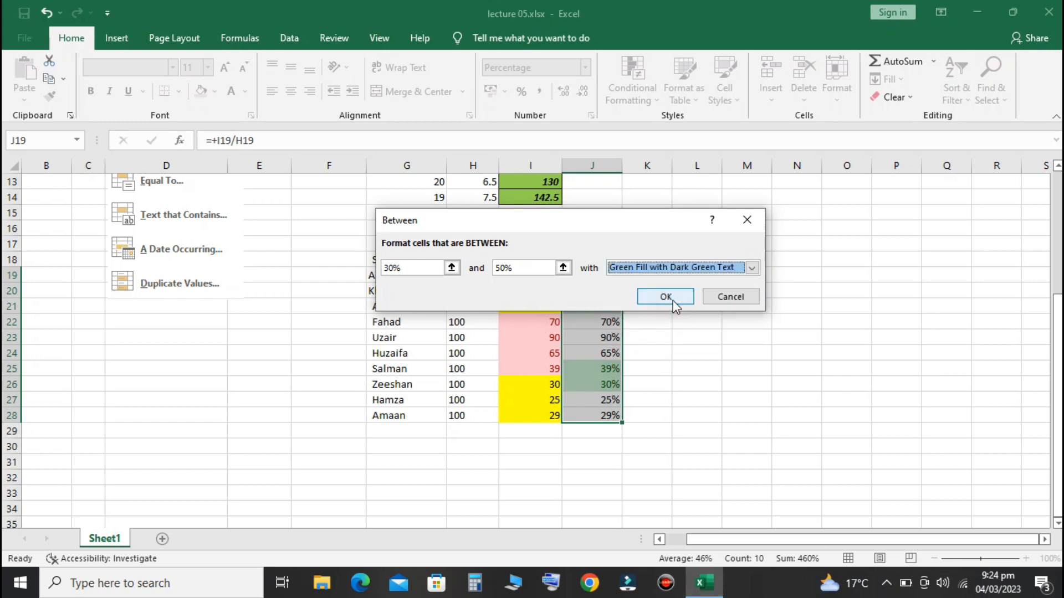
click(667, 297)
click(691, 350)
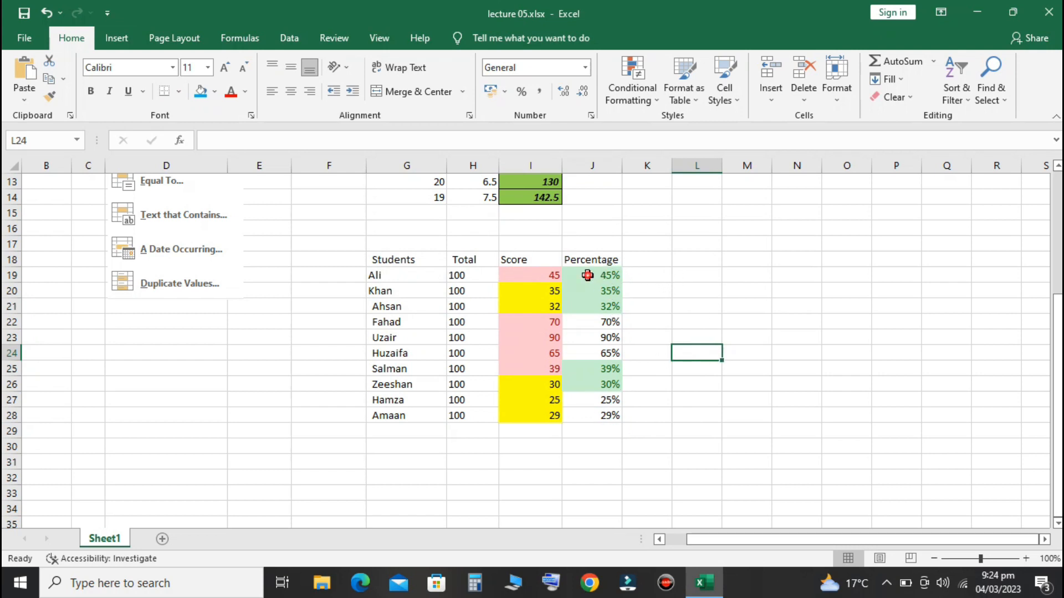
drag(589, 275, 592, 302)
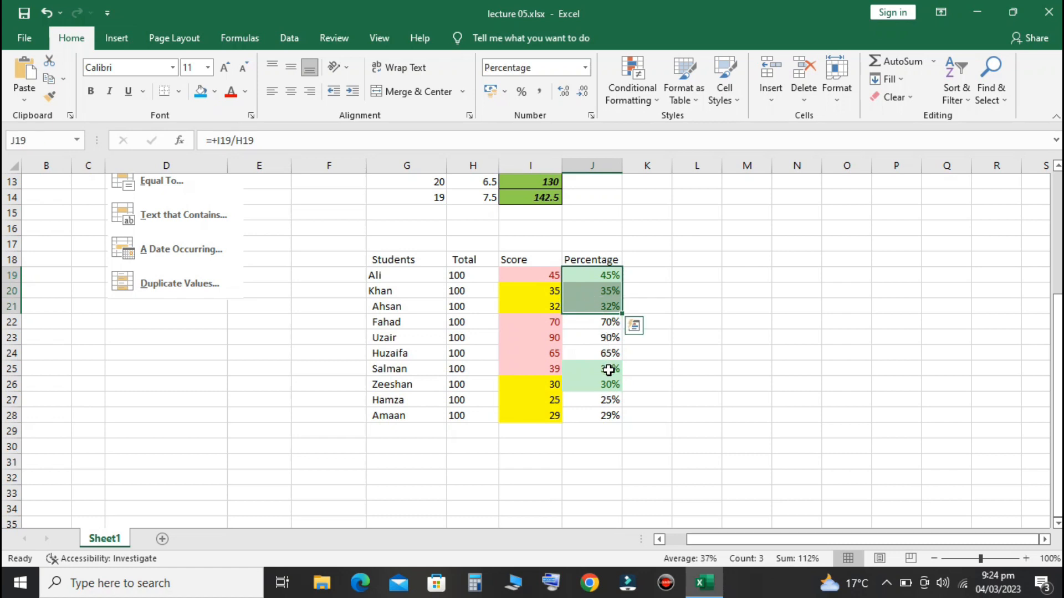
drag(609, 368, 610, 385)
Step: Start a second Between highlight rule on J19:J28 with the limits 51% and 70%
drag(599, 277, 607, 413)
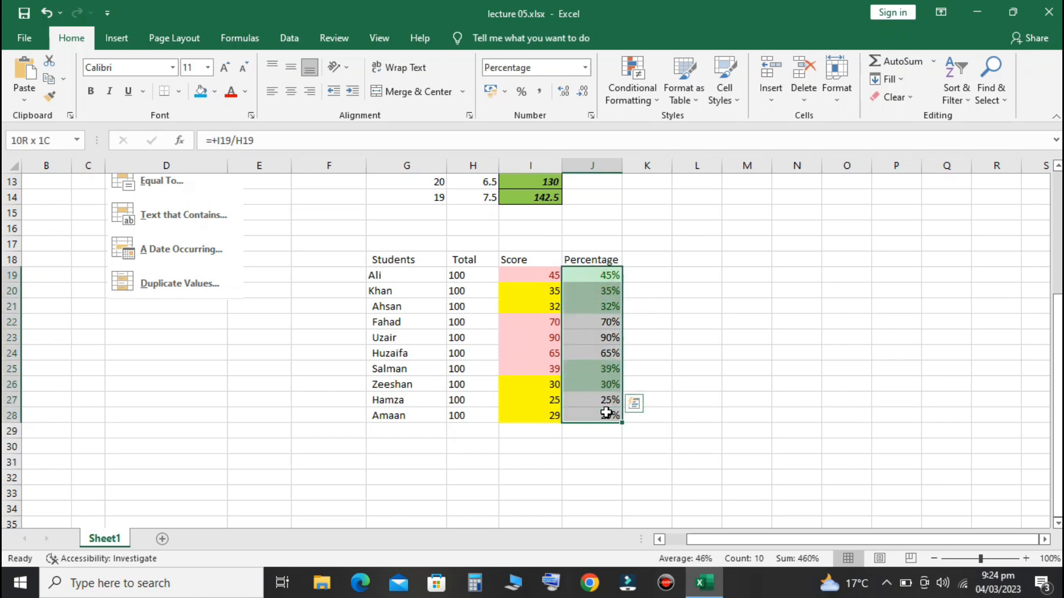
click(632, 88)
mouse_move(698, 117)
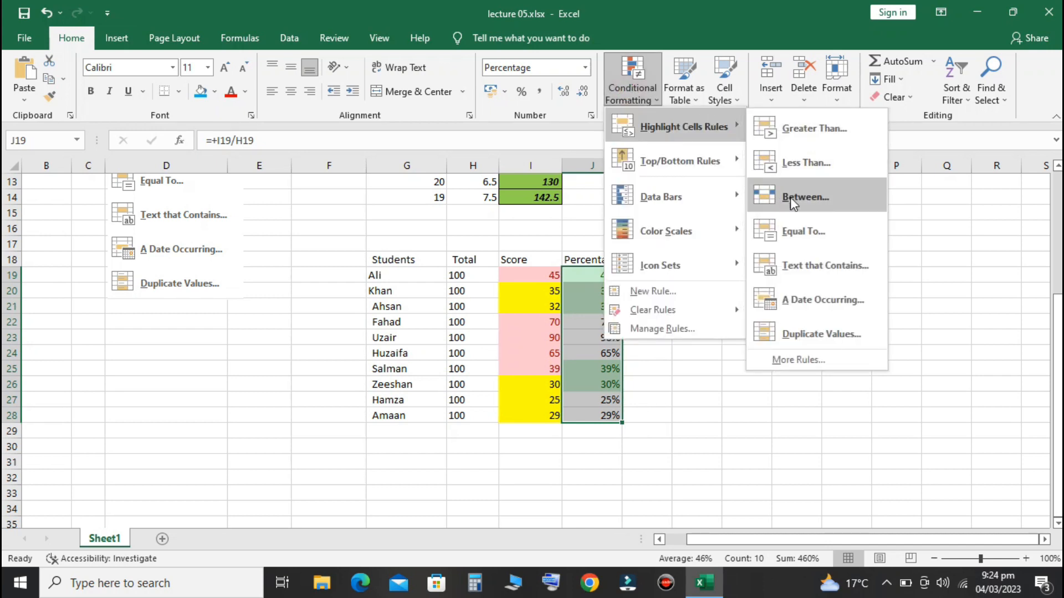
click(807, 198)
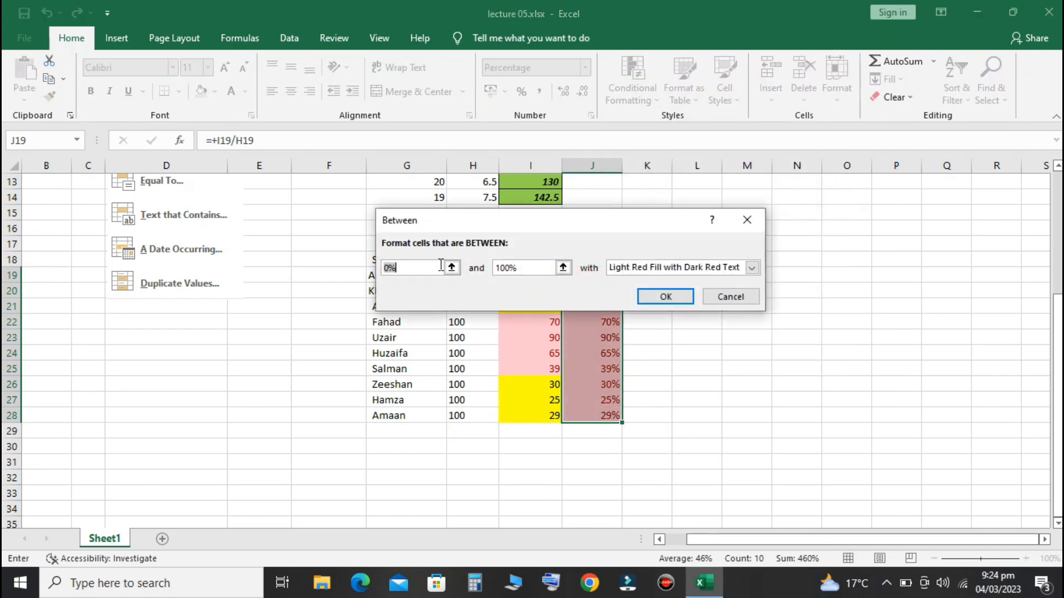
click(389, 268)
key(BackSpace)
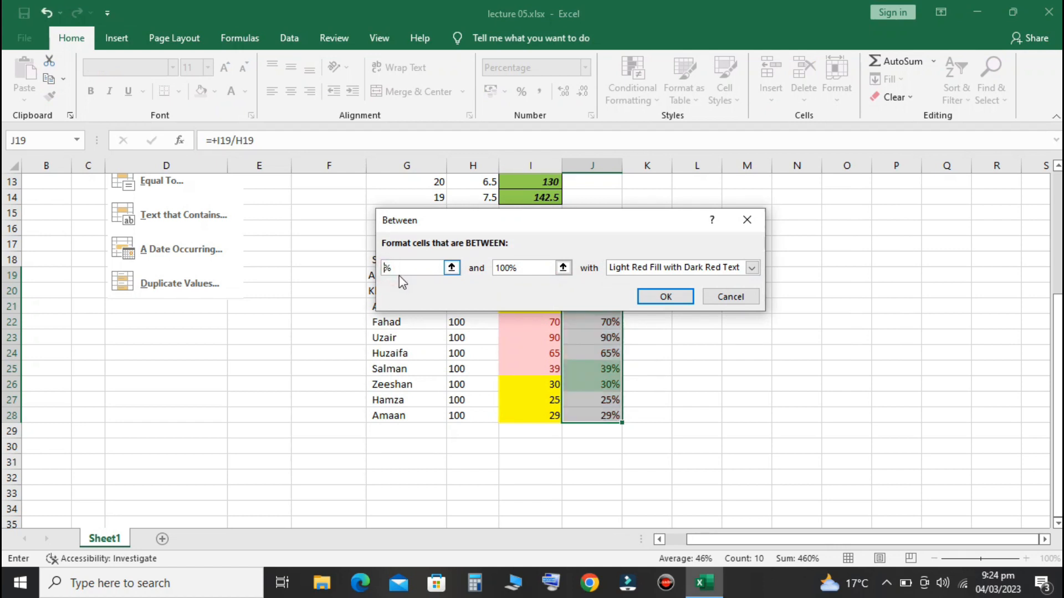
text(51)
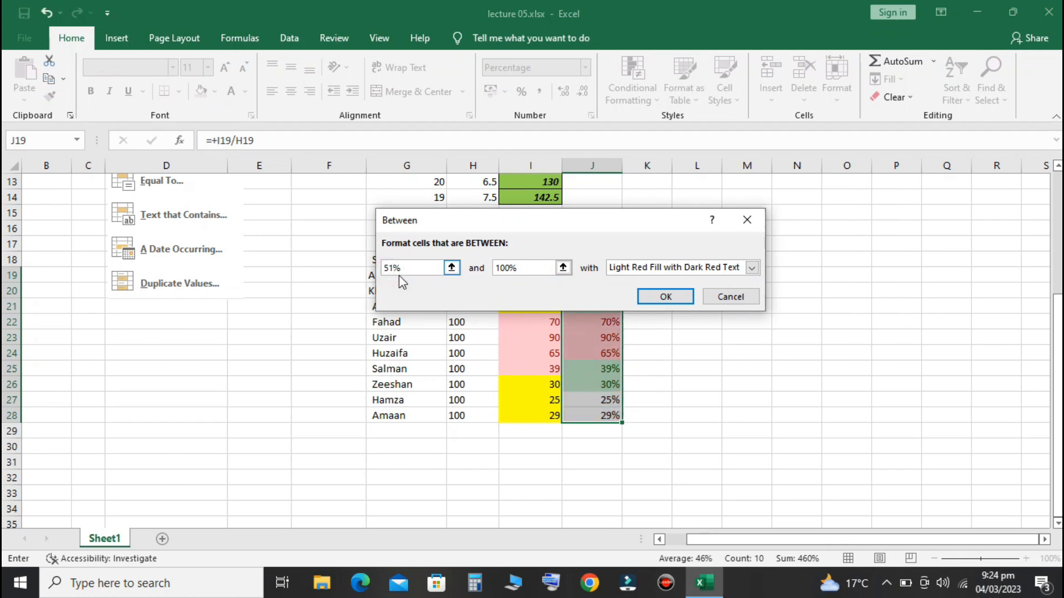
drag(509, 267, 492, 267)
text(70)
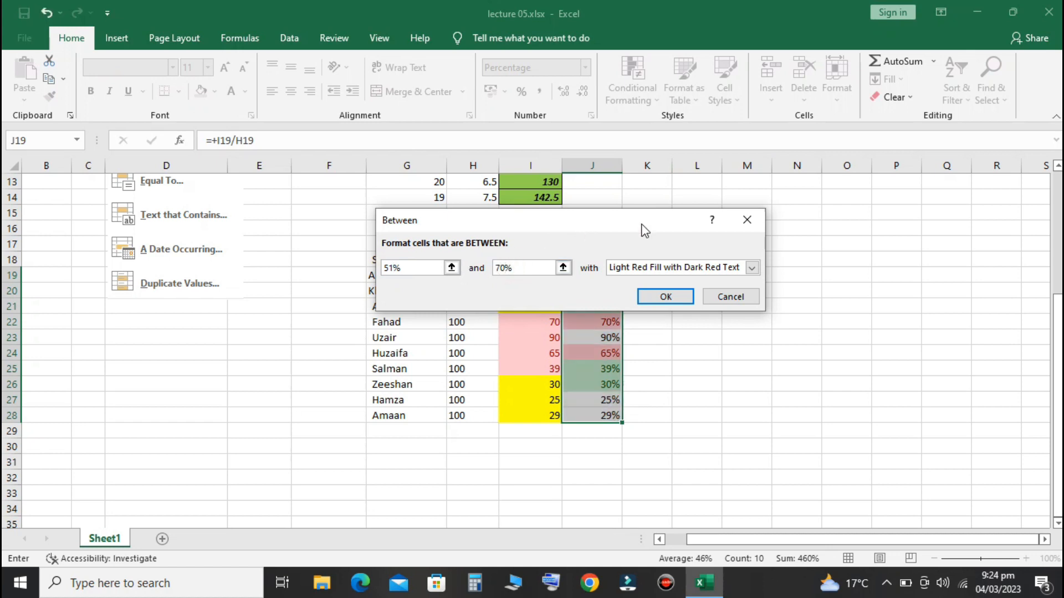
Step: Give the 51% to 70% rule a custom format with a light blue background fill and apply it
click(752, 268)
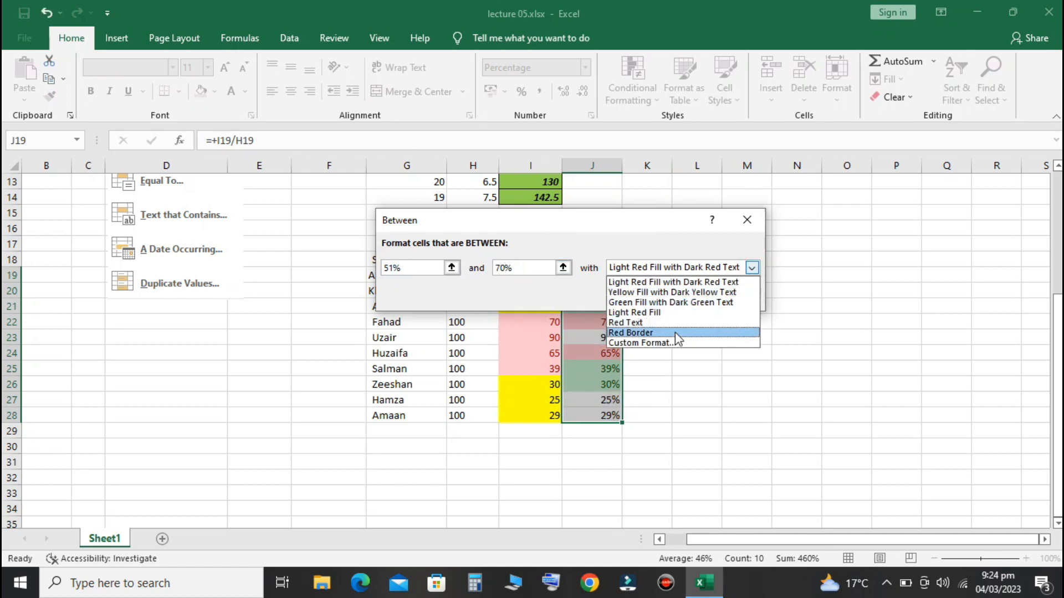
click(664, 342)
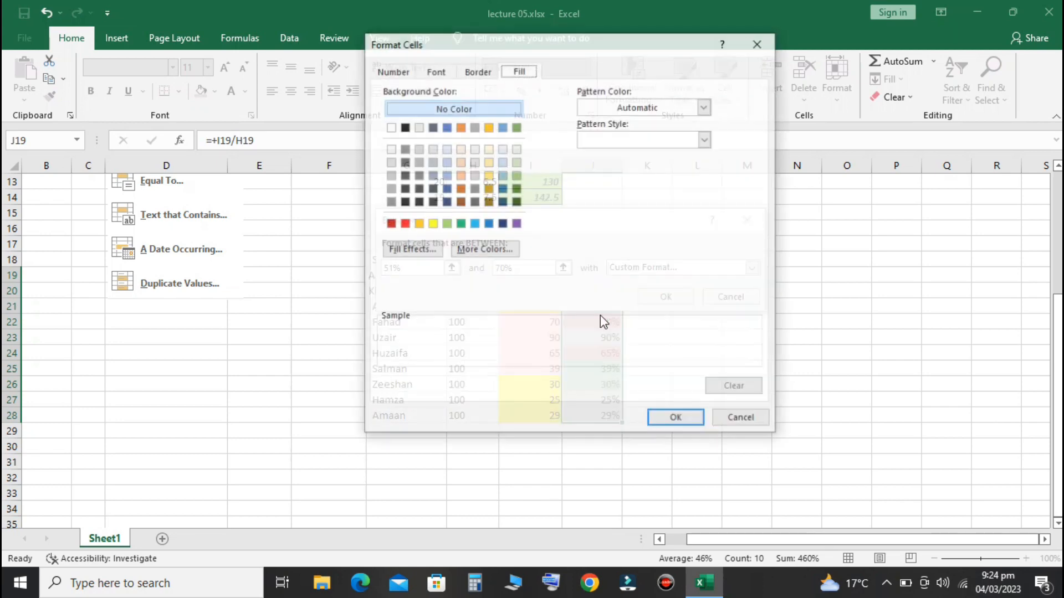
click(473, 223)
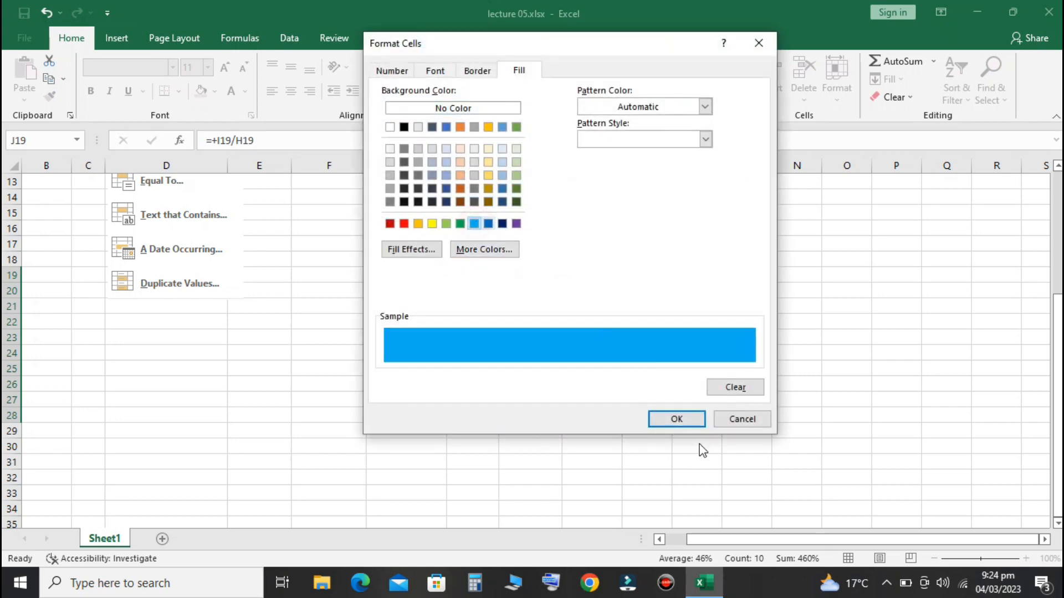
click(676, 419)
click(666, 296)
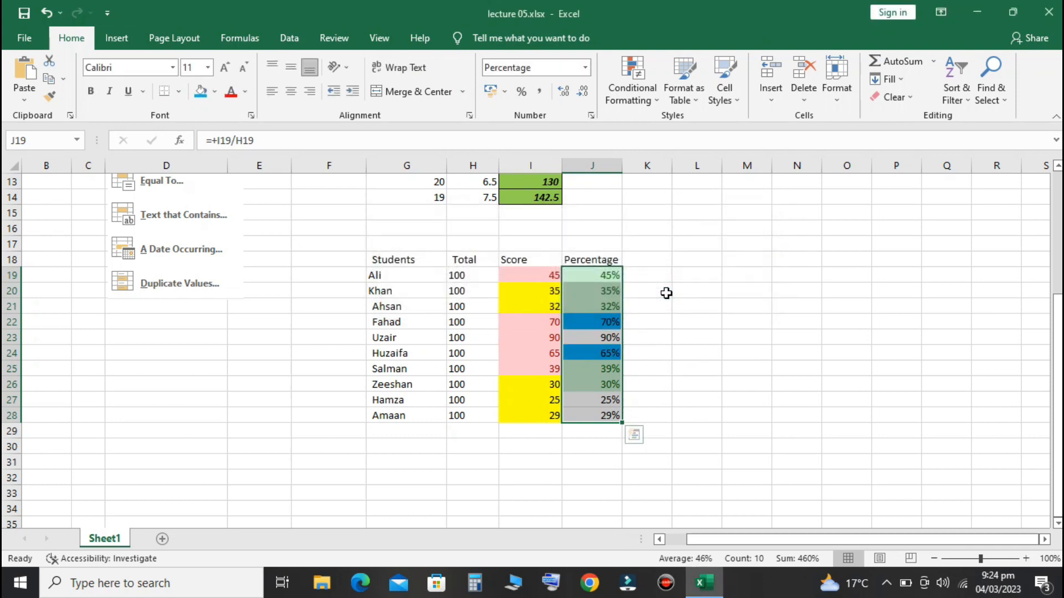
drag(665, 293, 667, 315)
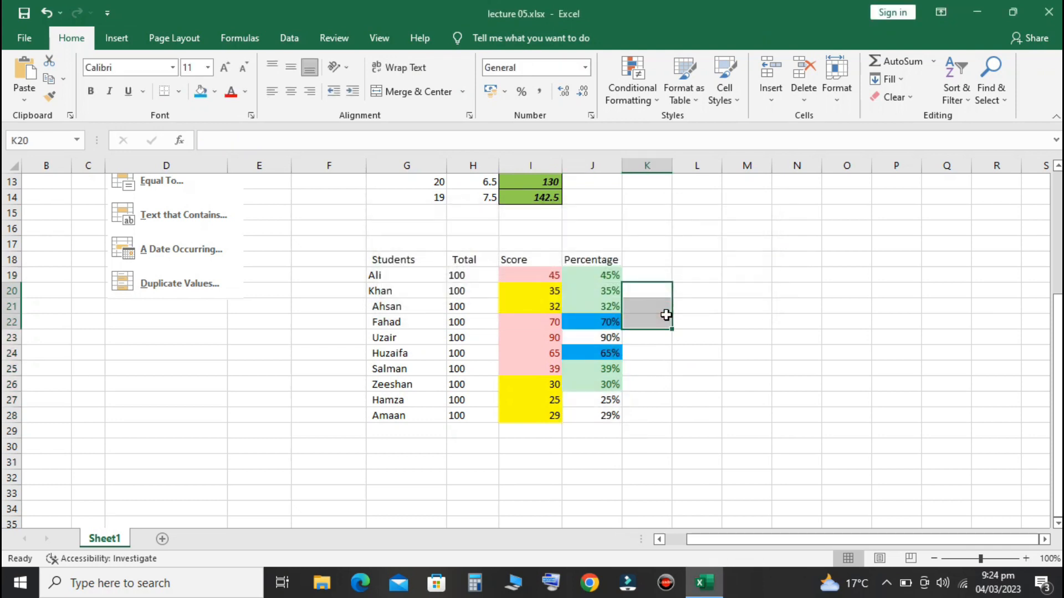
click(658, 354)
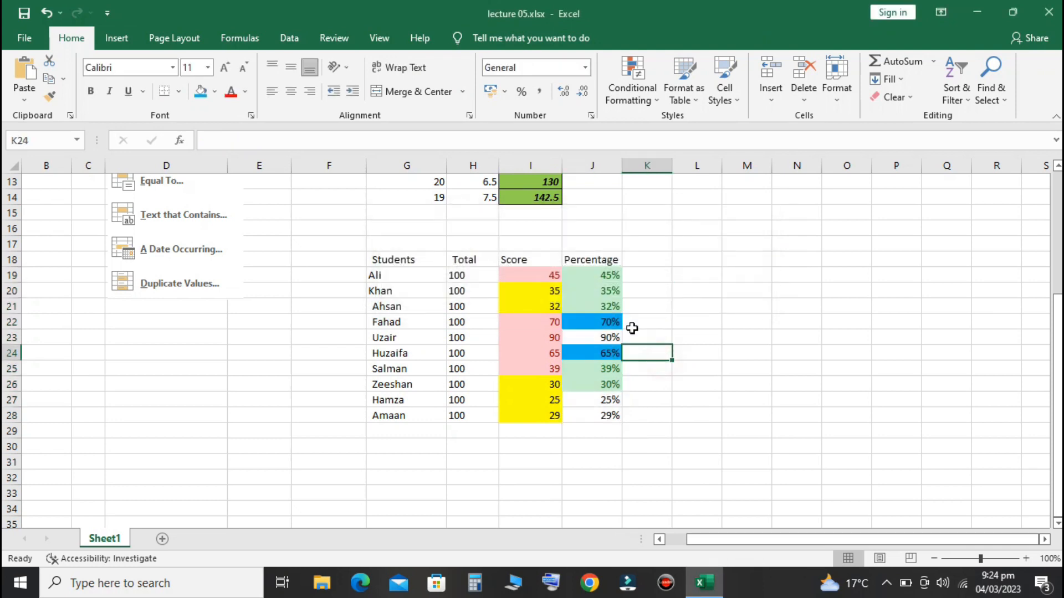
click(460, 326)
drag(519, 312, 610, 318)
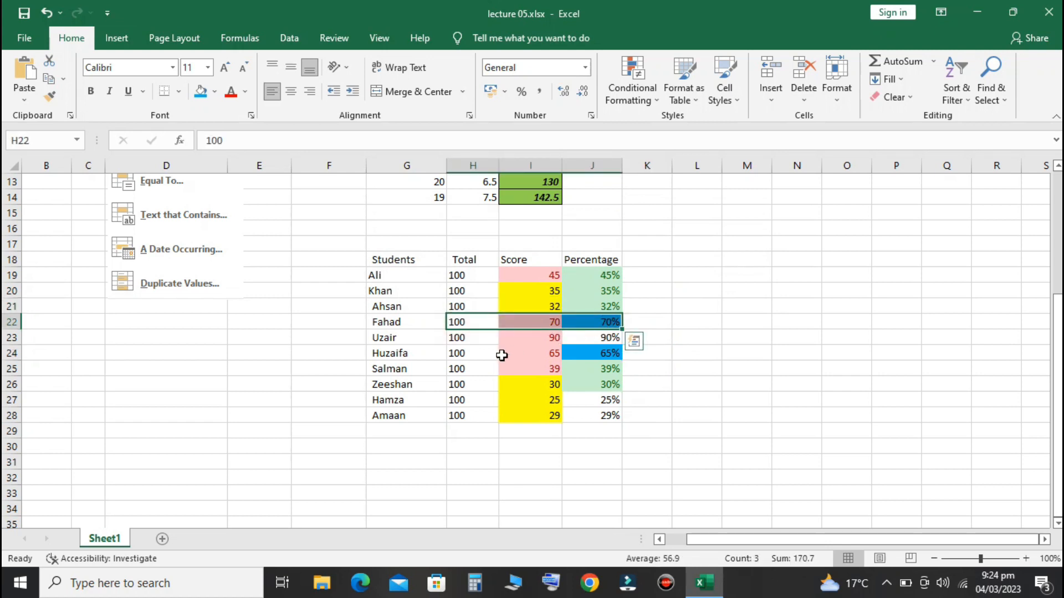
drag(453, 351, 623, 349)
click(701, 317)
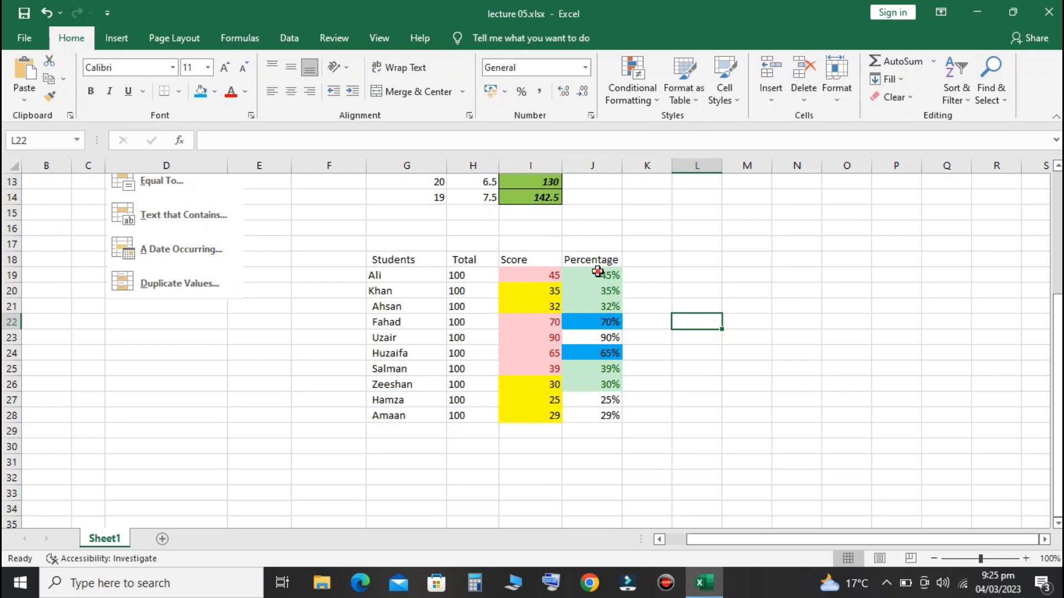
drag(599, 273, 406, 409)
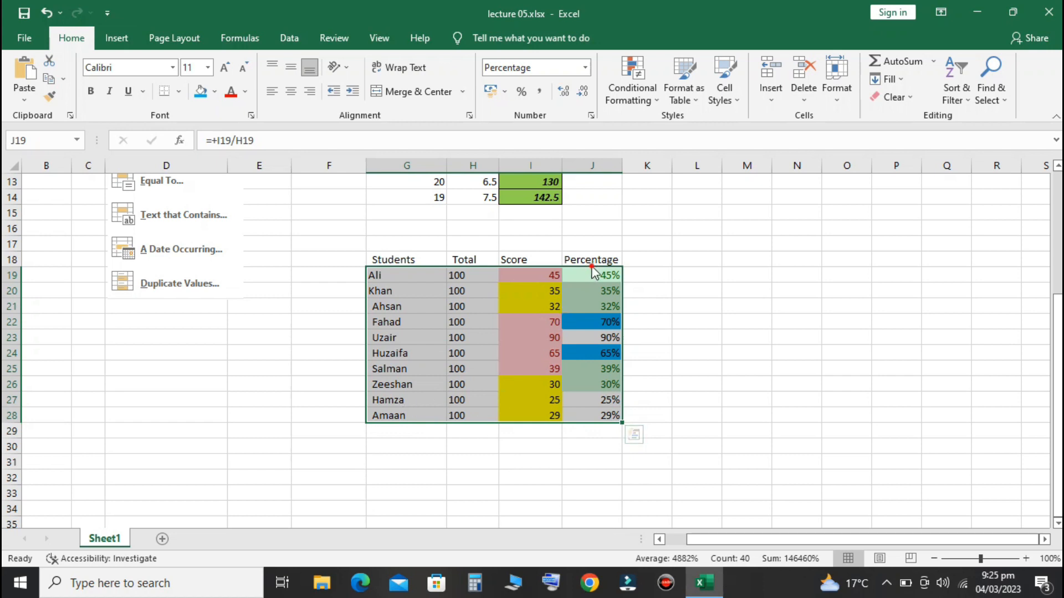
drag(591, 270, 589, 417)
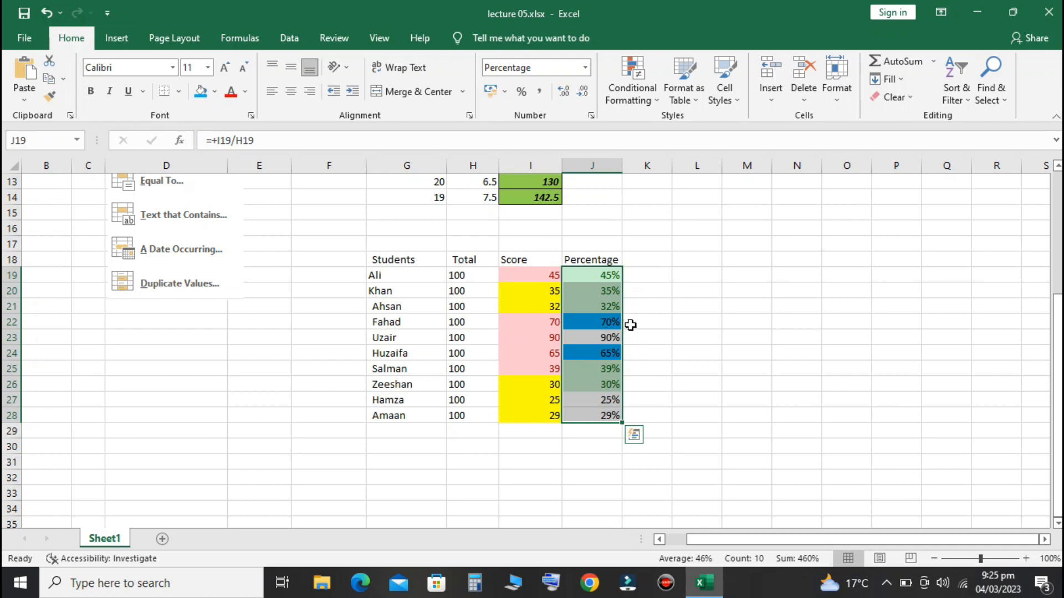
click(664, 412)
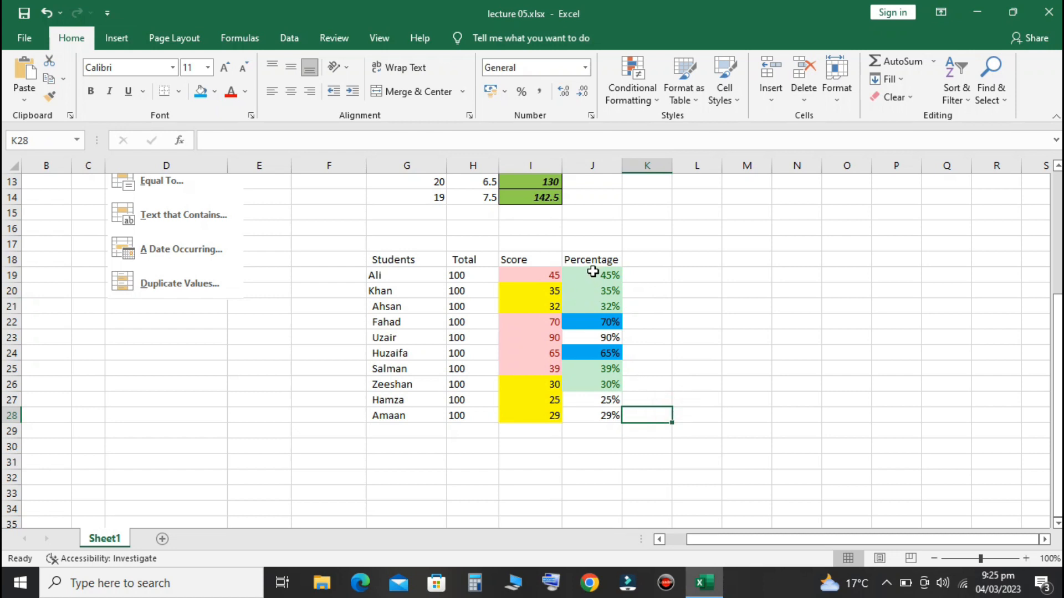
Step: Start a third Between highlight rule on the percentages in J19:J28 with the limits 20% and 30%
drag(591, 273, 603, 418)
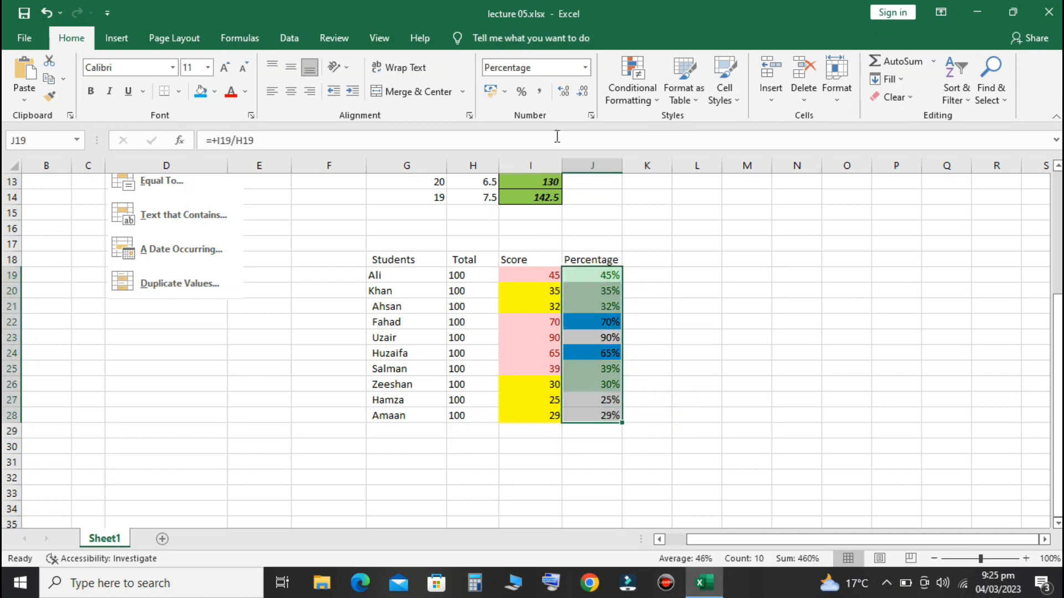
click(626, 97)
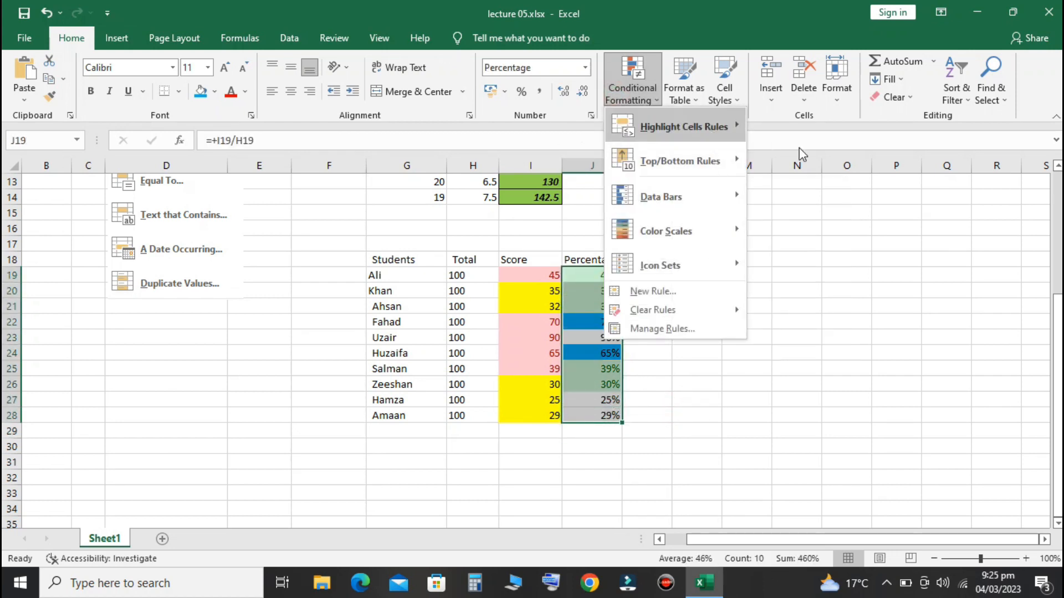
mouse_move(720, 126)
click(798, 197)
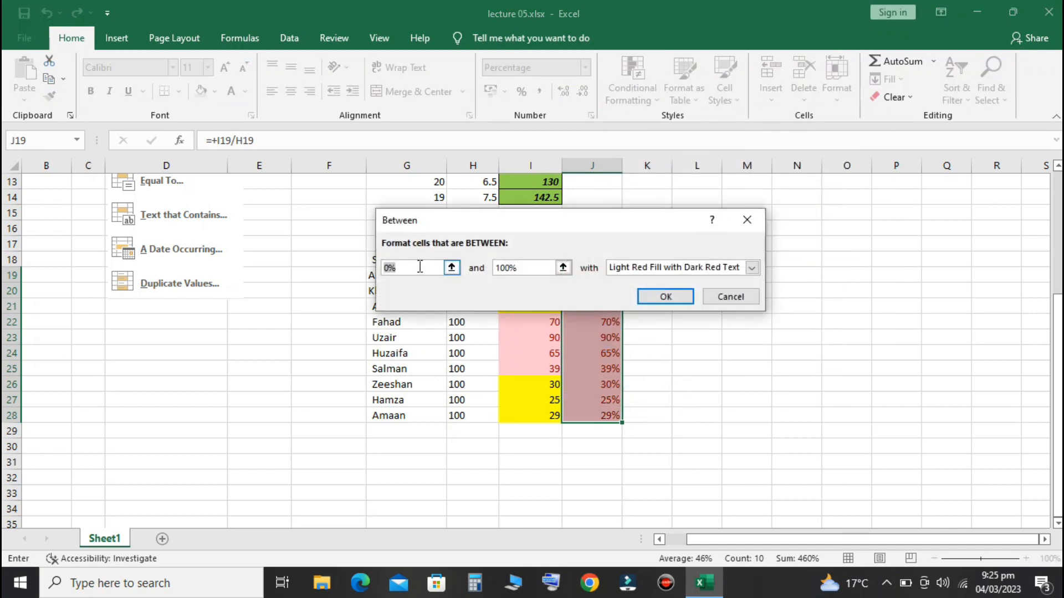
text(20)
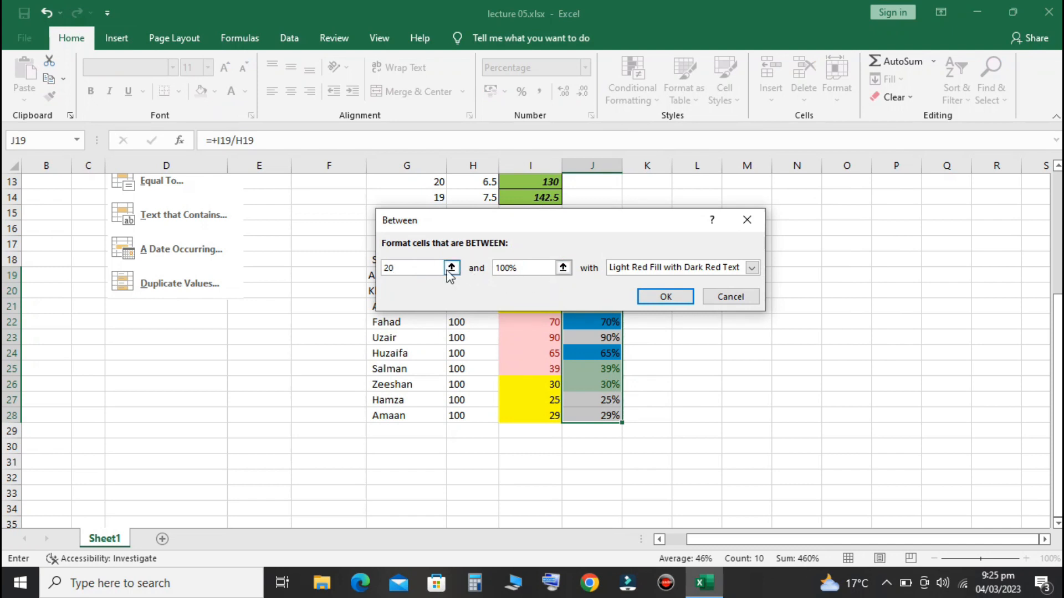
text(%)
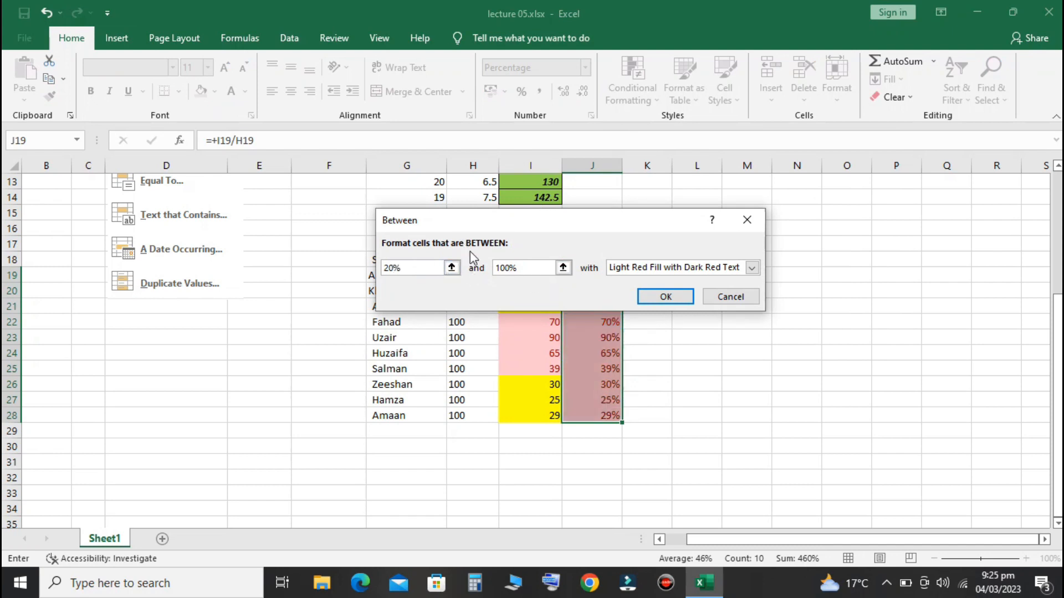
drag(510, 269, 489, 270)
text(30)
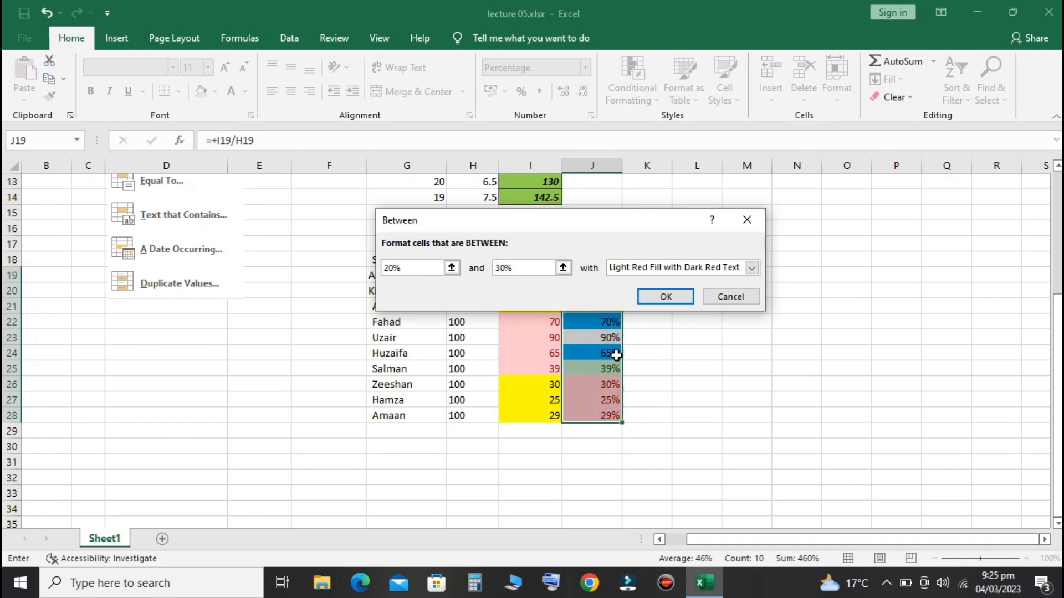
Step: Choose Yellow Fill with Dark Yellow Text for the 20% to 30% rule and apply it
click(751, 267)
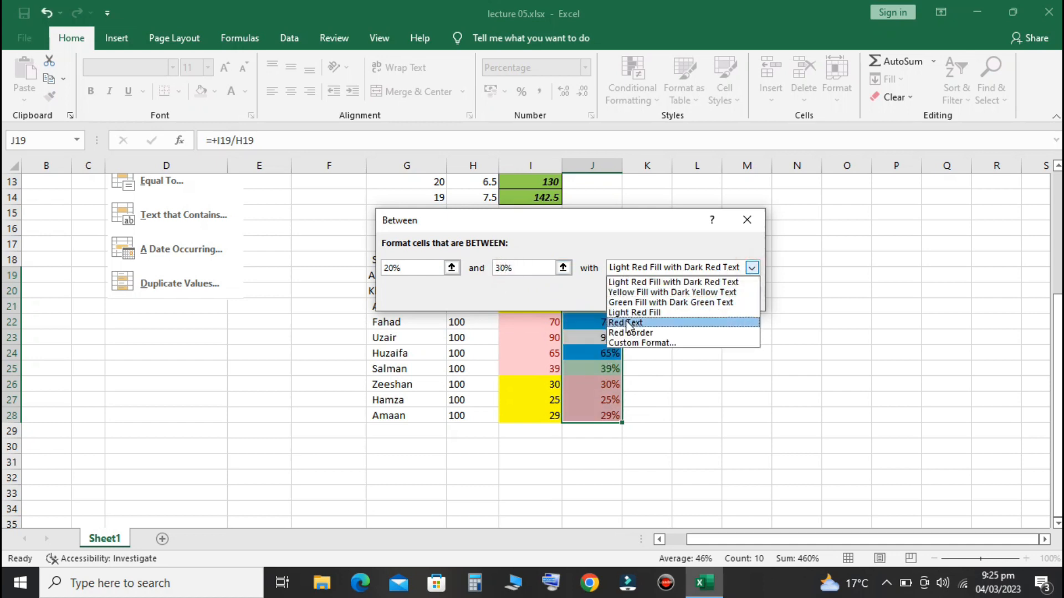
click(634, 295)
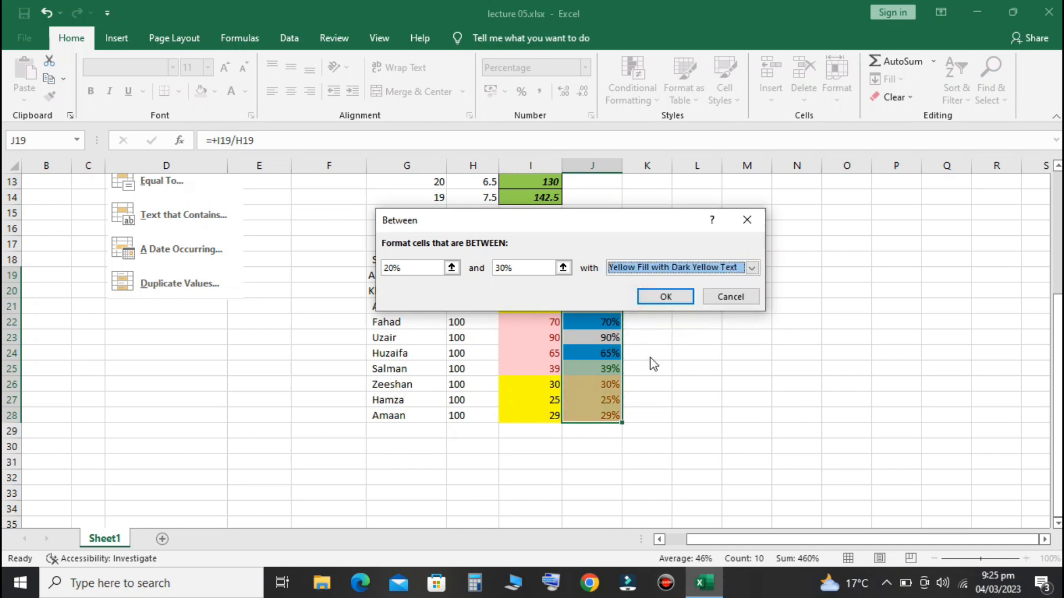
click(664, 297)
click(675, 383)
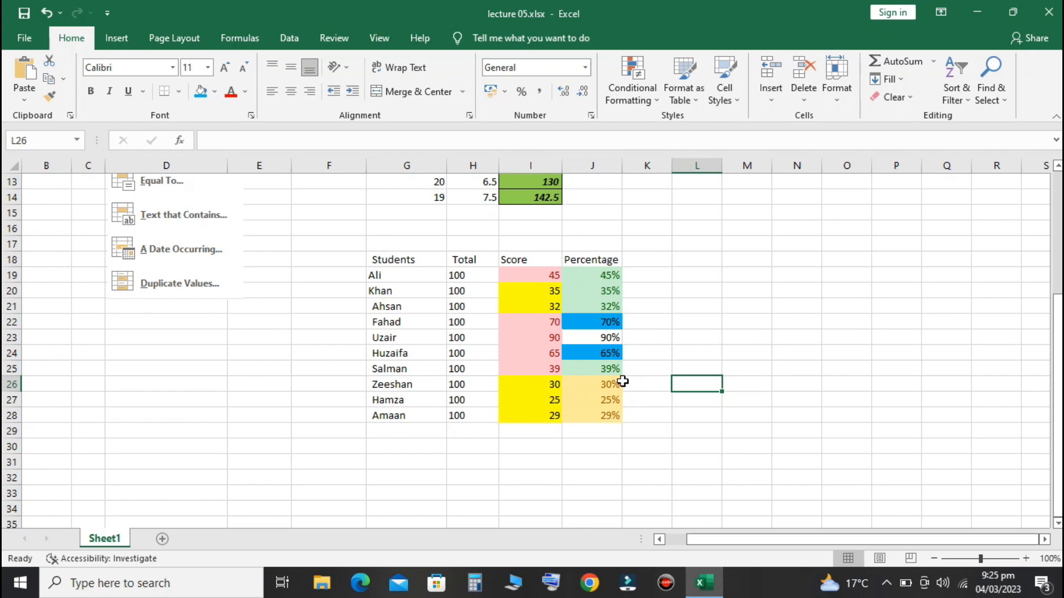
drag(608, 387, 605, 416)
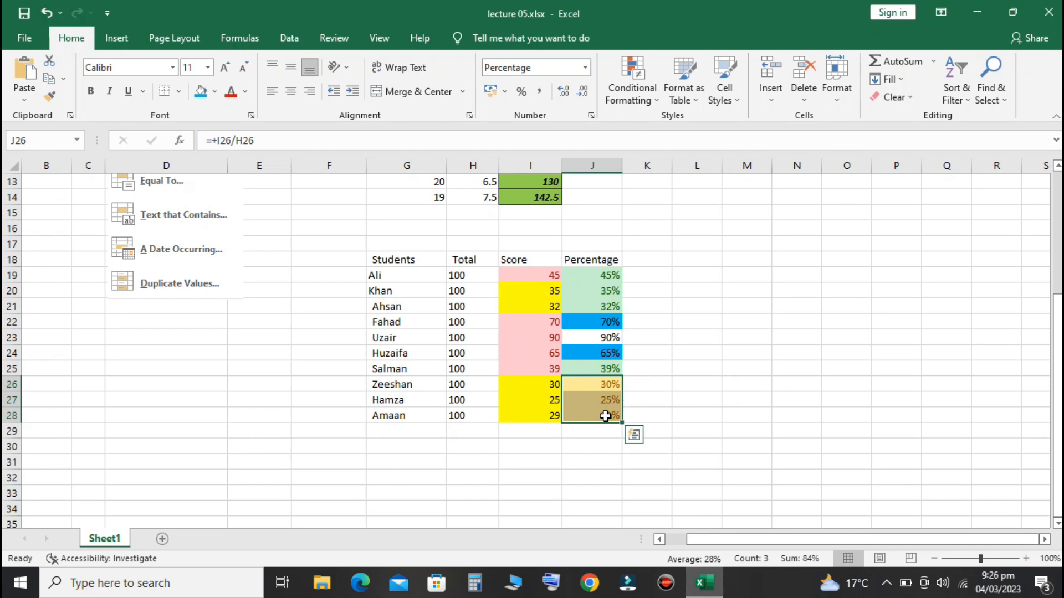
scroll(605, 417, up, 3)
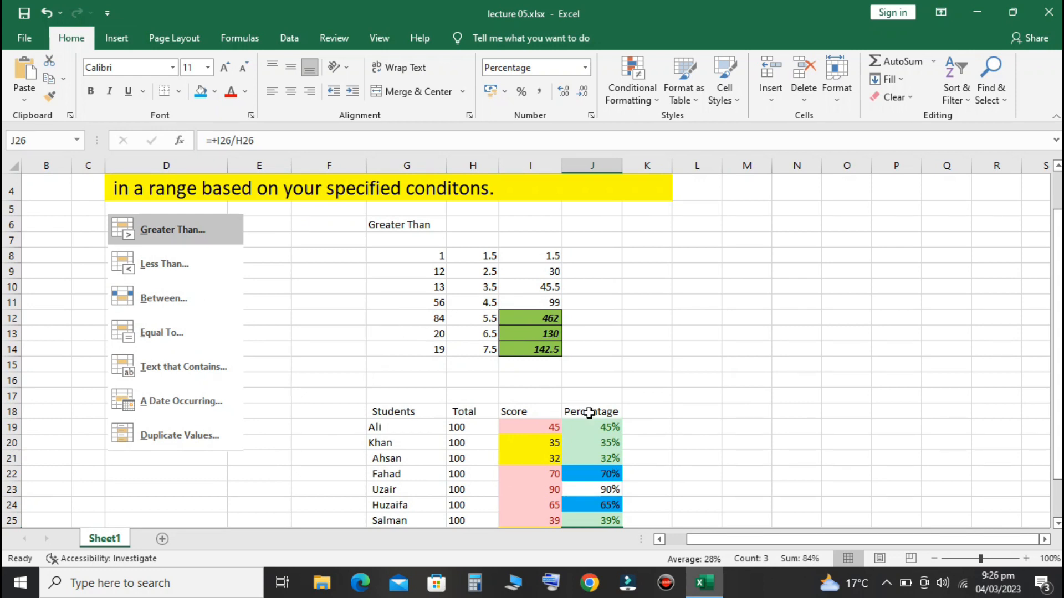
scroll(593, 410, down, 1)
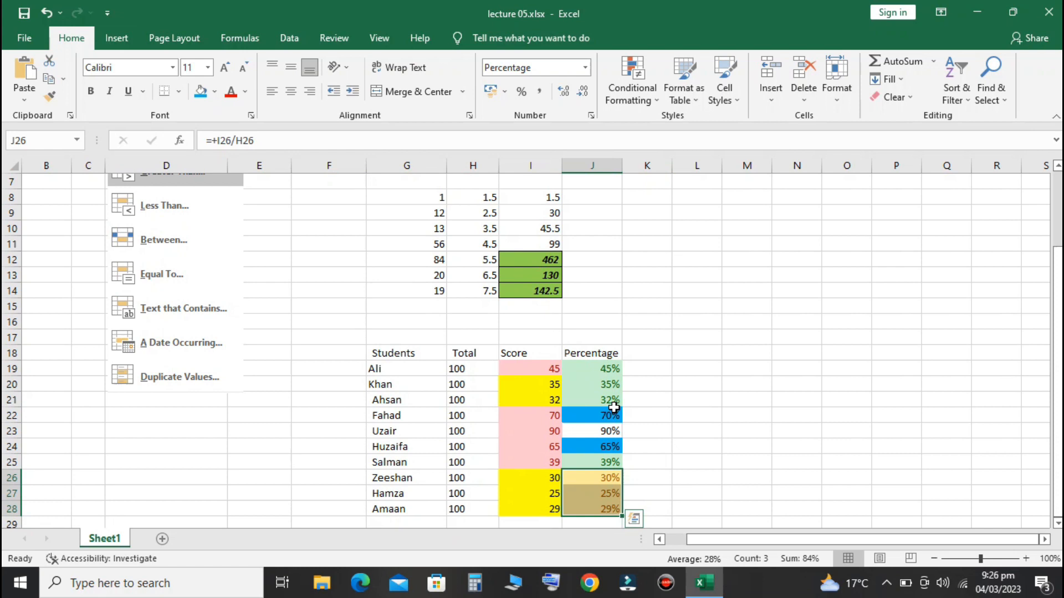
scroll(614, 408, up, 1)
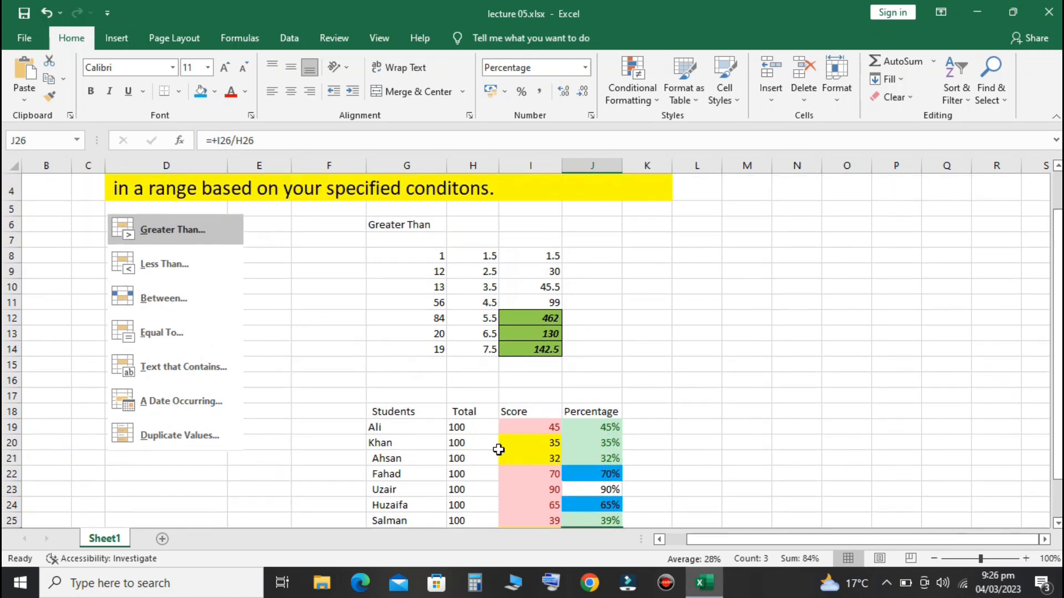